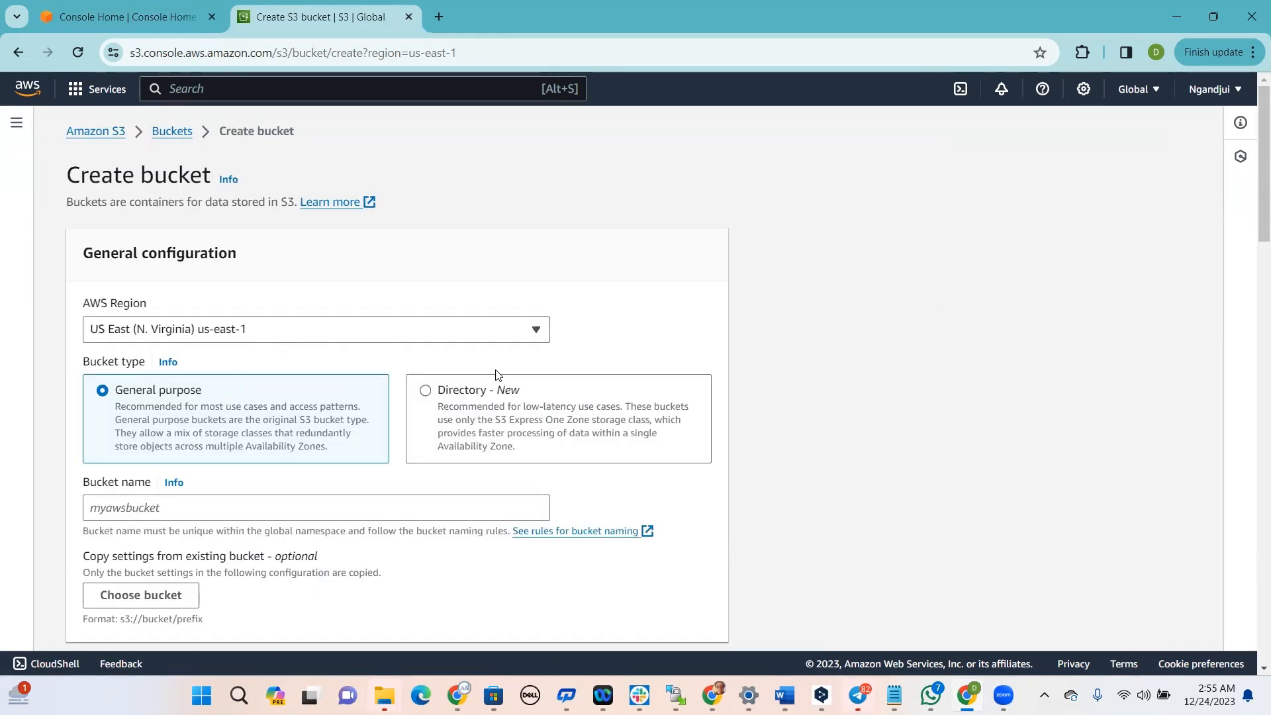
Enter eltechengineer.org as the name of the general purpose bucket
scroll(493, 378, down, 3)
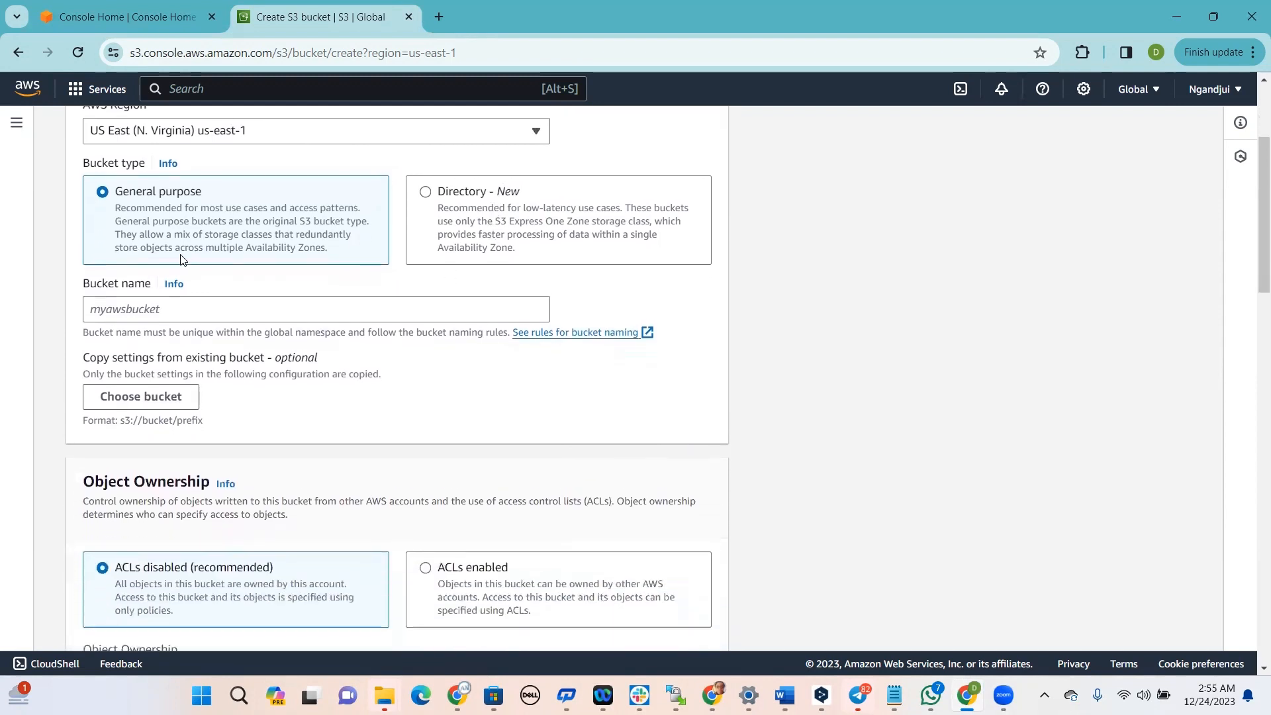
scroll(214, 225, down, 1)
click(213, 265)
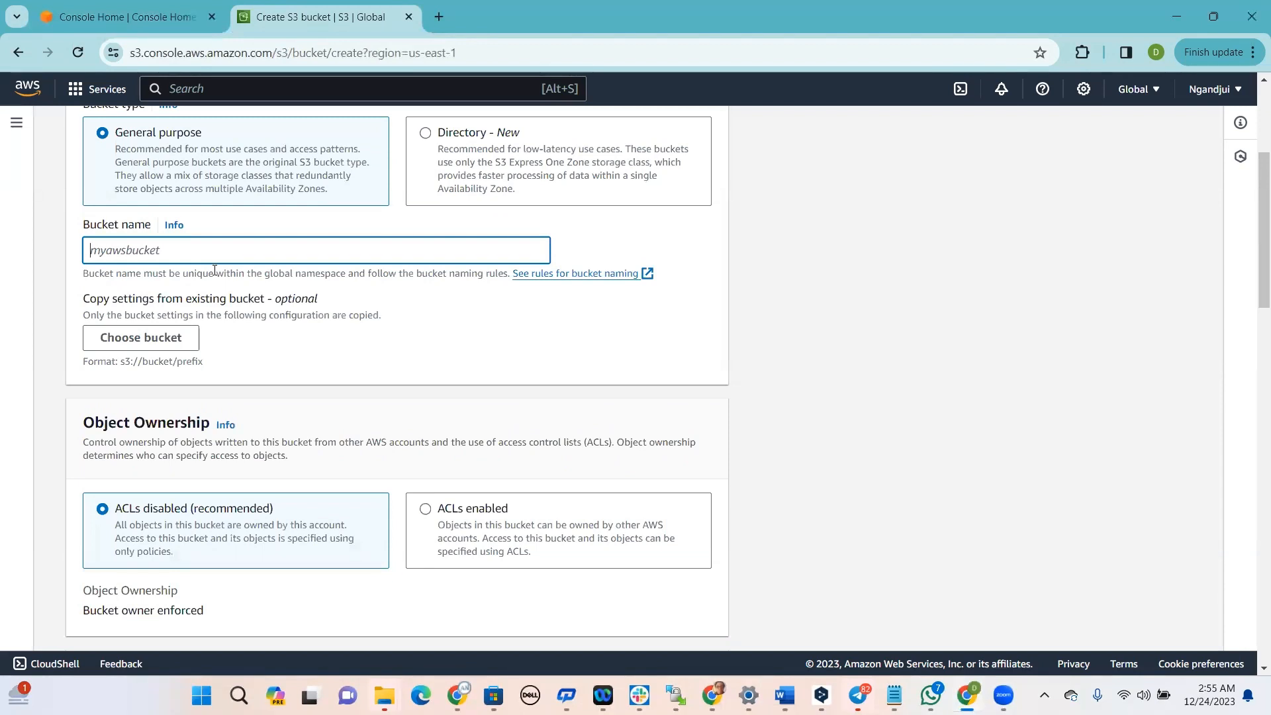
text(eltechengineer.org)
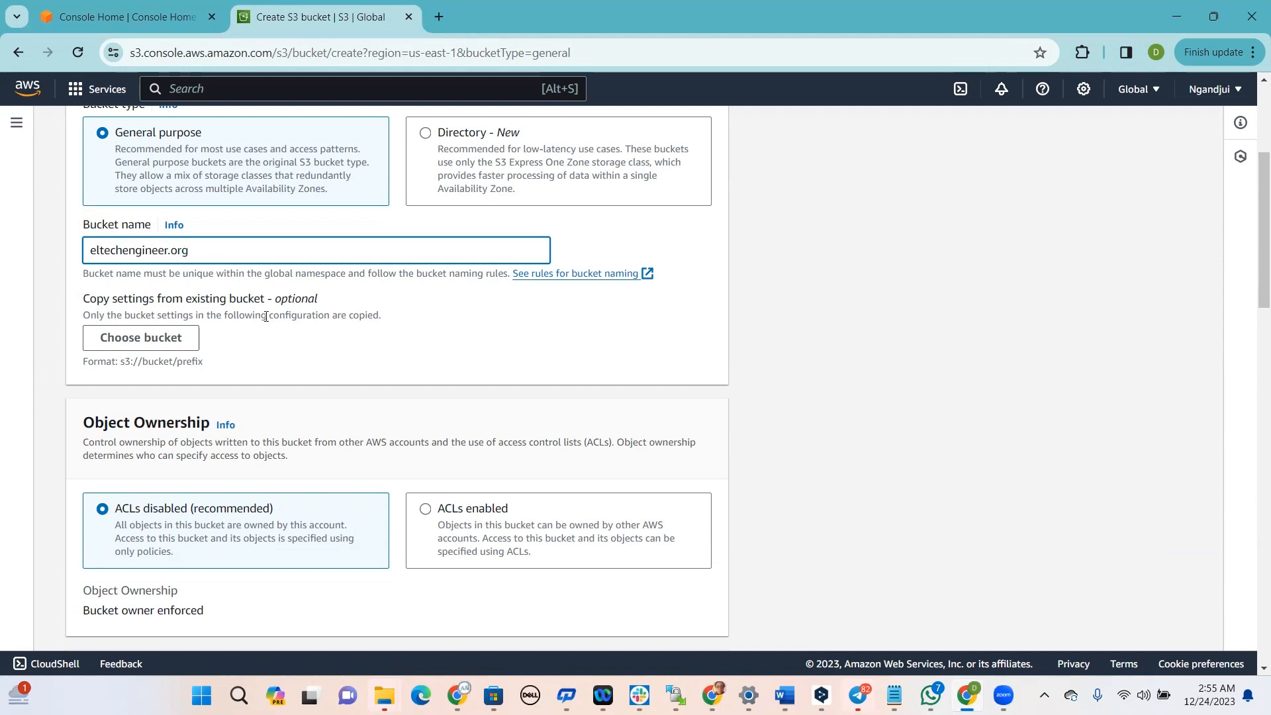
Create the bucket with the default ownership, public access, versioning and encryption settings
scroll(265, 317, down, 3)
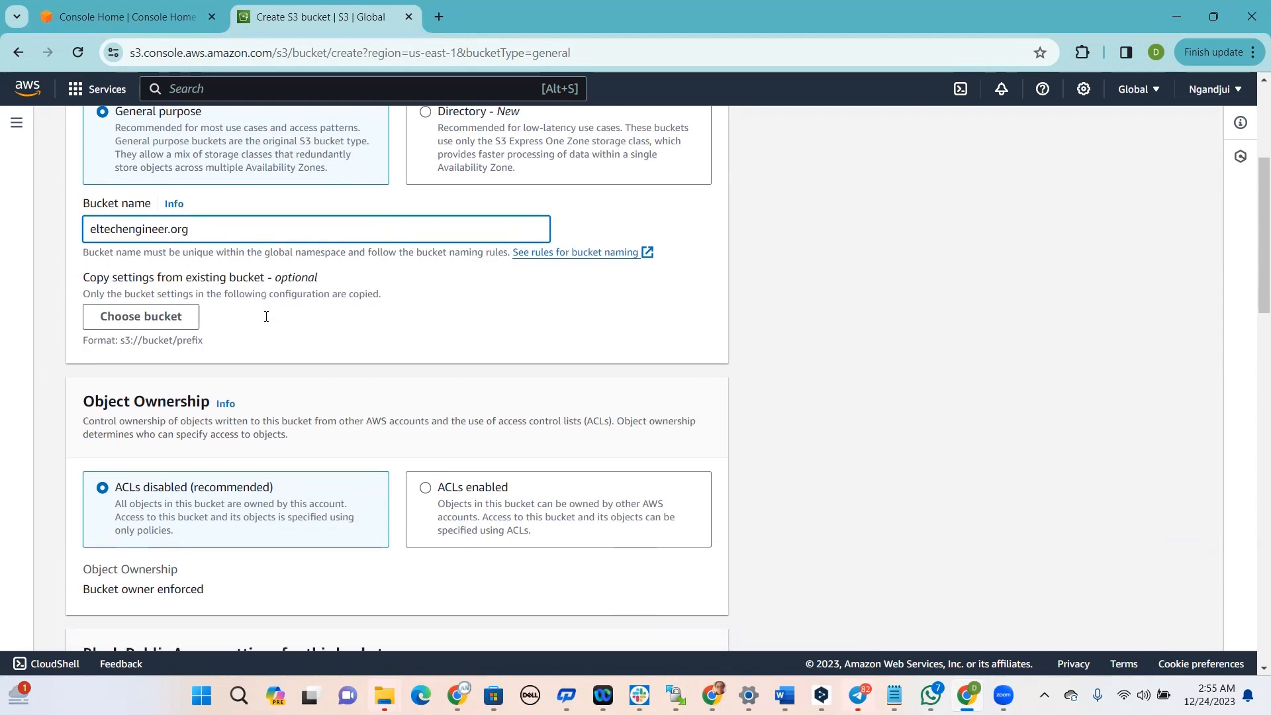
scroll(265, 316, down, 2)
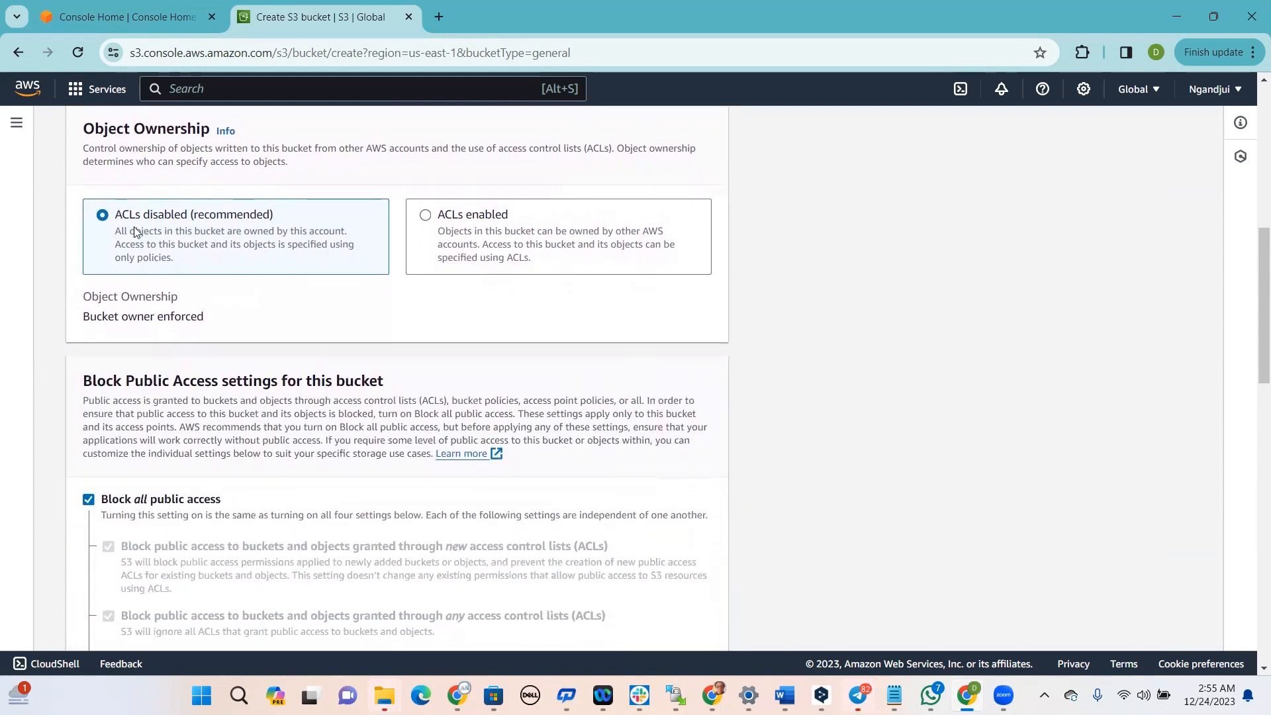
scroll(146, 232, down, 1)
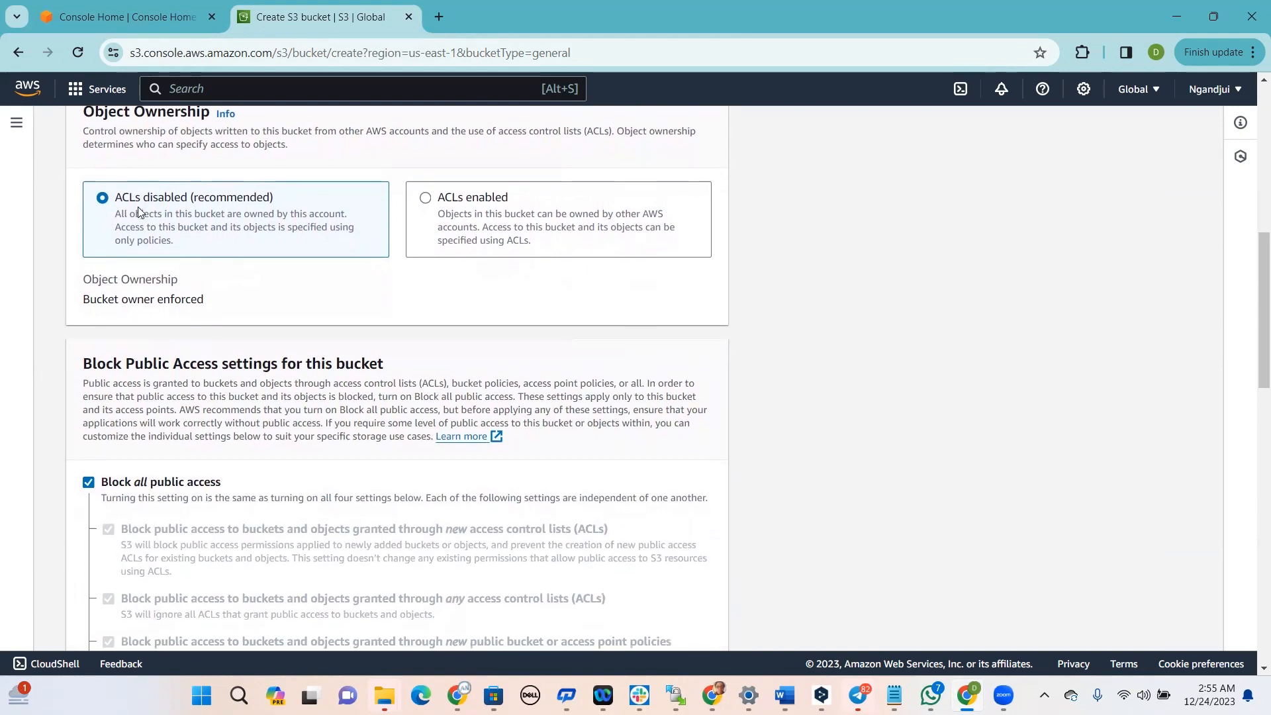
scroll(146, 205, down, 1)
scroll(151, 196, down, 5)
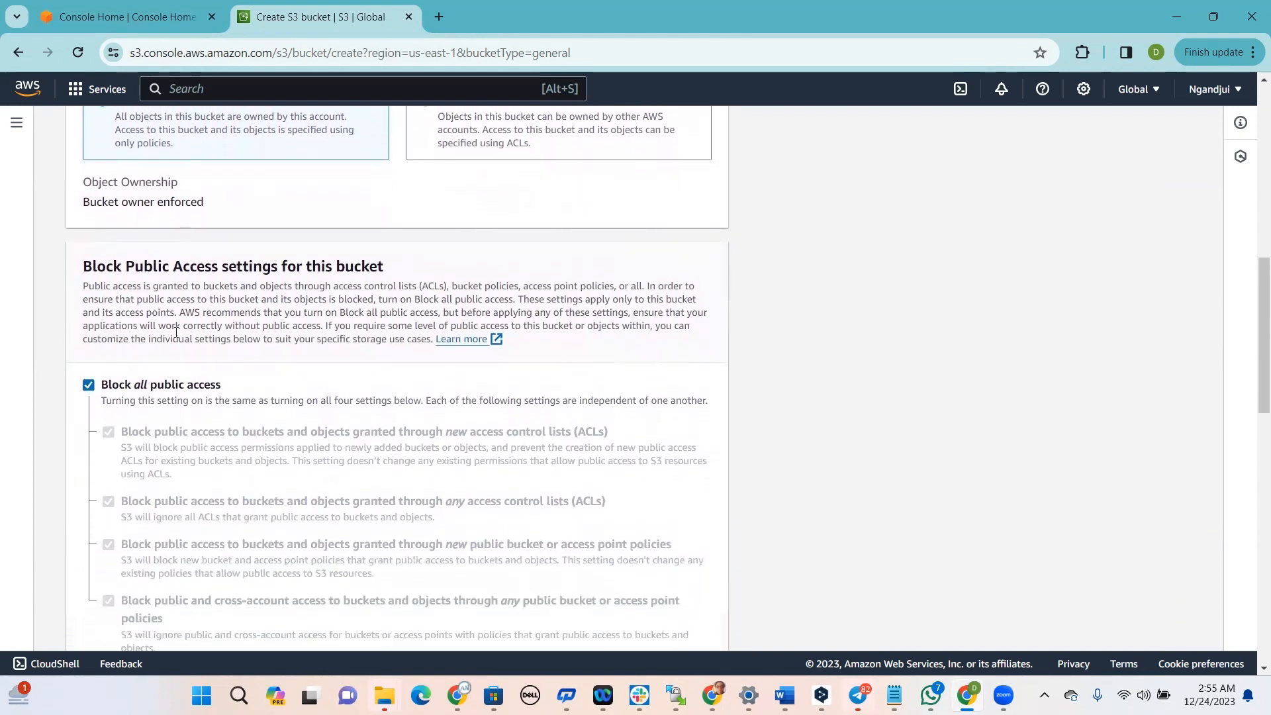
scroll(156, 403, down, 4)
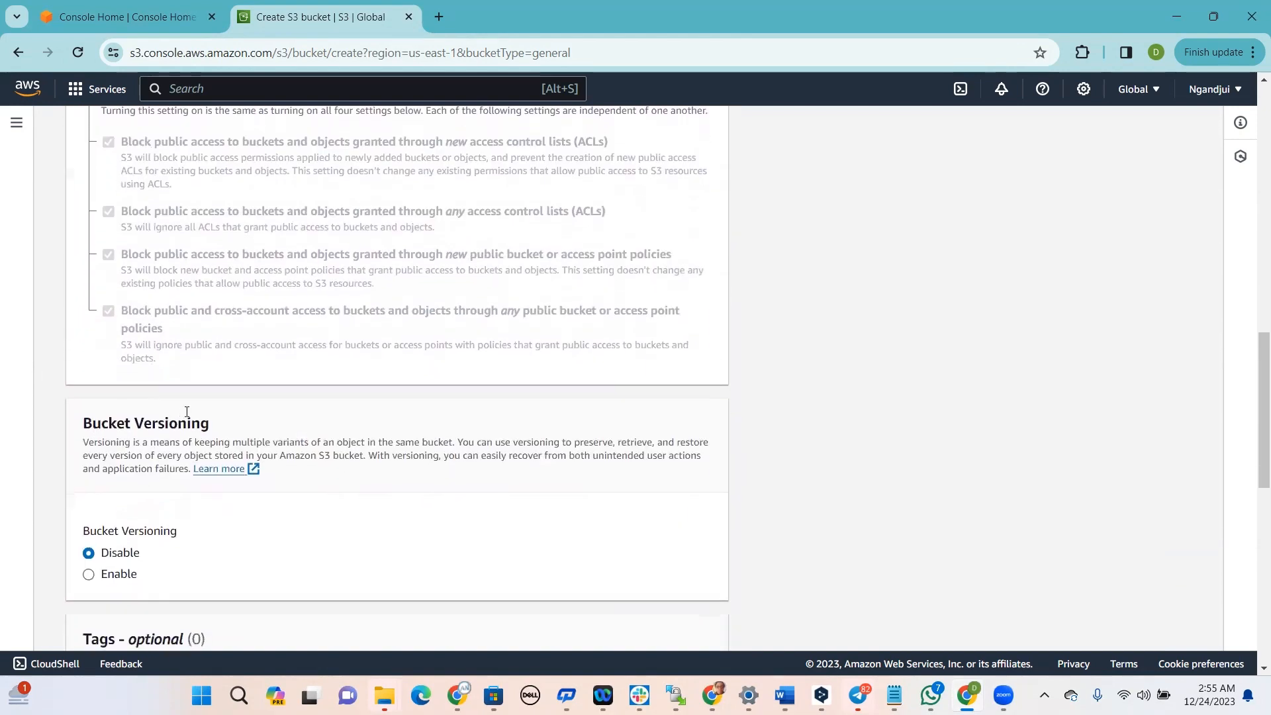
scroll(259, 489, down, 1)
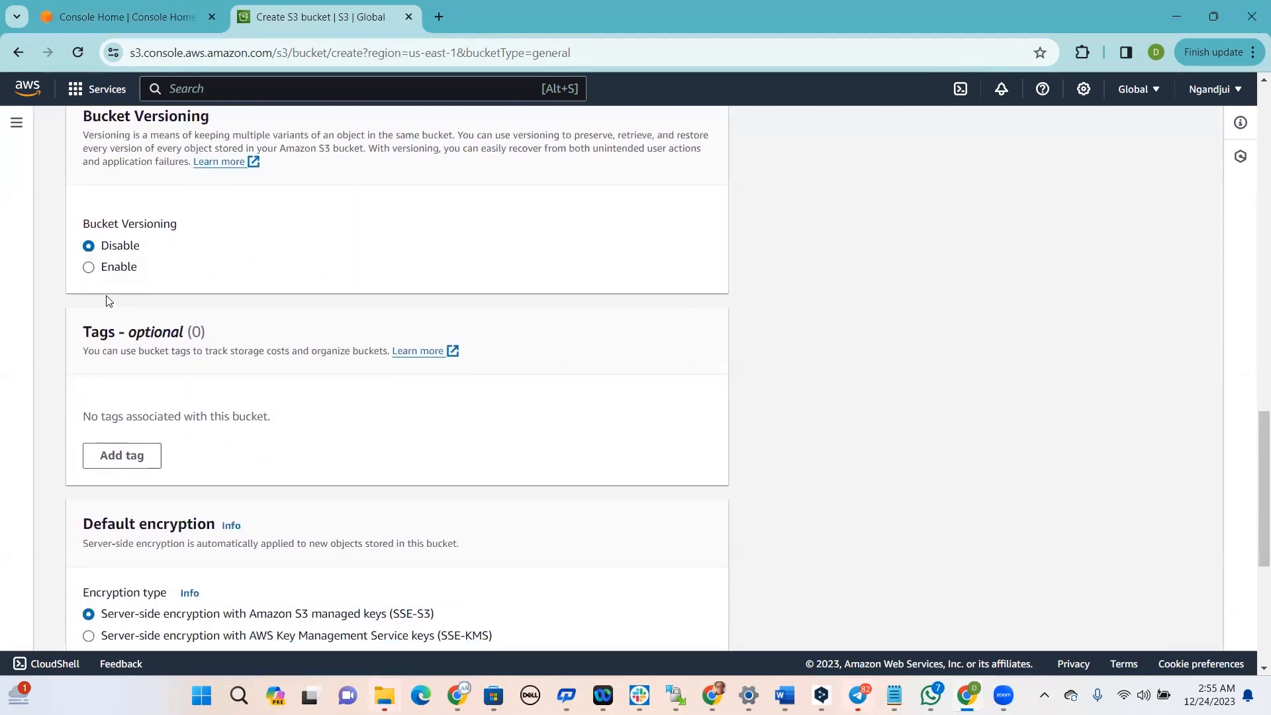
scroll(121, 311, down, 3)
scroll(125, 311, down, 3)
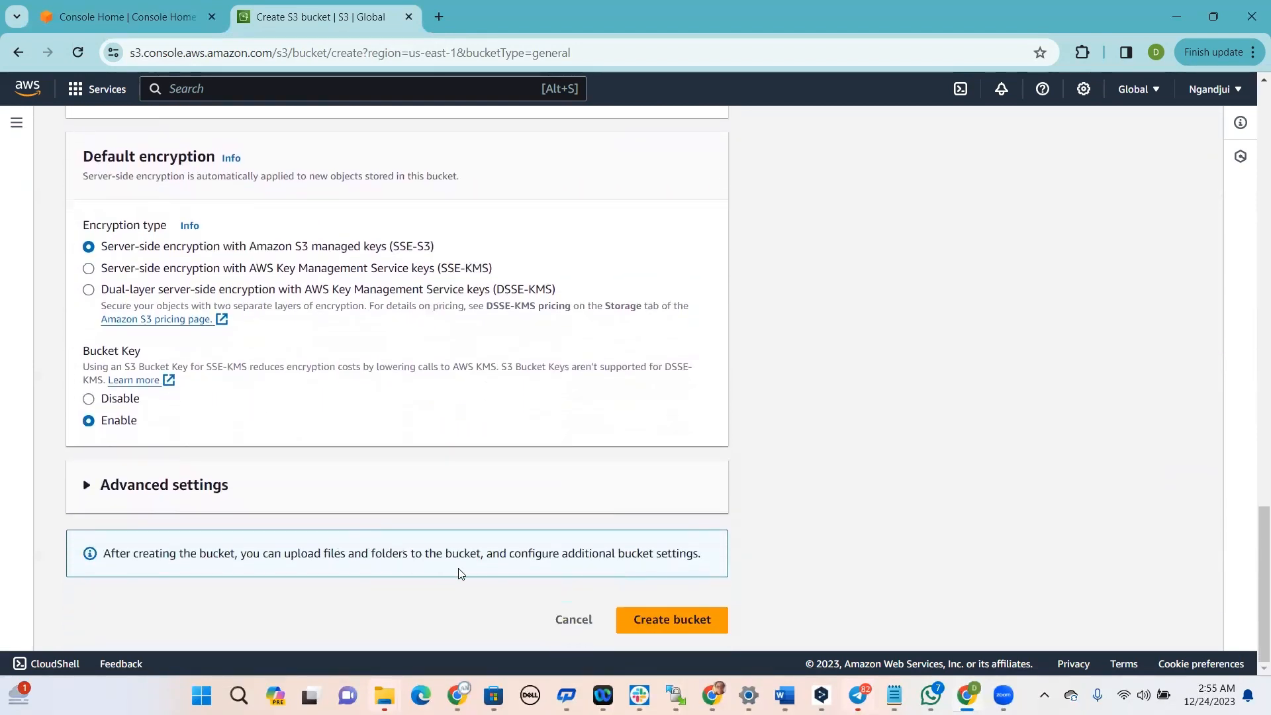
click(688, 619)
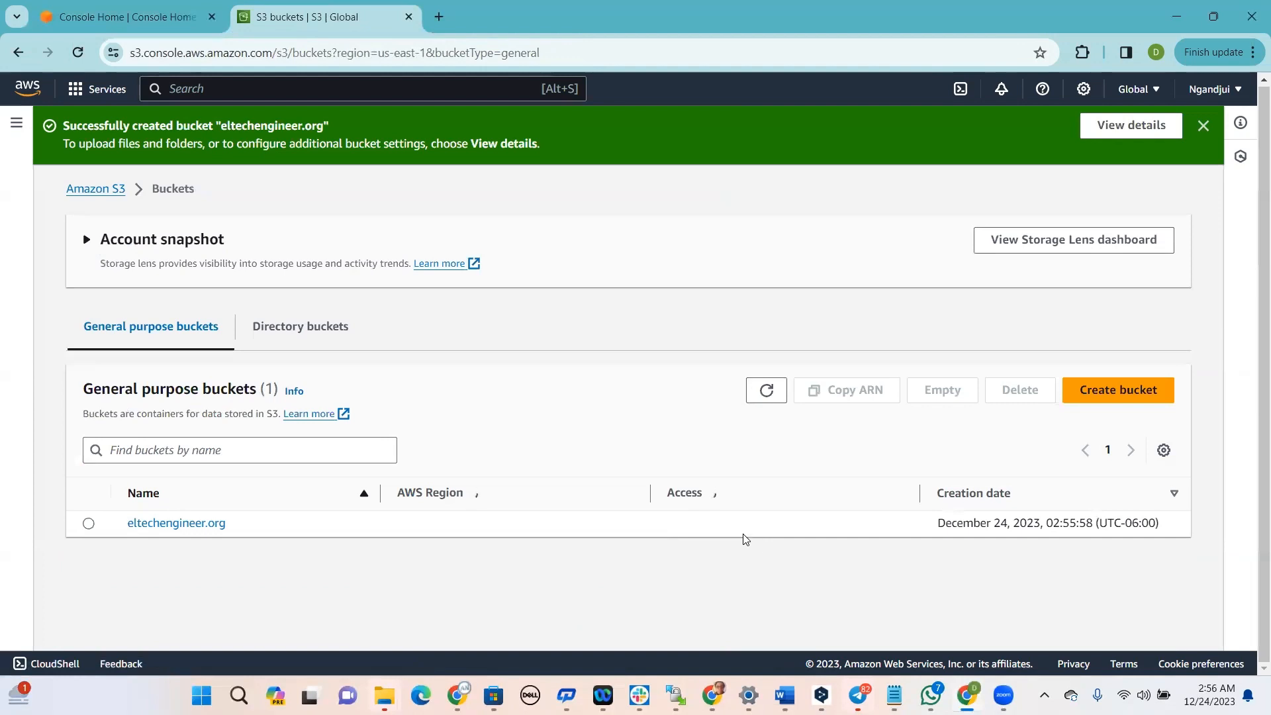
Start an upload in the eltechengineer.org bucket and add everything from the local html folder to its file list
click(198, 523)
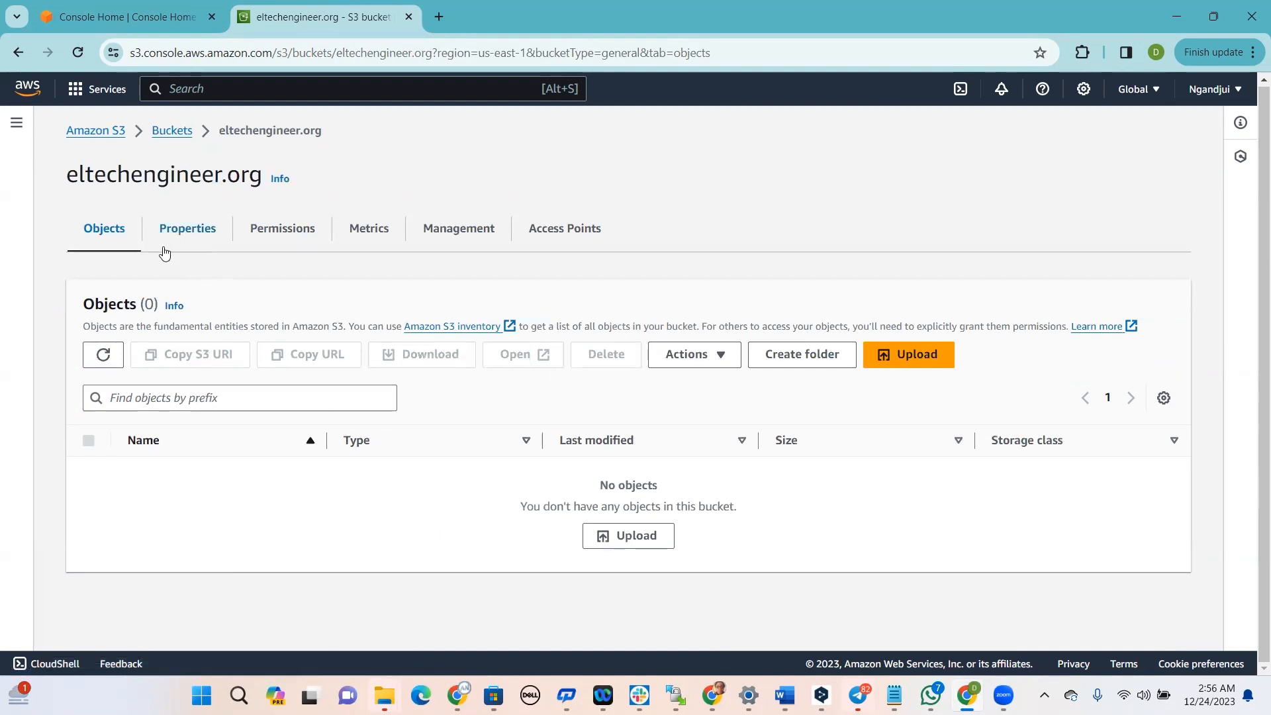
click(630, 537)
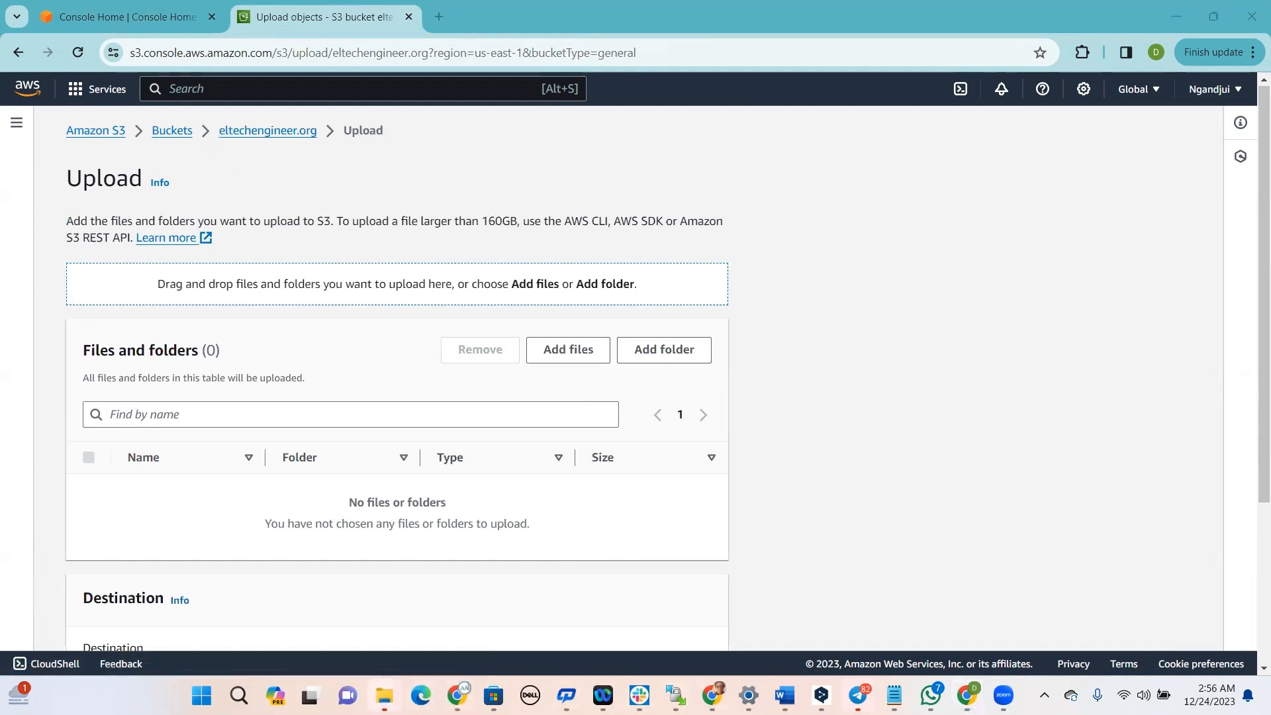
mouse_move(391, 687)
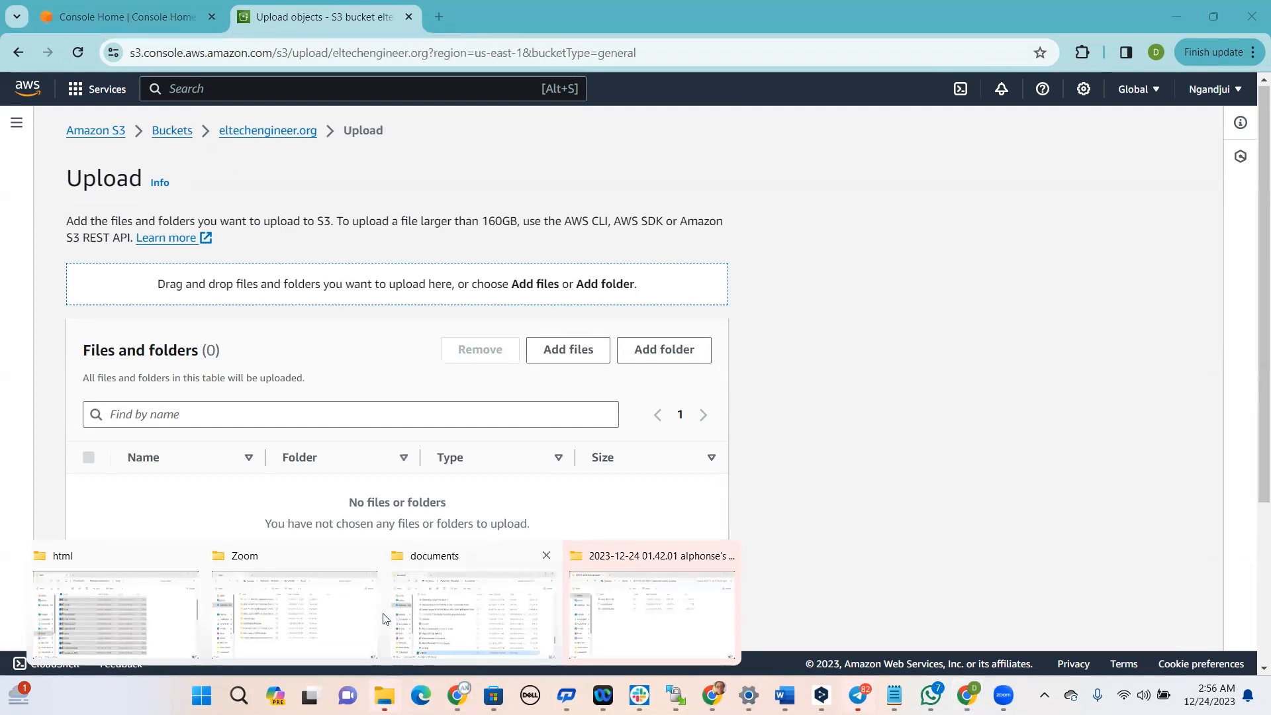
click(142, 623)
click(553, 413)
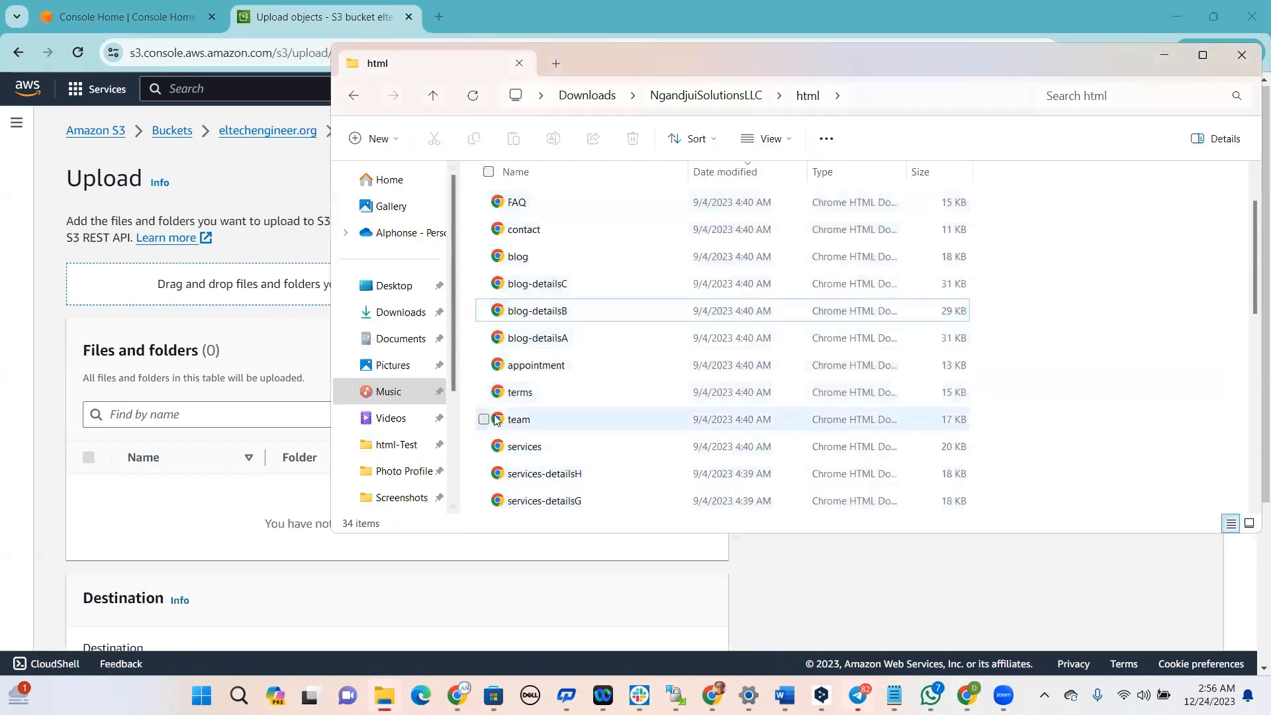
key(ctrl+a)
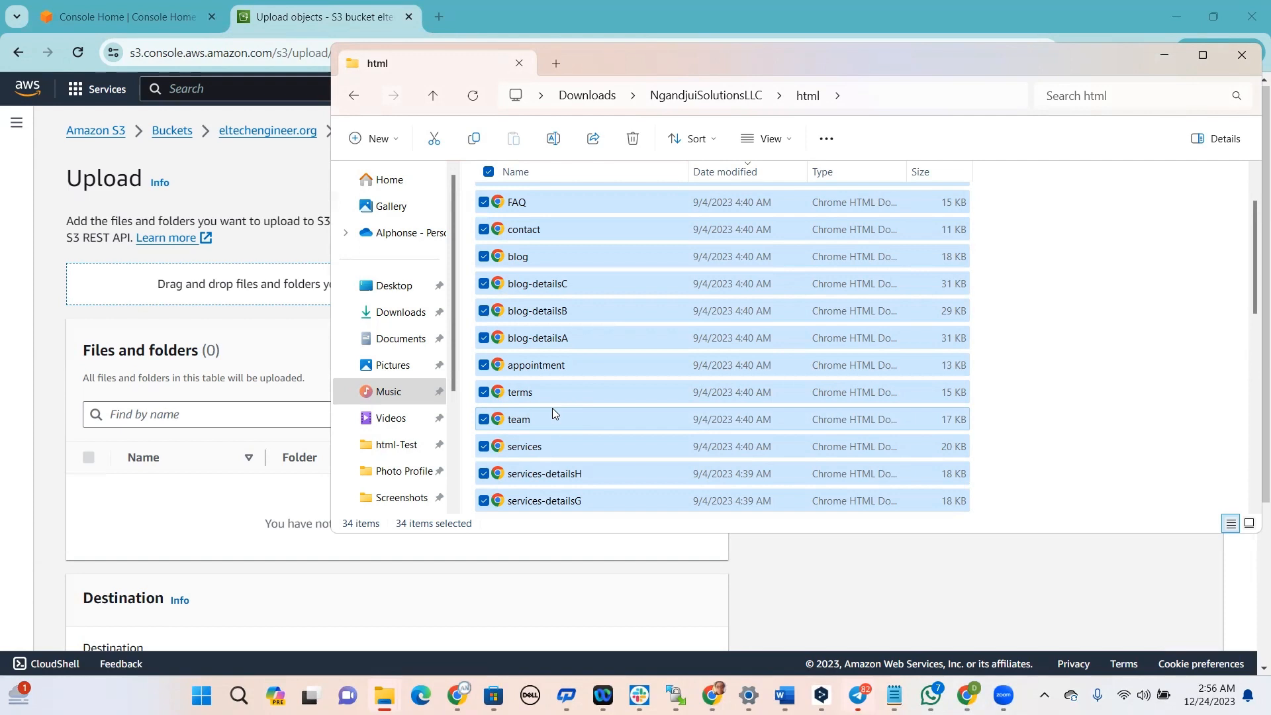
drag(570, 390, 207, 320)
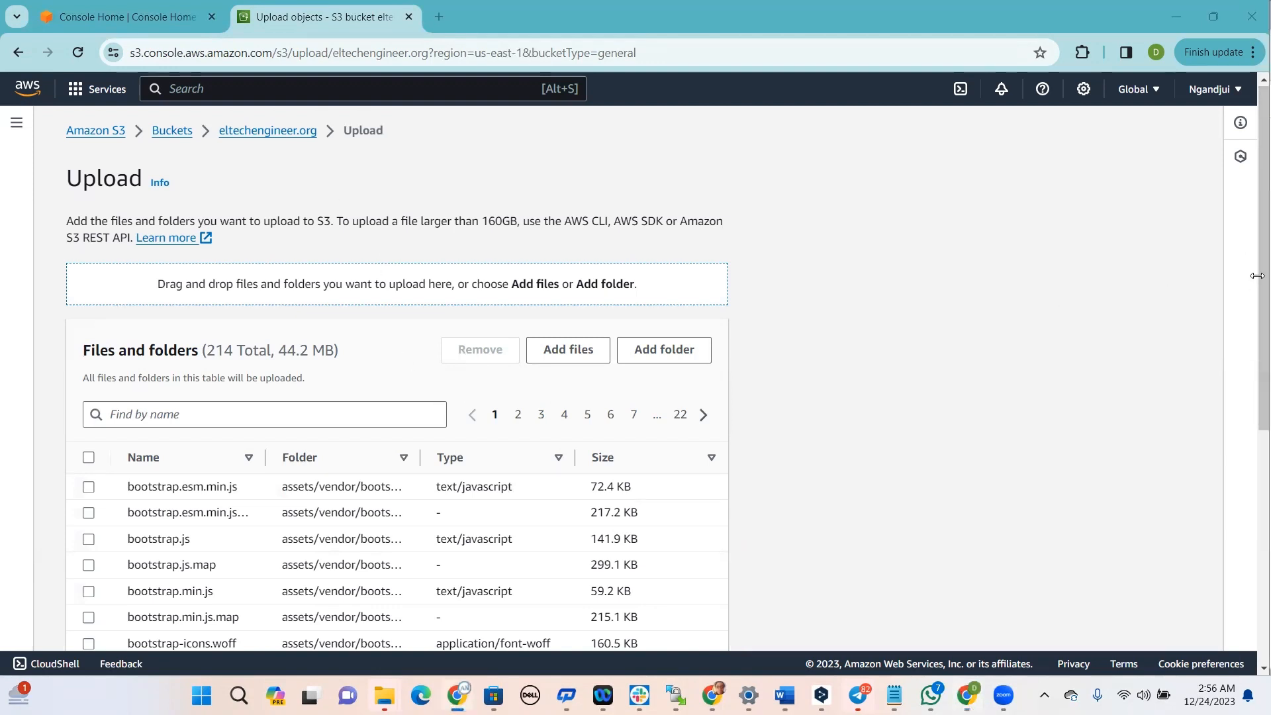
Upload the listed website files to the bucket, check the upload status and return to the bucket's objects
scroll(1256, 277, down, 3)
scroll(1261, 424, up, 4)
scroll(1260, 424, down, 6)
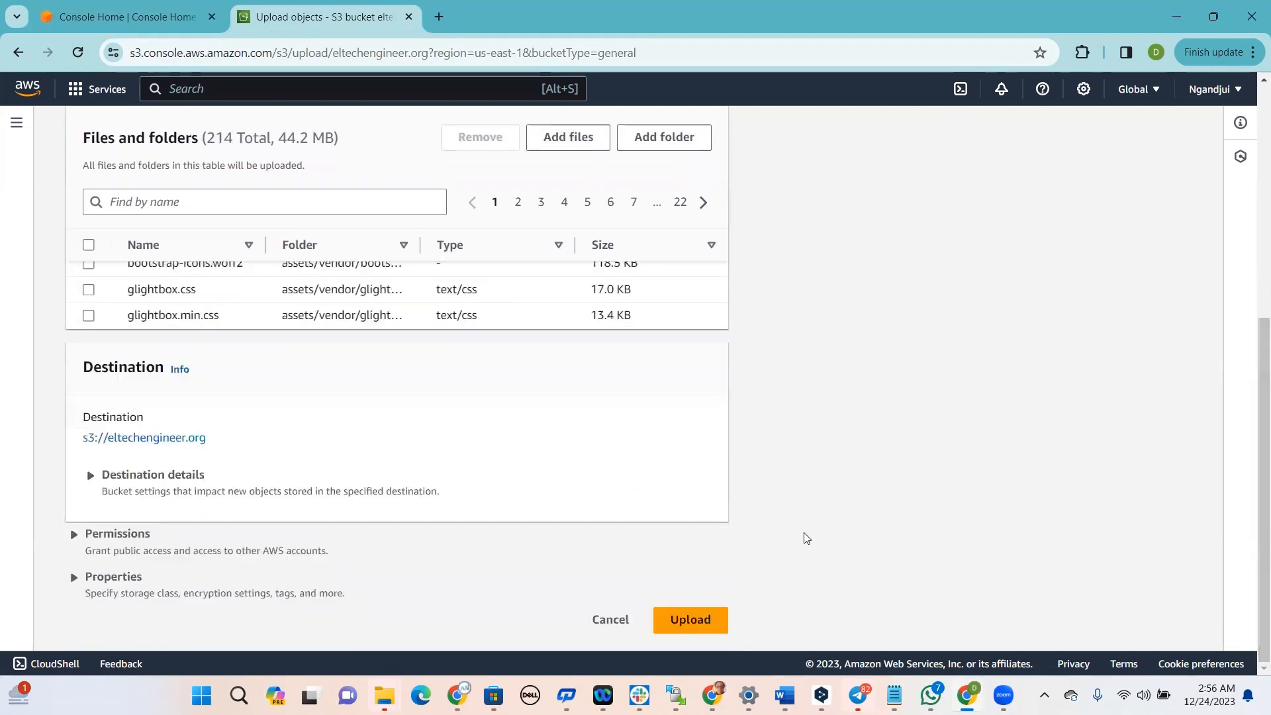
click(704, 619)
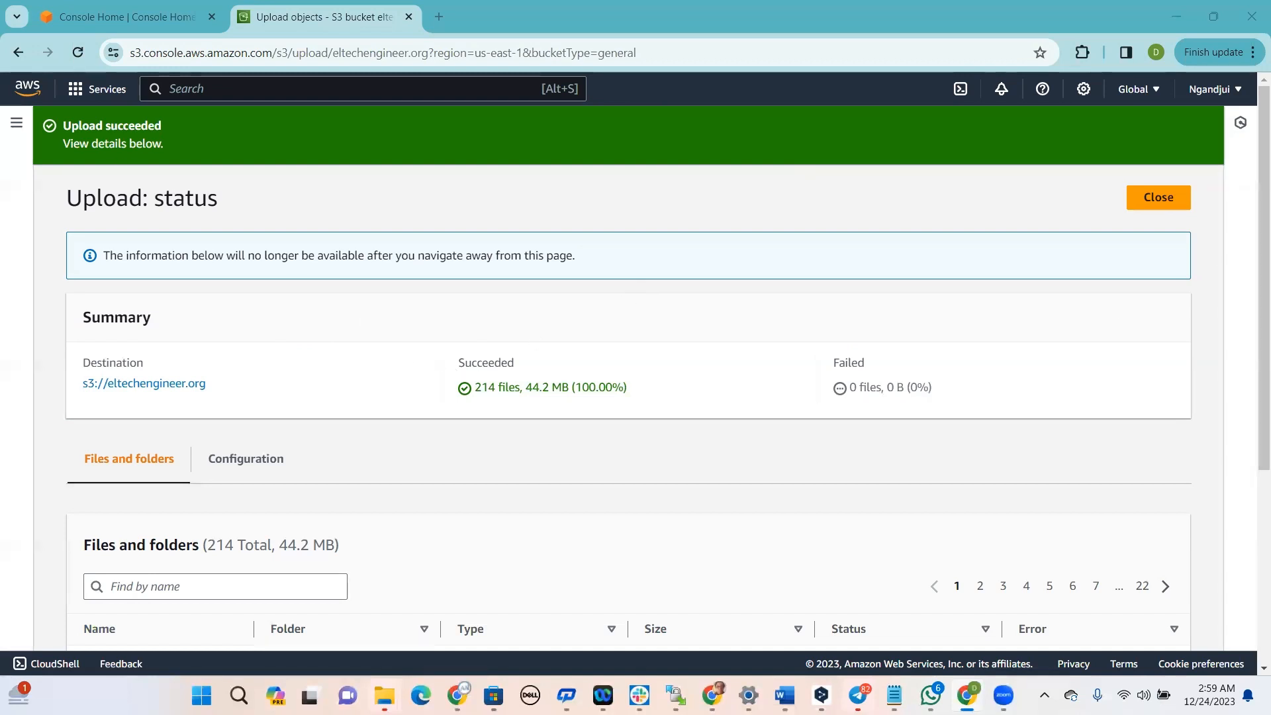
scroll(1253, 224, down, 5)
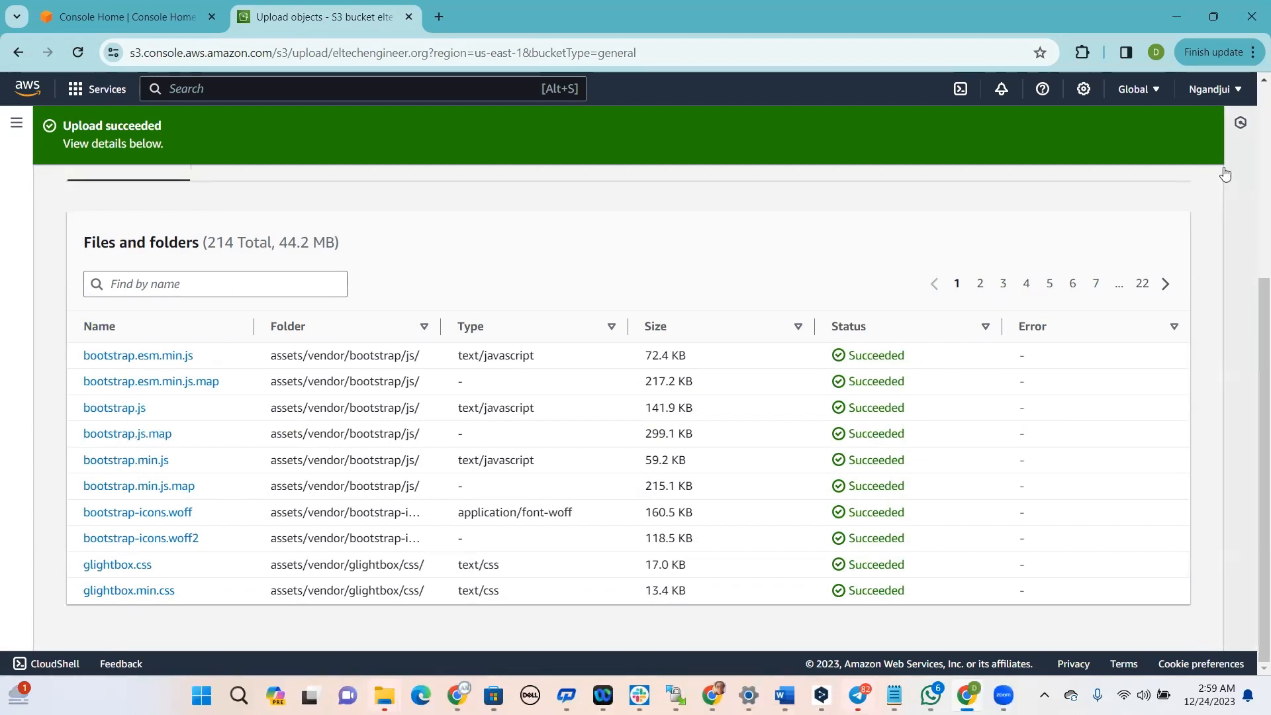
scroll(1253, 328, up, 5)
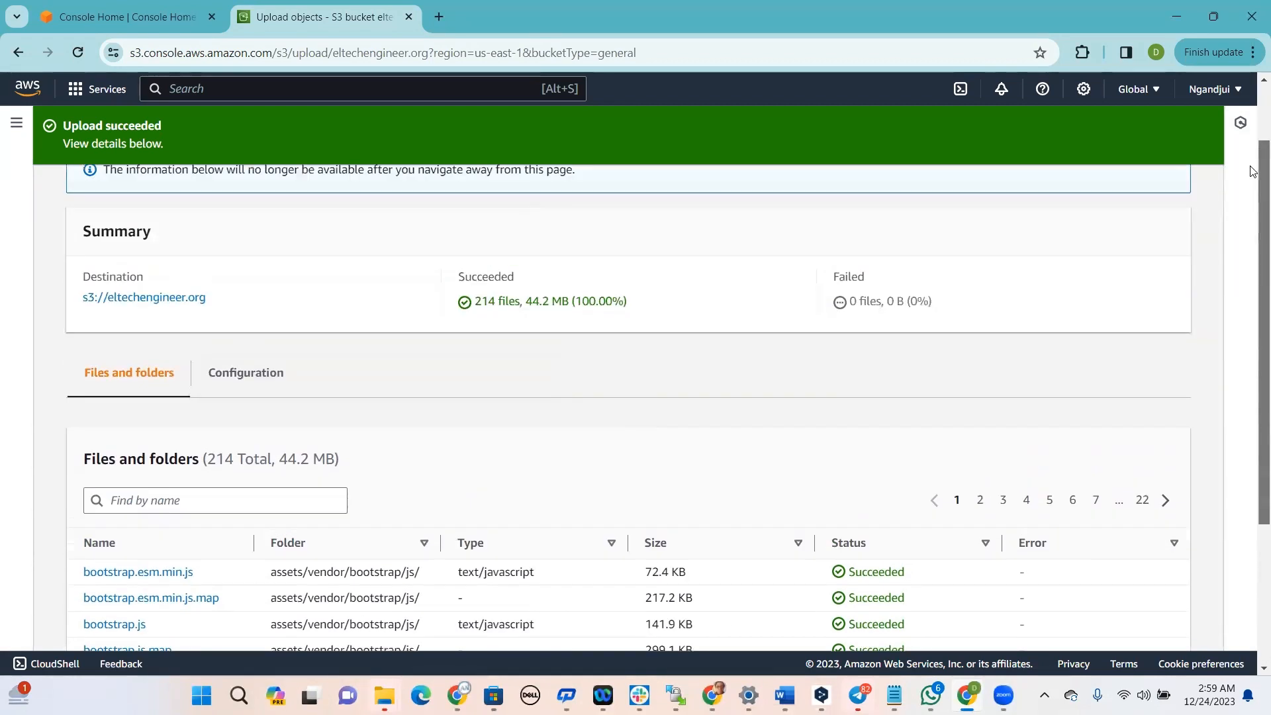
click(1171, 201)
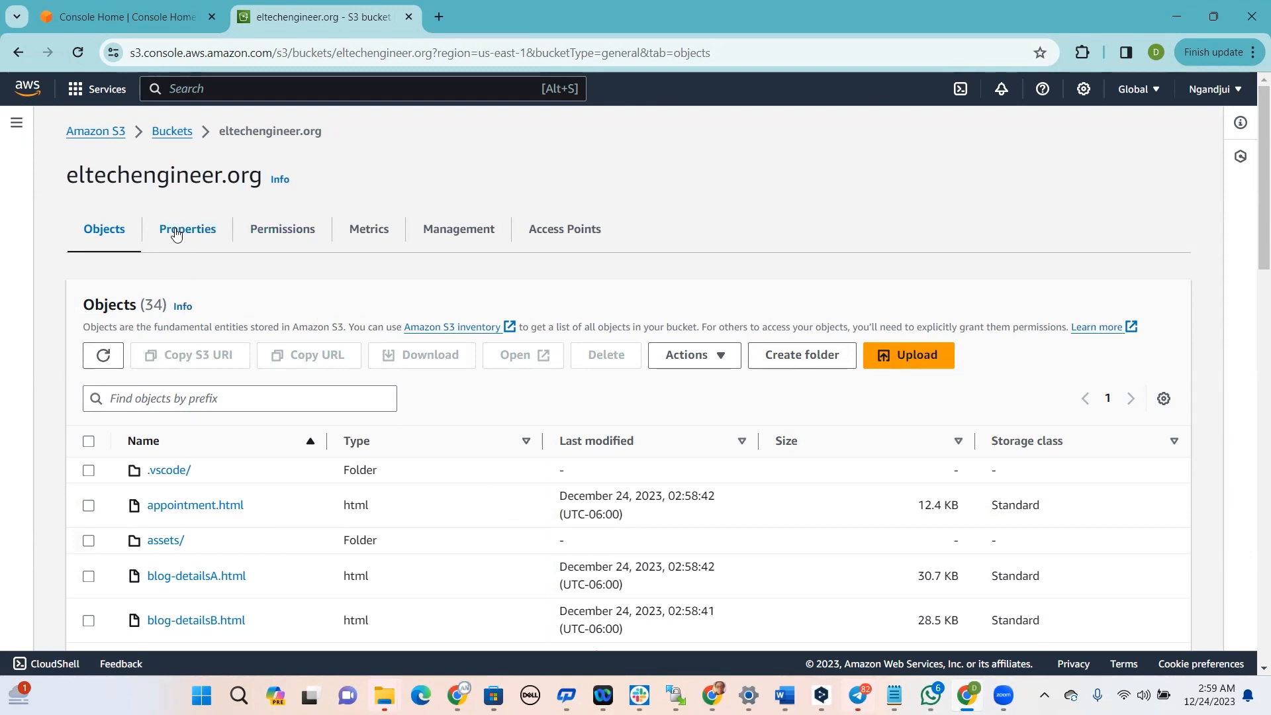
Enable Bucket Versioning in the bucket's properties and save the change
click(212, 235)
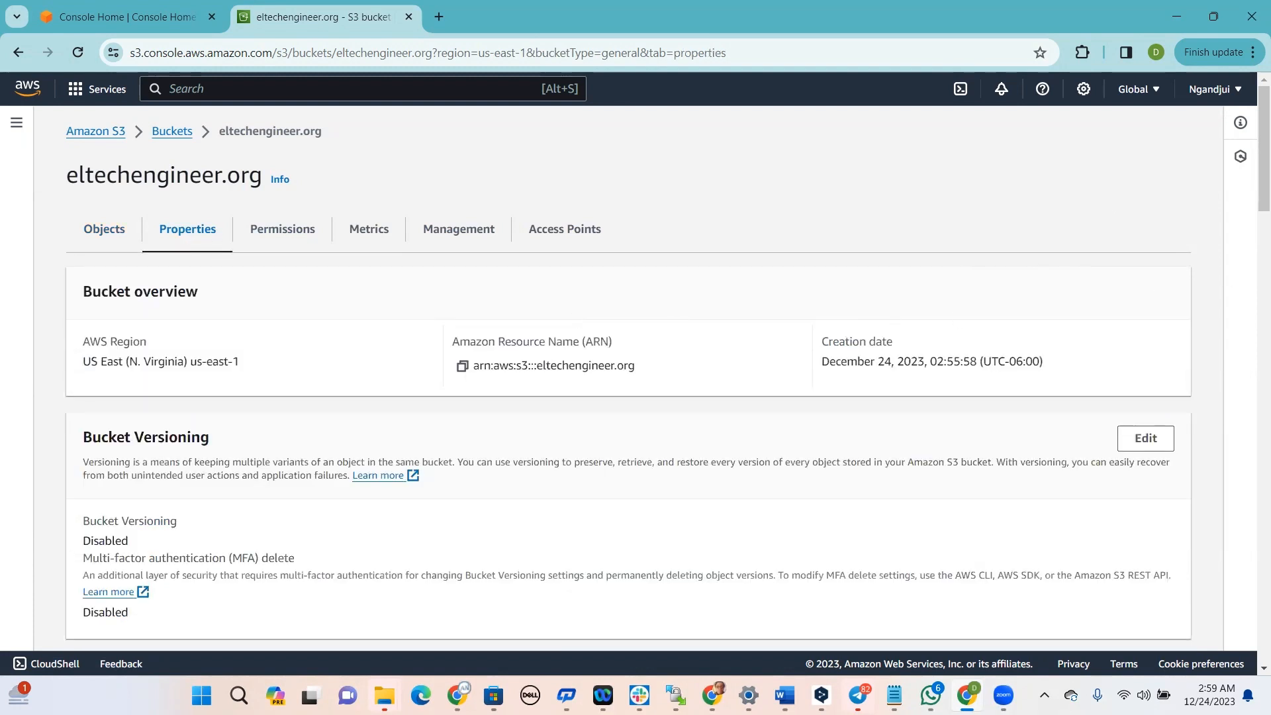
scroll(1253, 220, down, 2)
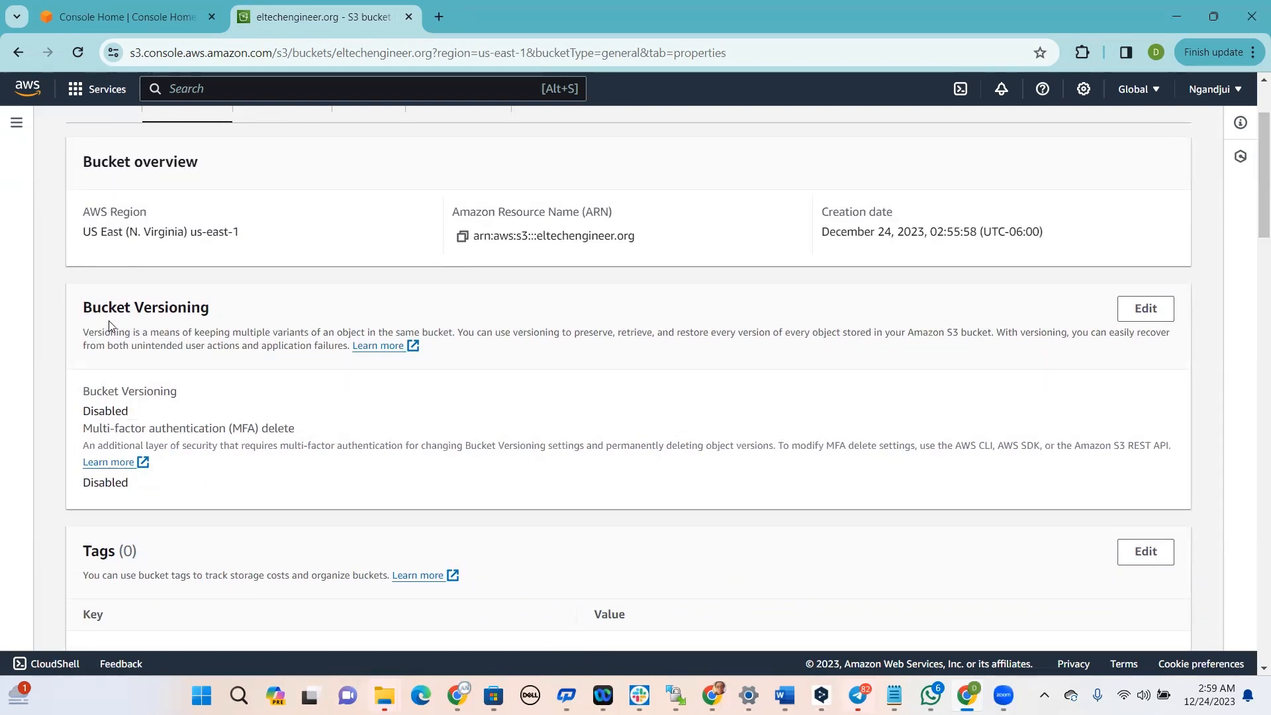
click(1145, 308)
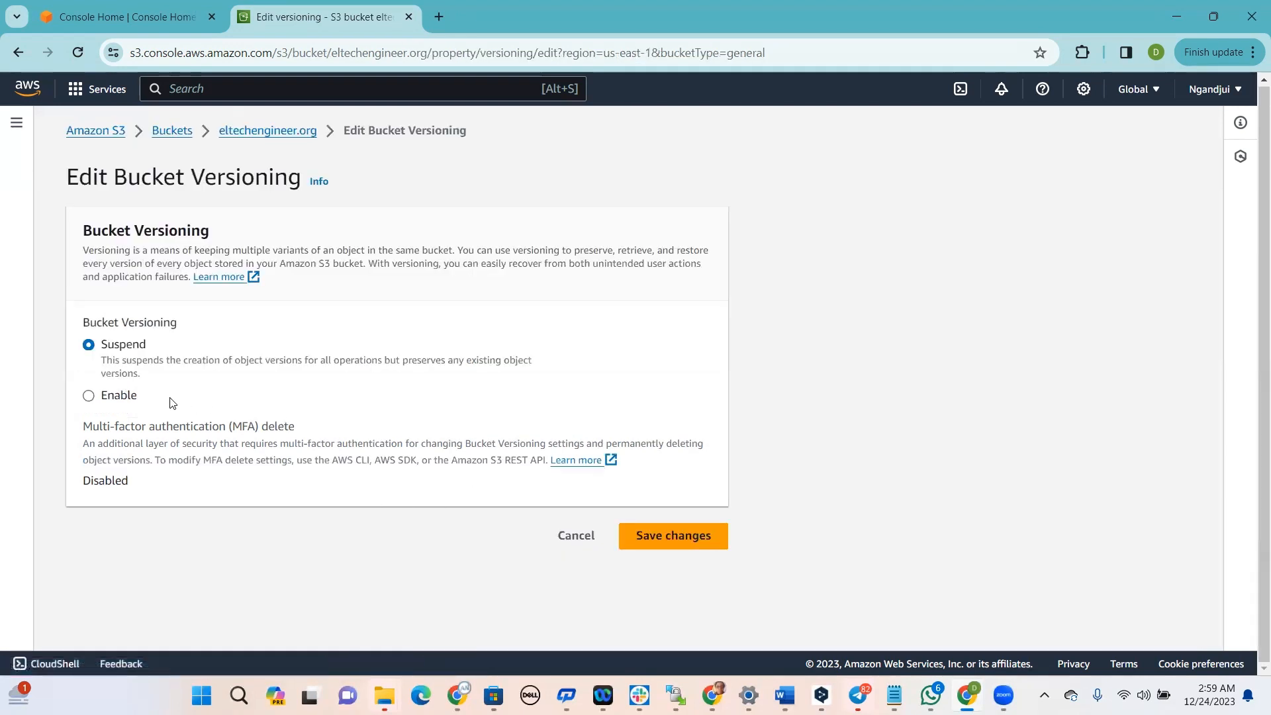
click(93, 391)
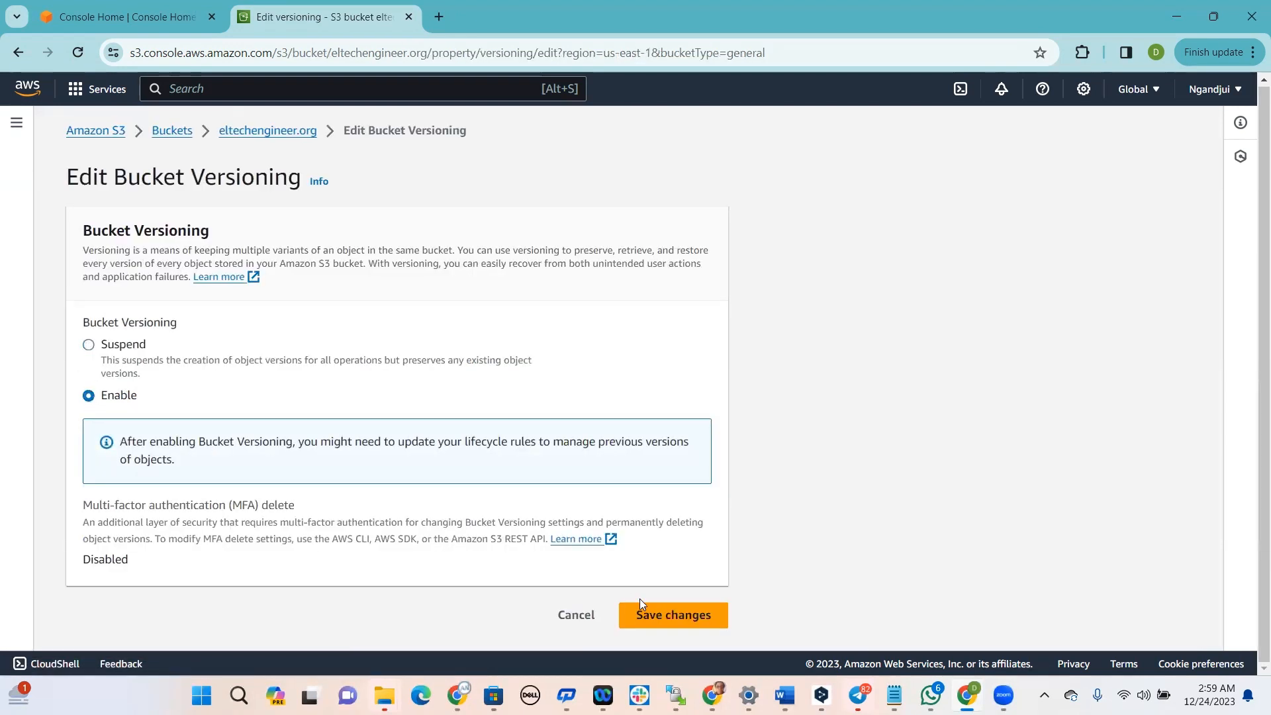
click(670, 611)
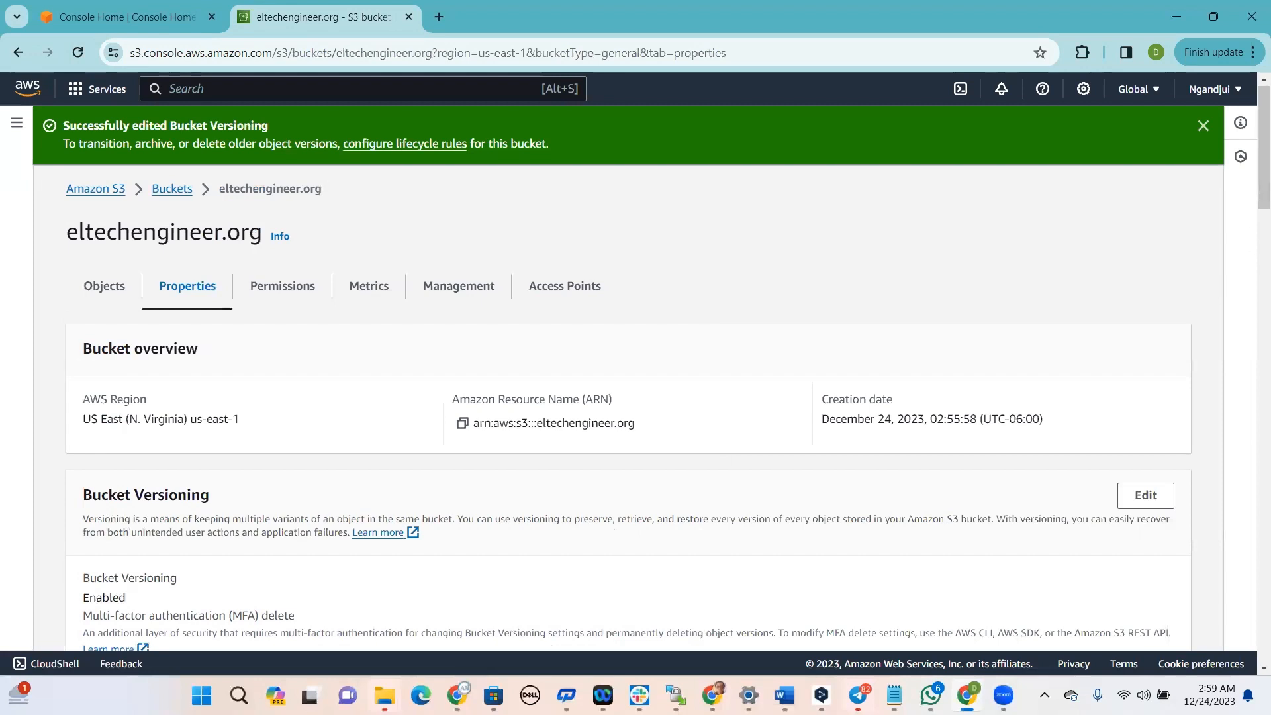
Open the bucket's static website hosting settings for editing and enable hosting
scroll(628, 407, down, 8)
scroll(629, 407, down, 4)
scroll(629, 407, down, 4)
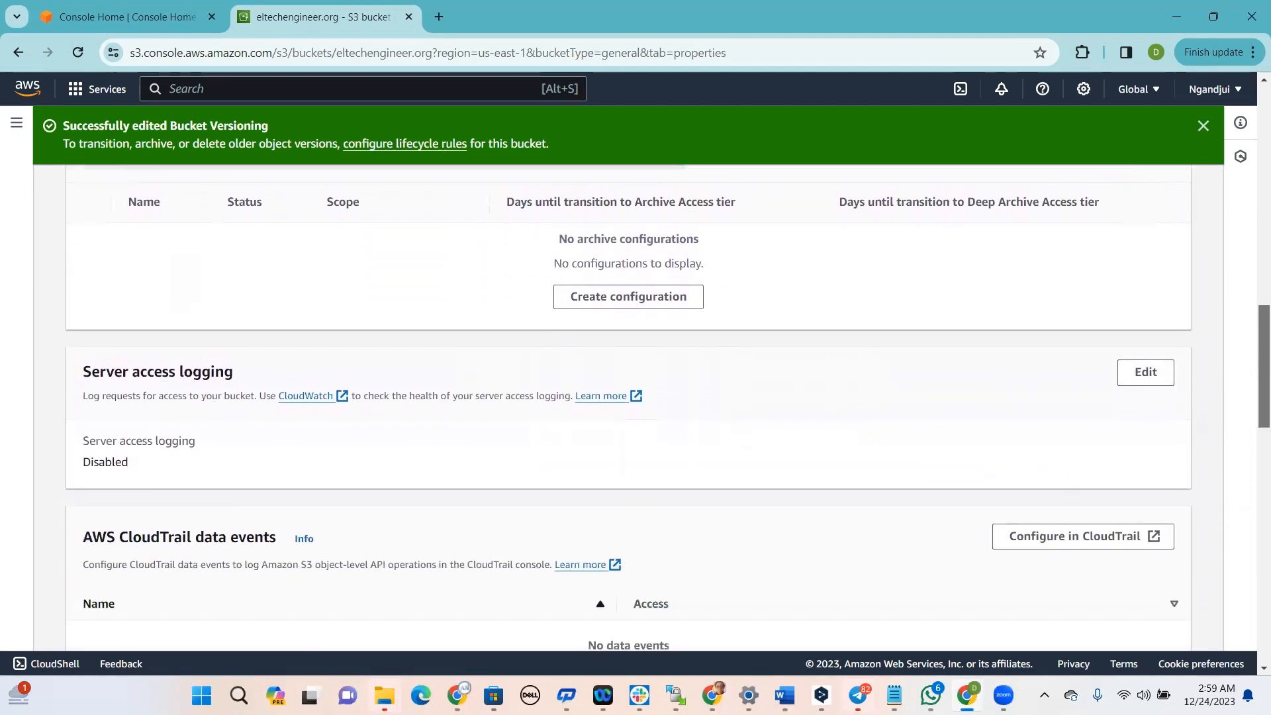
scroll(629, 407, down, 6)
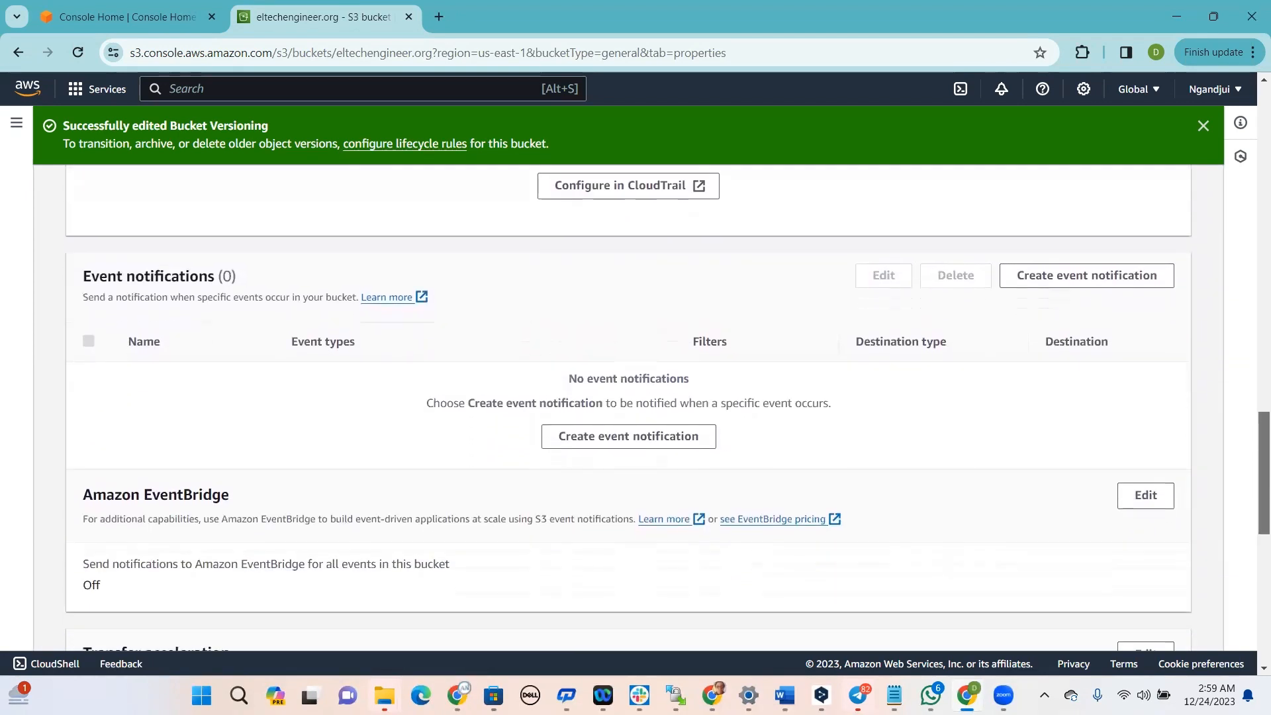
scroll(629, 407, down, 8)
scroll(629, 407, down, 1)
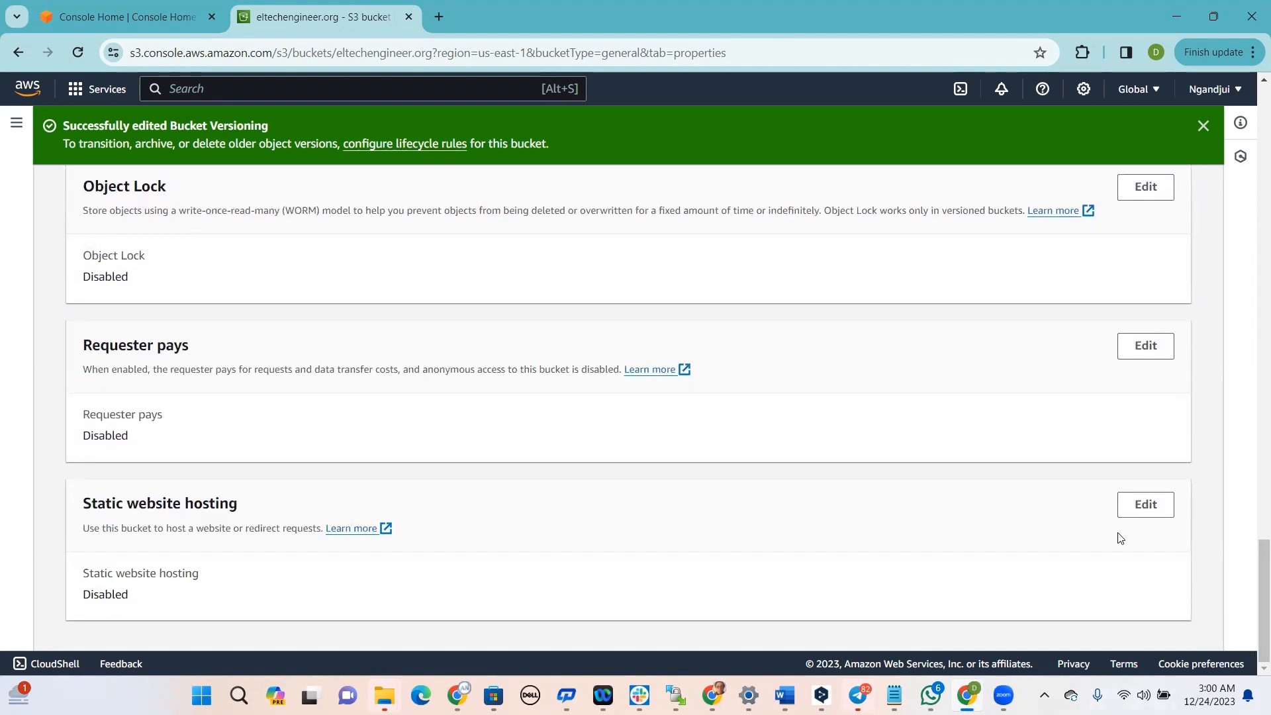
click(1144, 508)
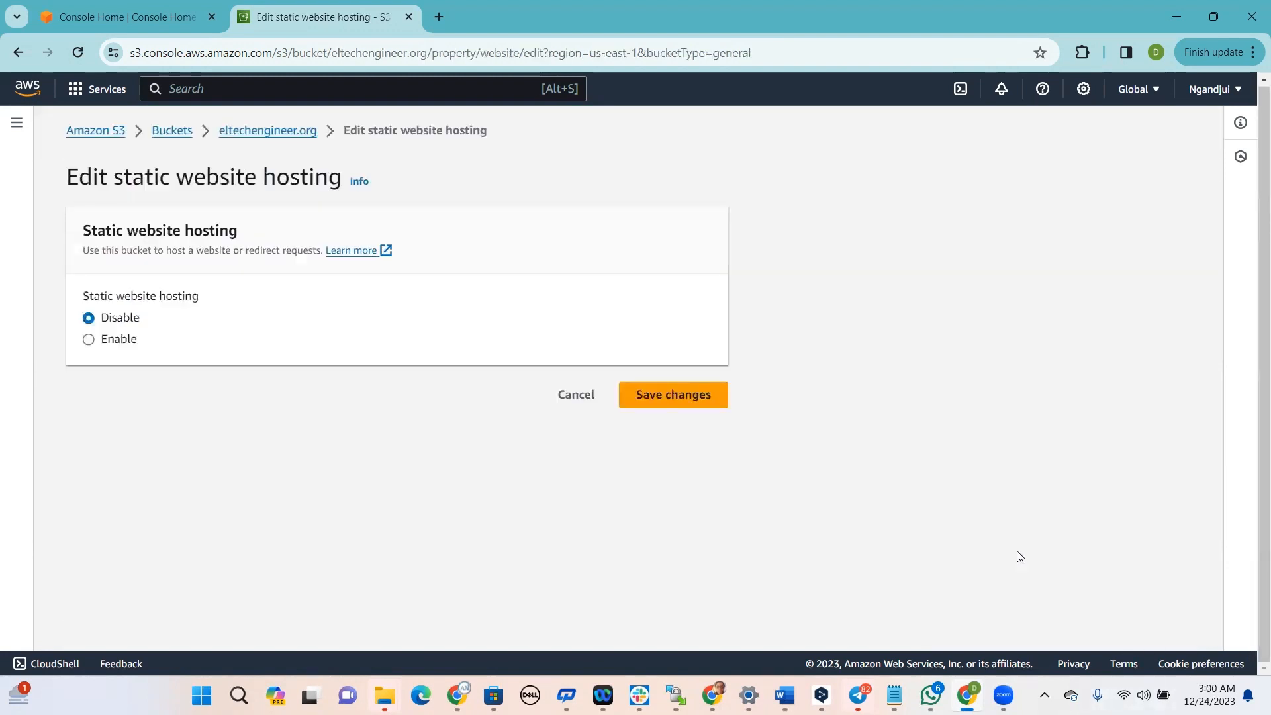
click(89, 339)
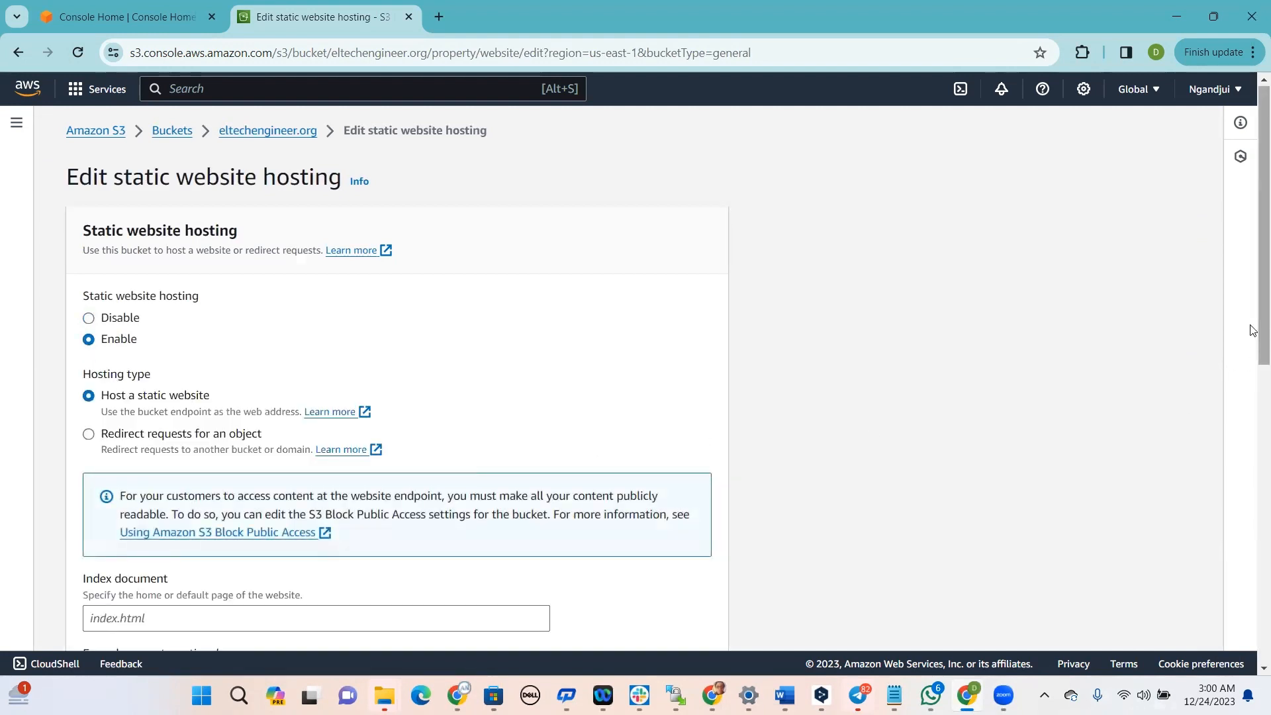
Set both the index document and the error document to index.html
drag(1251, 317, 1253, 413)
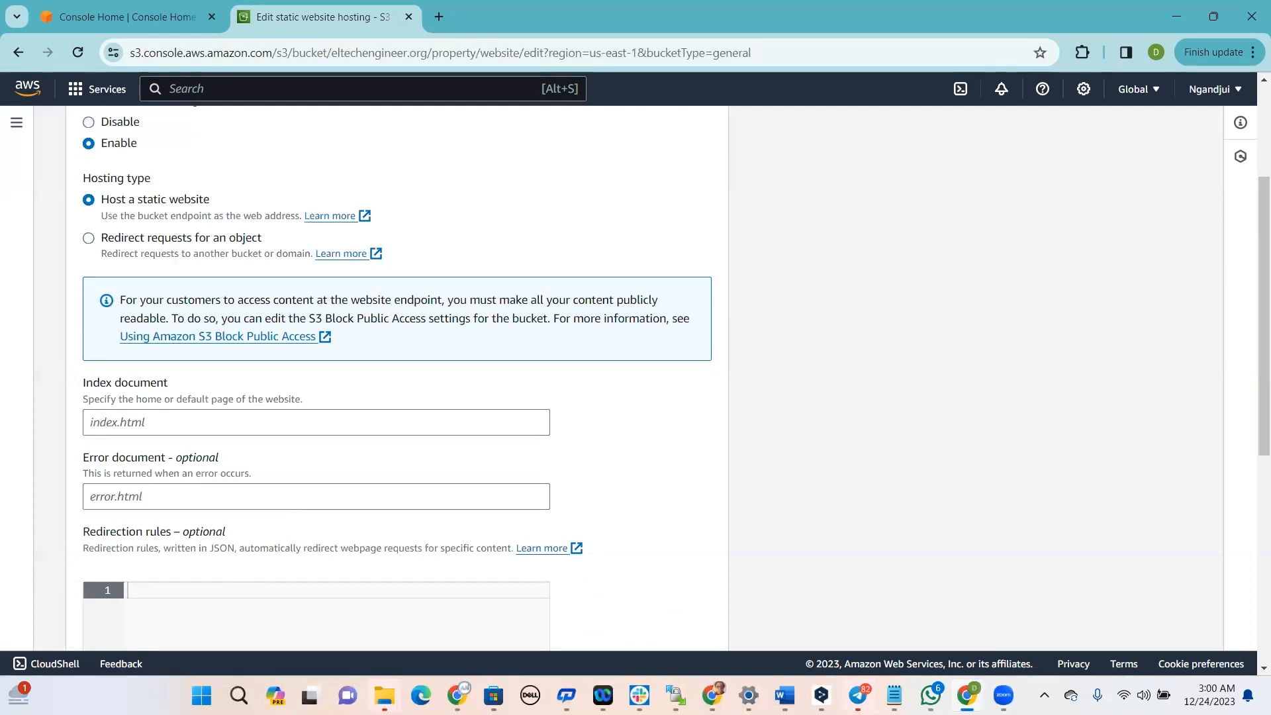
click(220, 427)
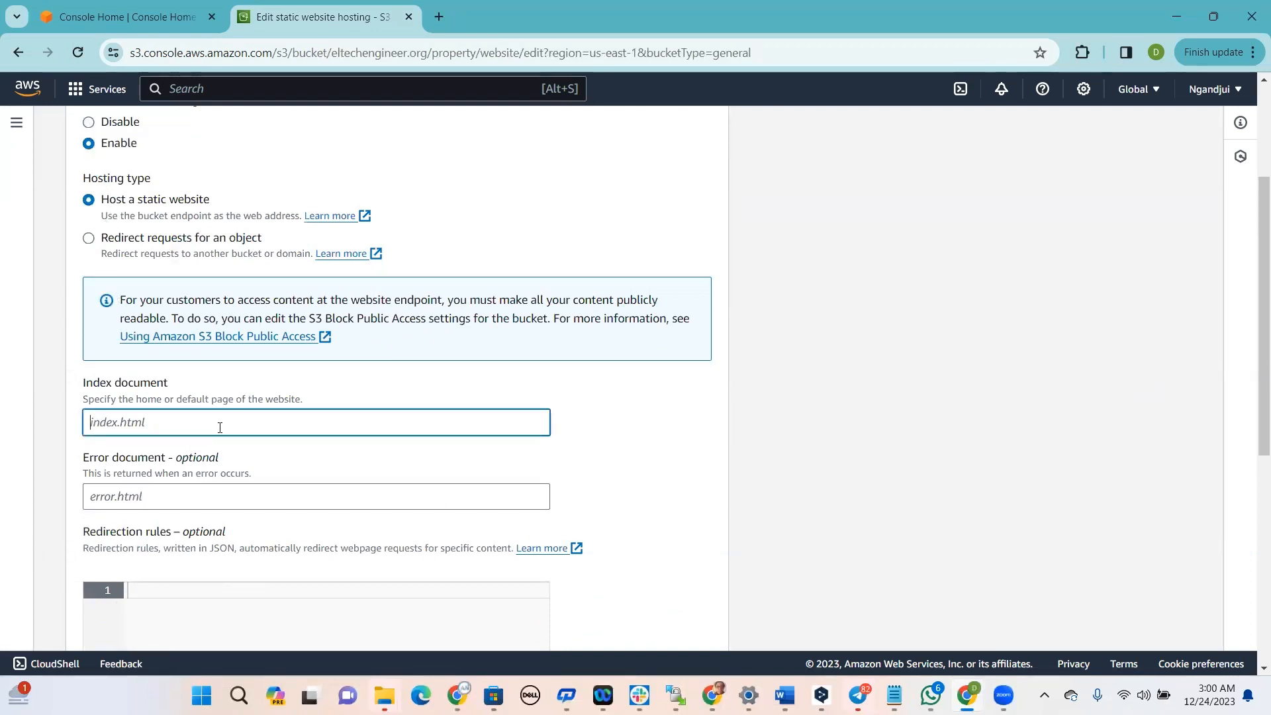
text(index.html)
key(Tab)
text(i)
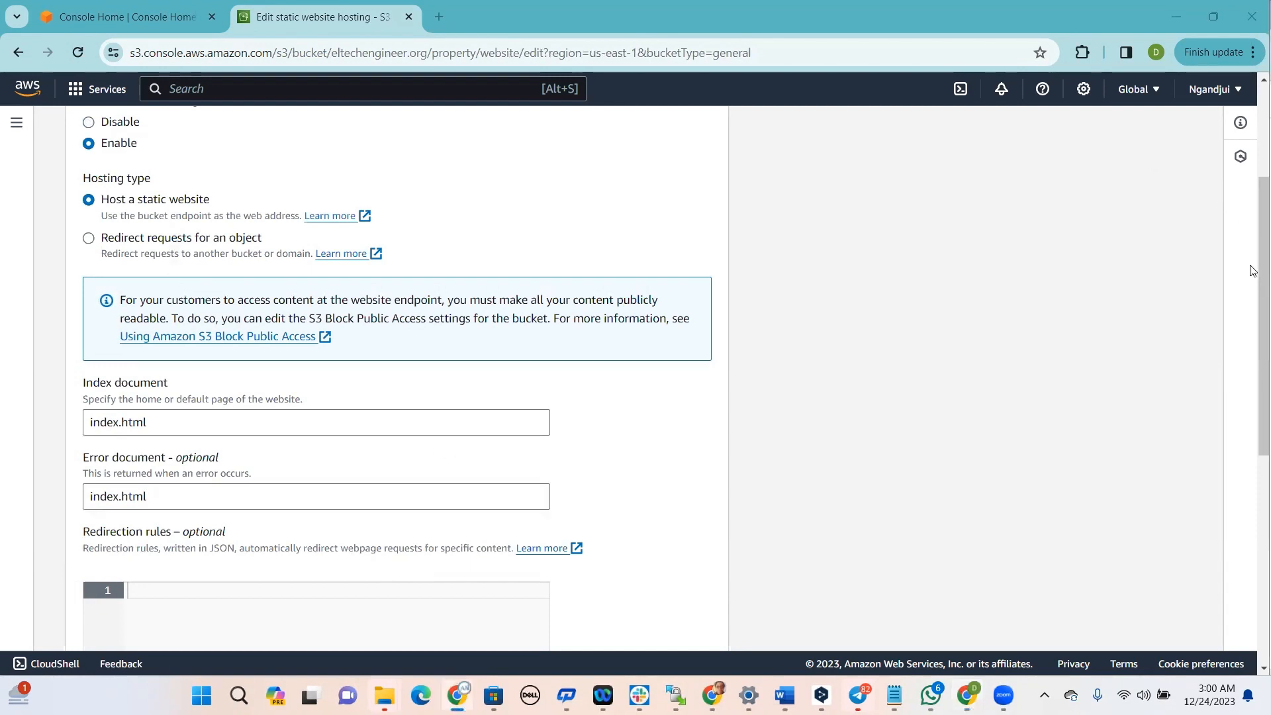
Save the bucket's static website hosting settings
scroll(397, 377, down, 5)
scroll(397, 377, down, 2)
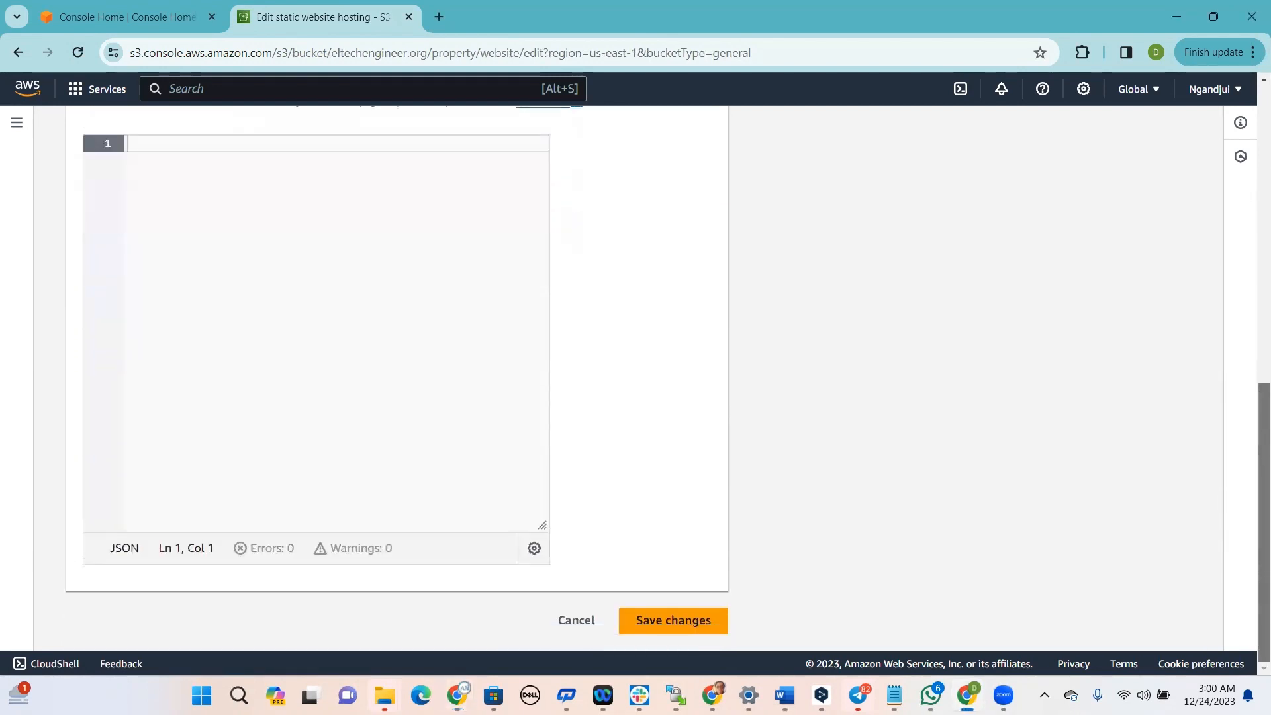
click(684, 629)
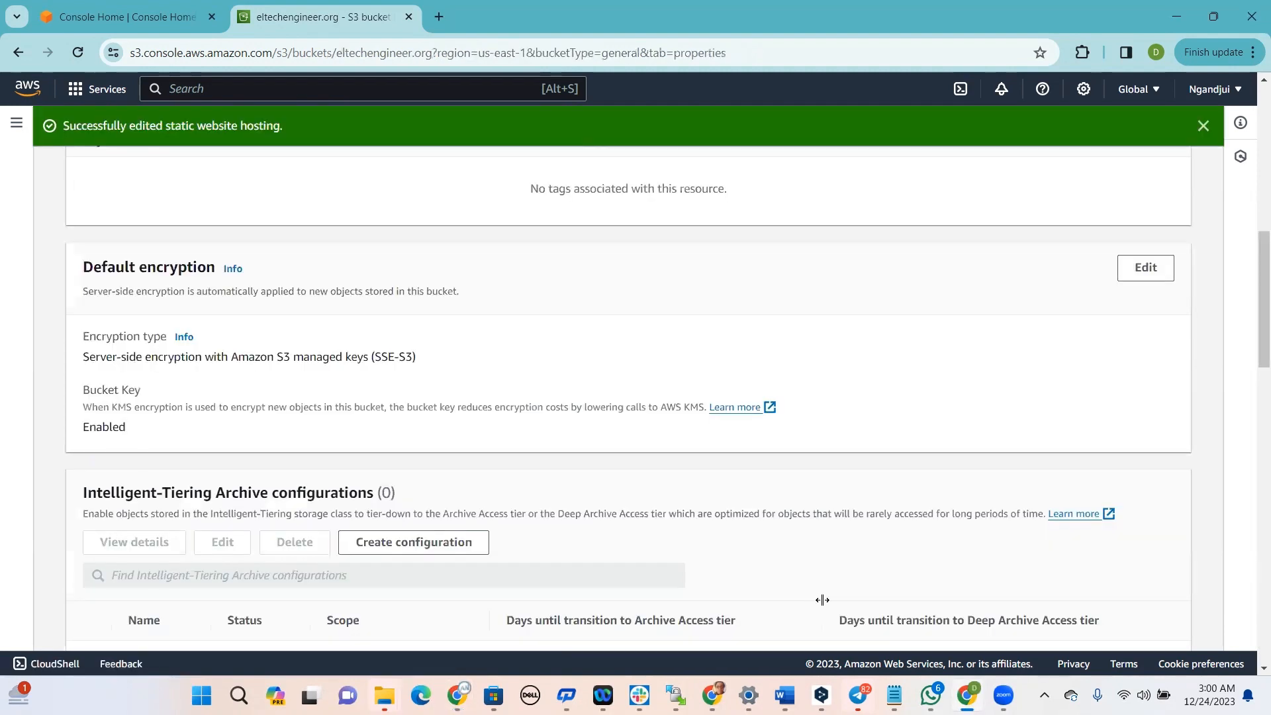
Open the bucket's Block public access settings for editing and turn off Block all public access
drag(1262, 278, 1252, 132)
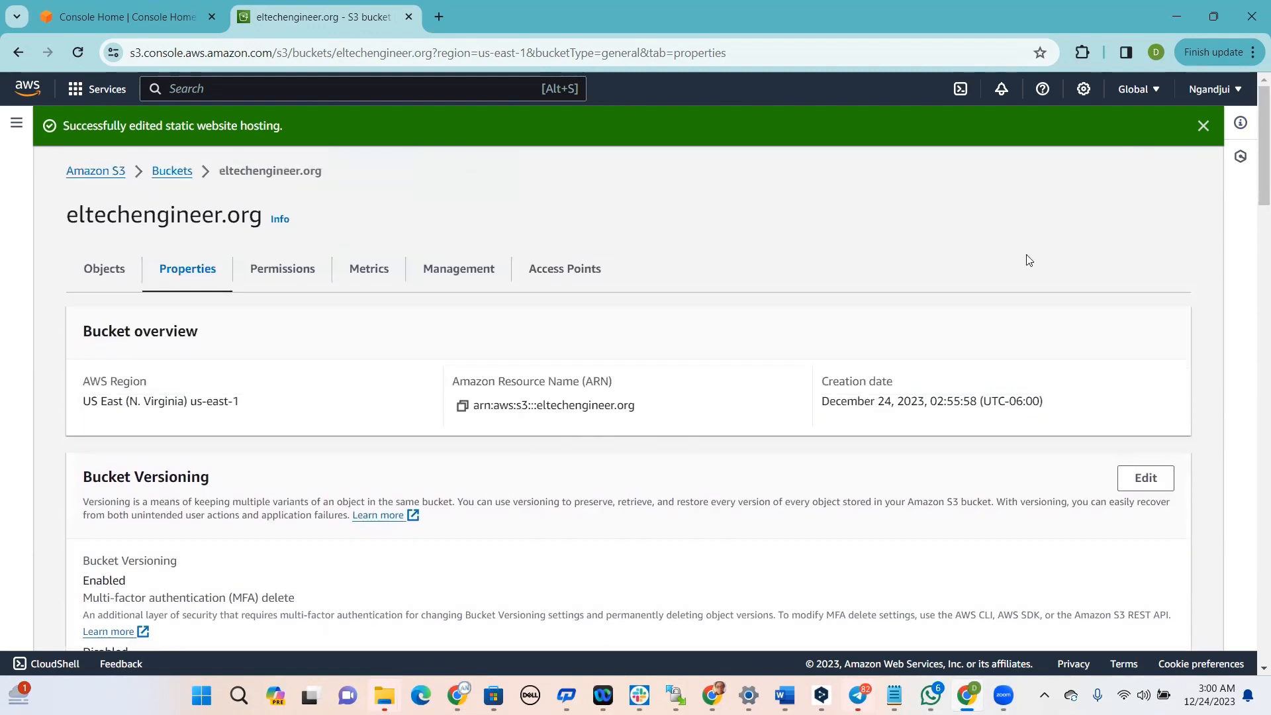
click(270, 276)
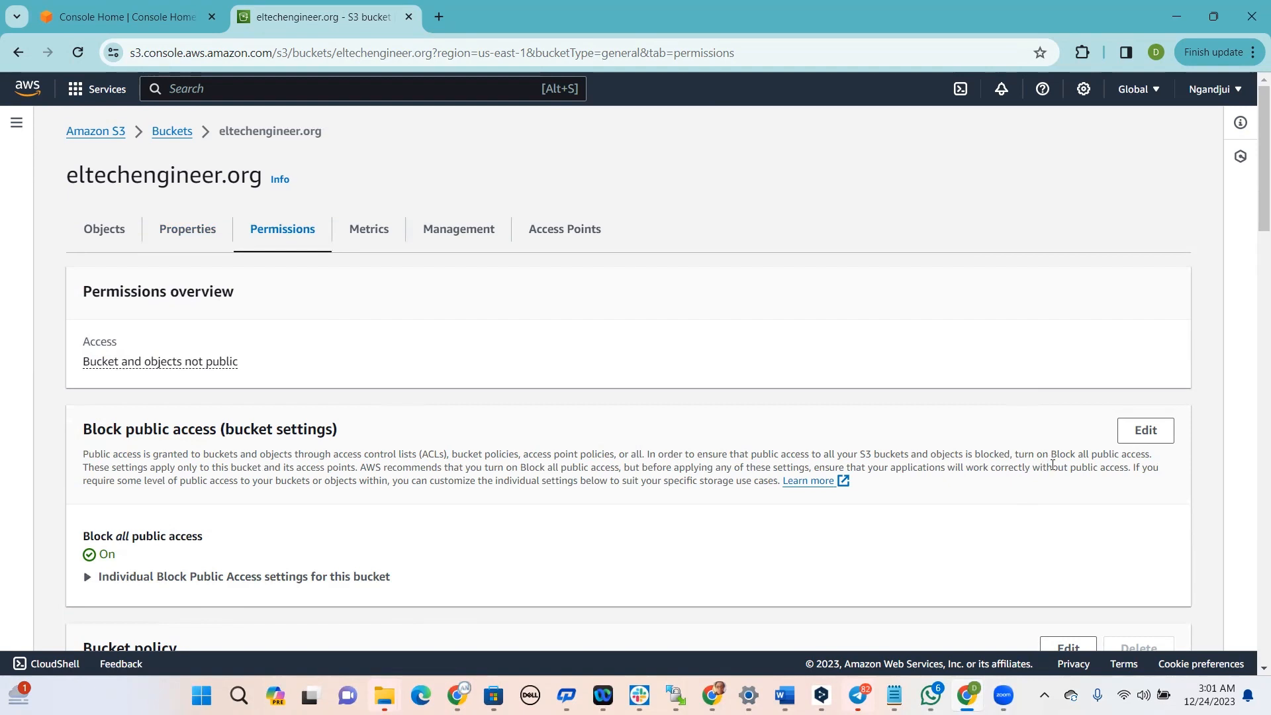
click(1155, 434)
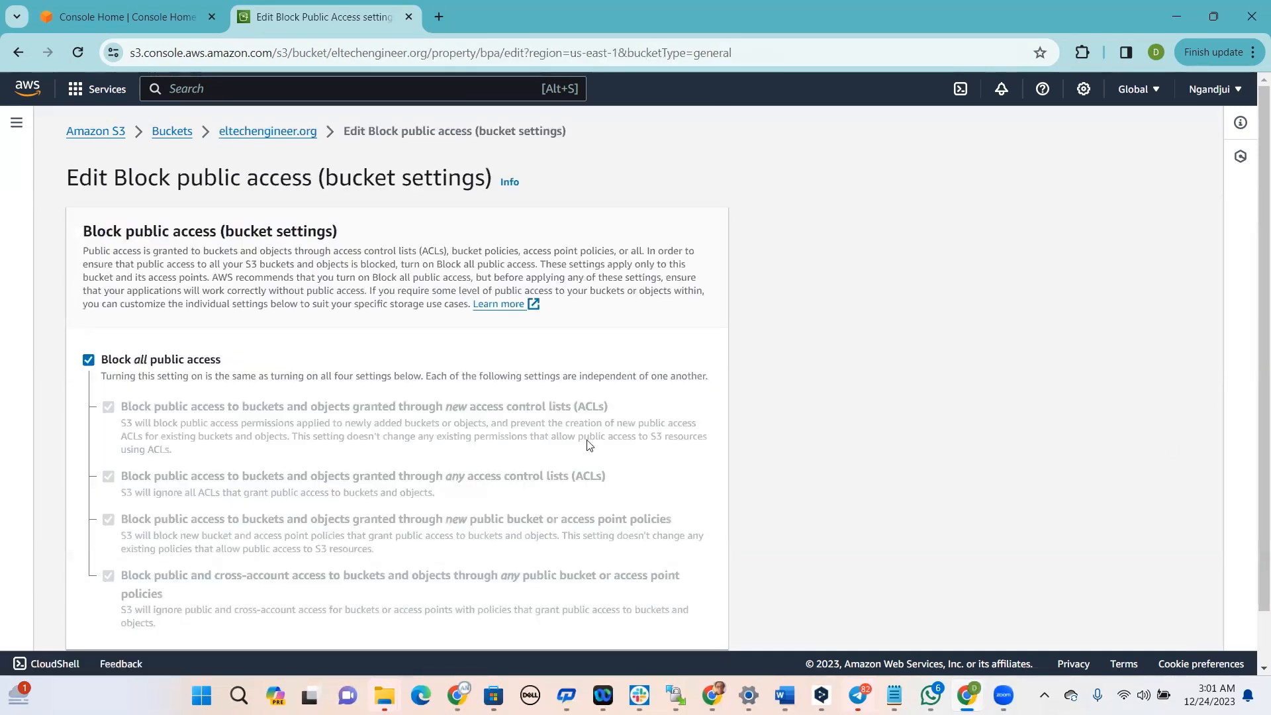
click(89, 361)
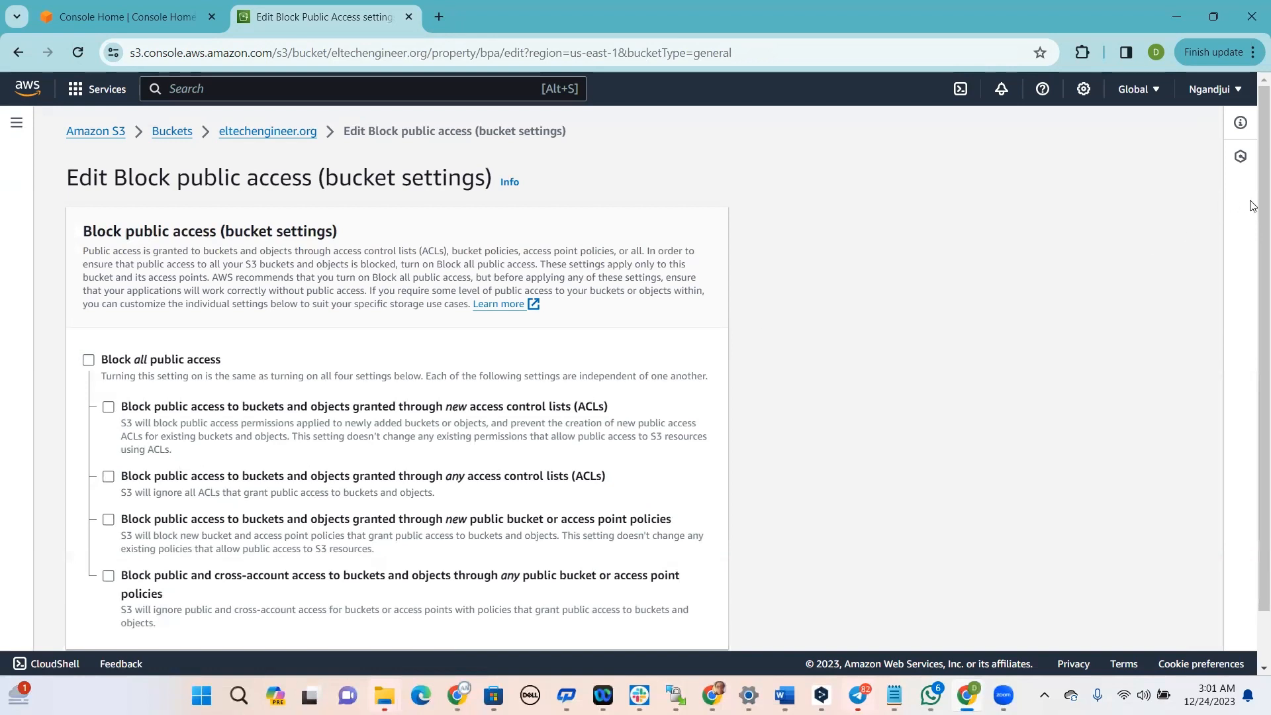
Save the Block public access change and approve it by entering "confirm"
scroll(1253, 206, down, 1)
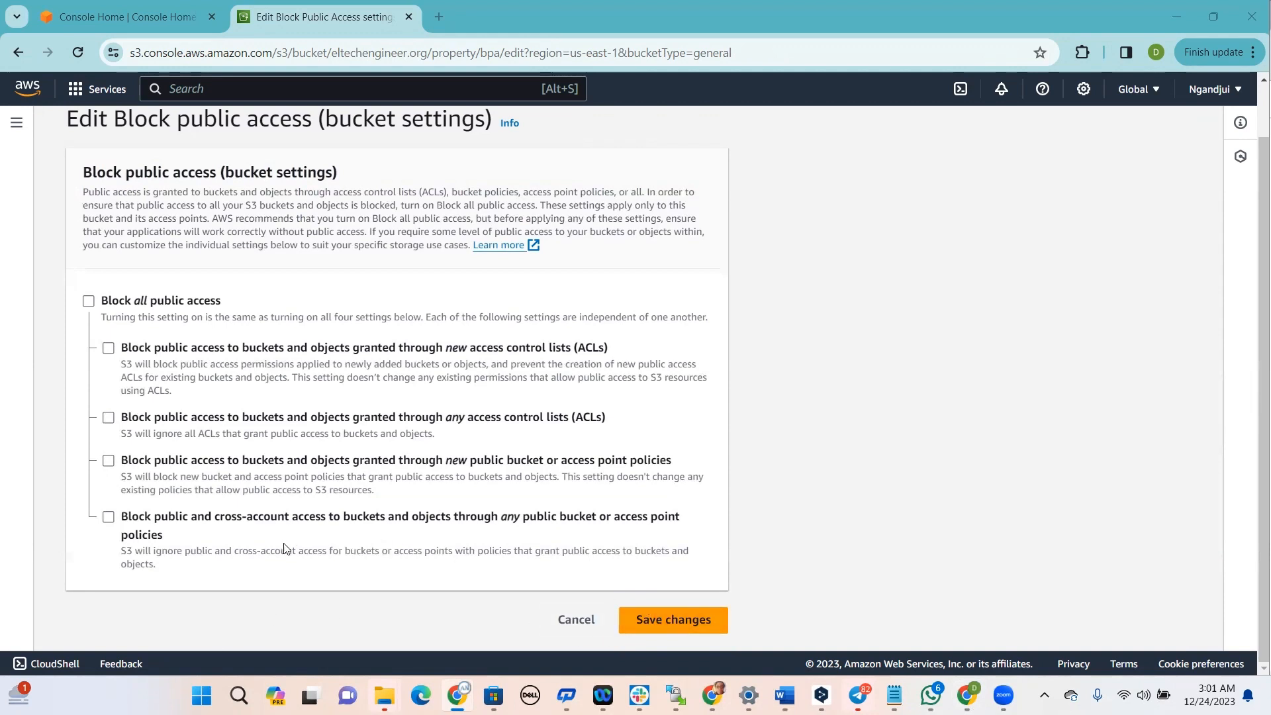
click(668, 616)
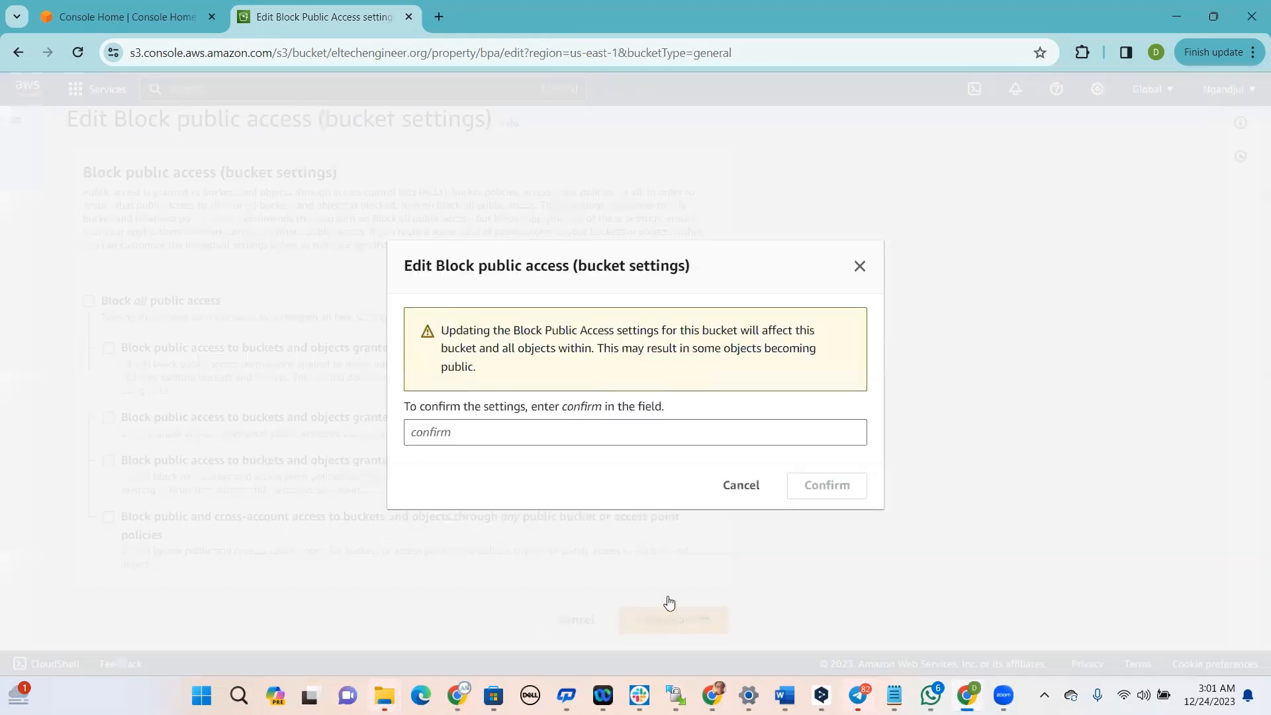
click(480, 432)
text(confi)
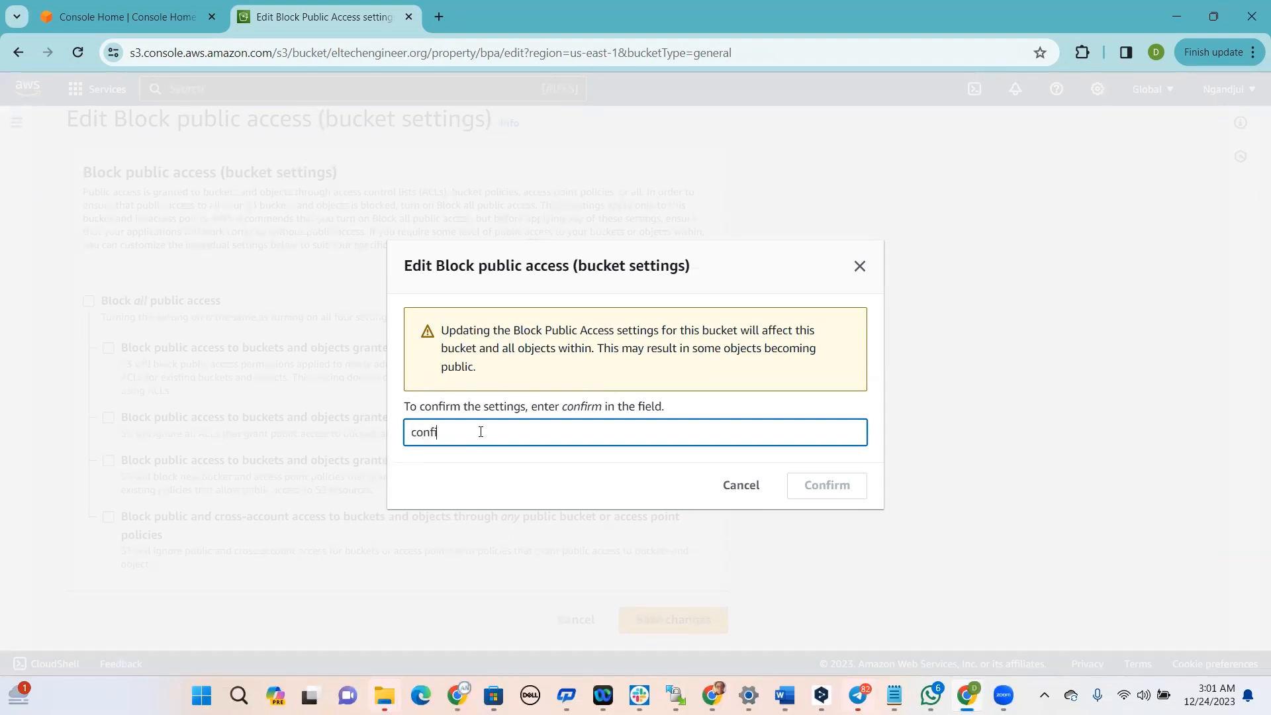
text(rm)
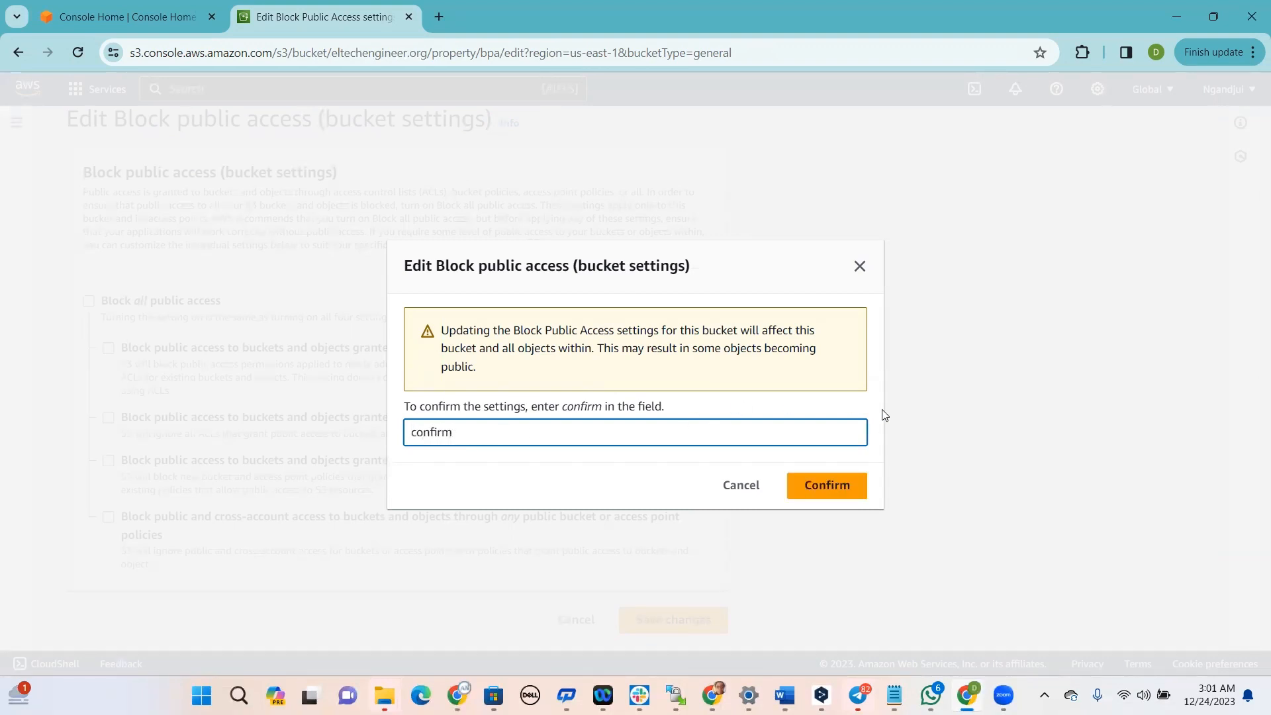
click(845, 480)
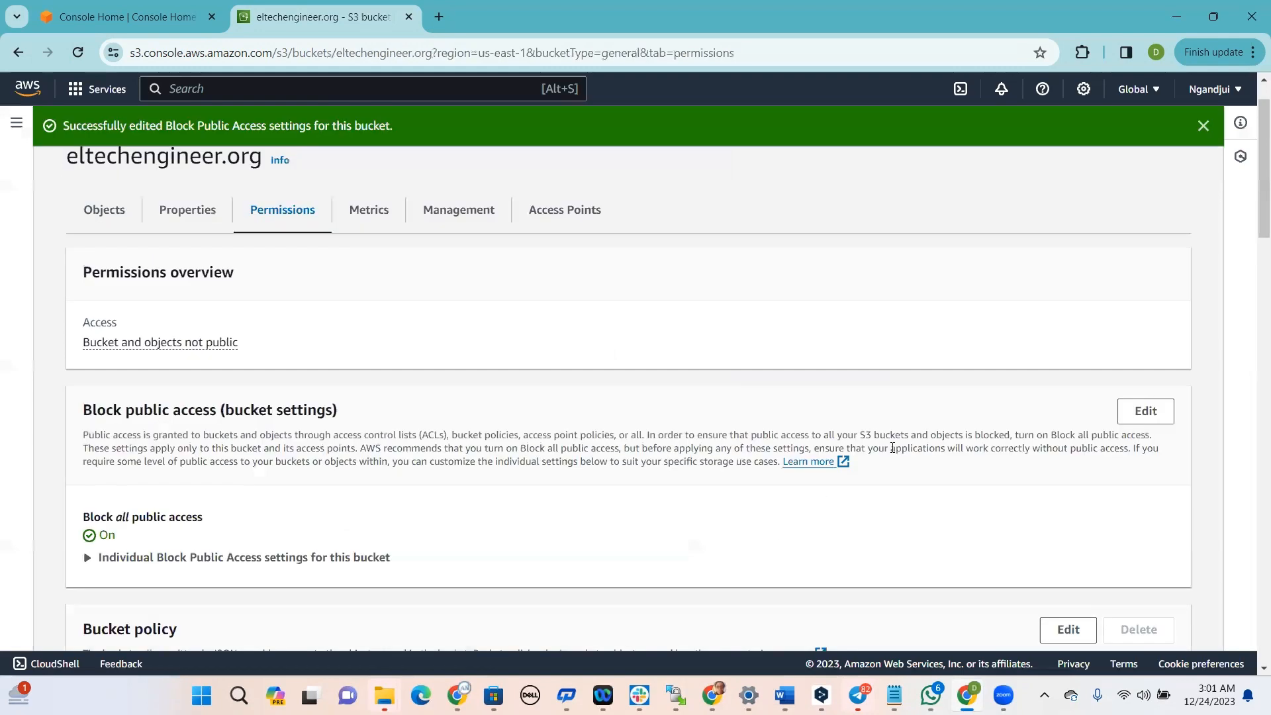
Open the bucket policy for editing and insert a PublicReadGetObject policy allowing s3:GetObject to principal * on arn:aws:s3:::bucket-name/*
scroll(1254, 212, down, 3)
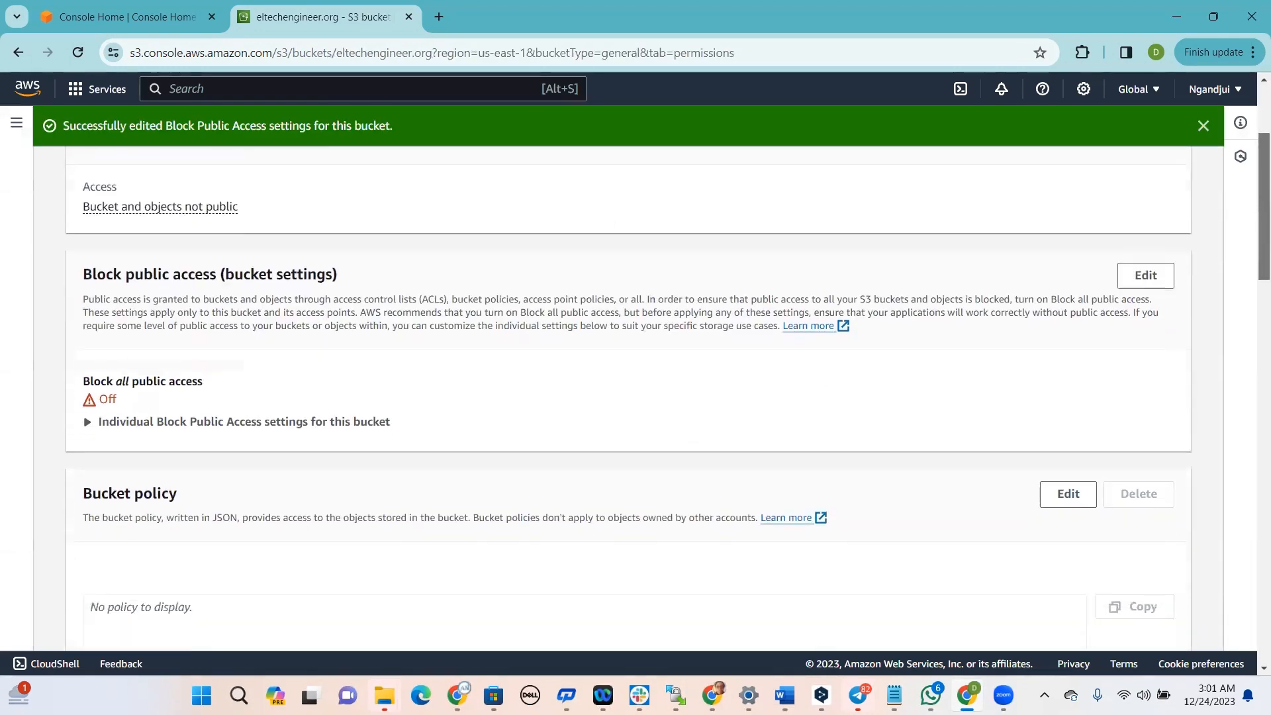
scroll(636, 375, down, 5)
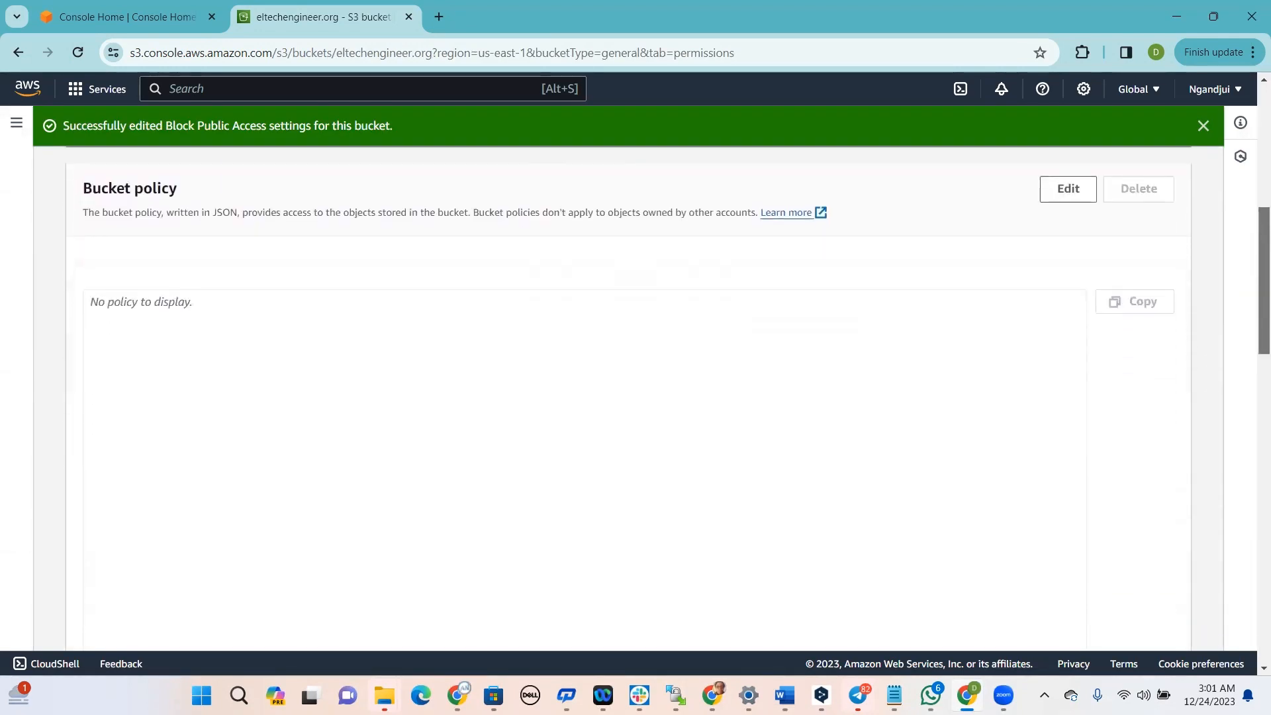
drag(1257, 370, 1253, 315)
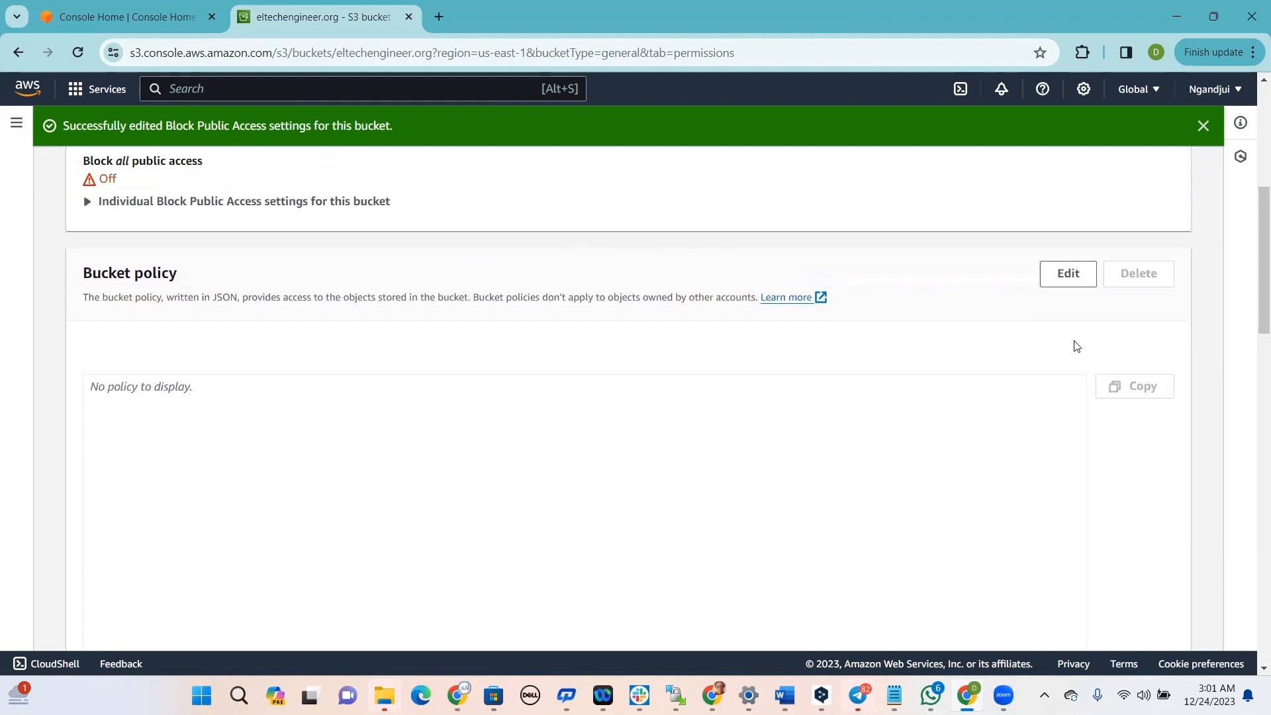
click(1064, 275)
scroll(1058, 287, down, 5)
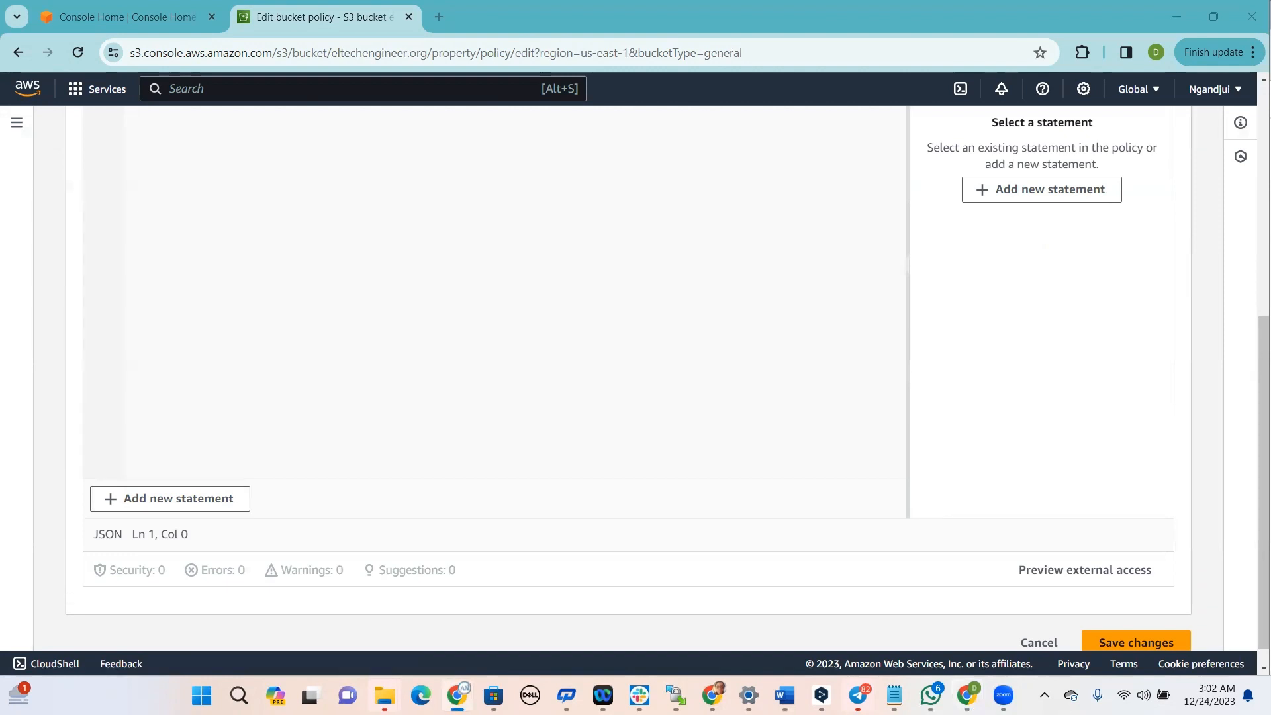
click(346, 323)
scroll(345, 323, down, 1)
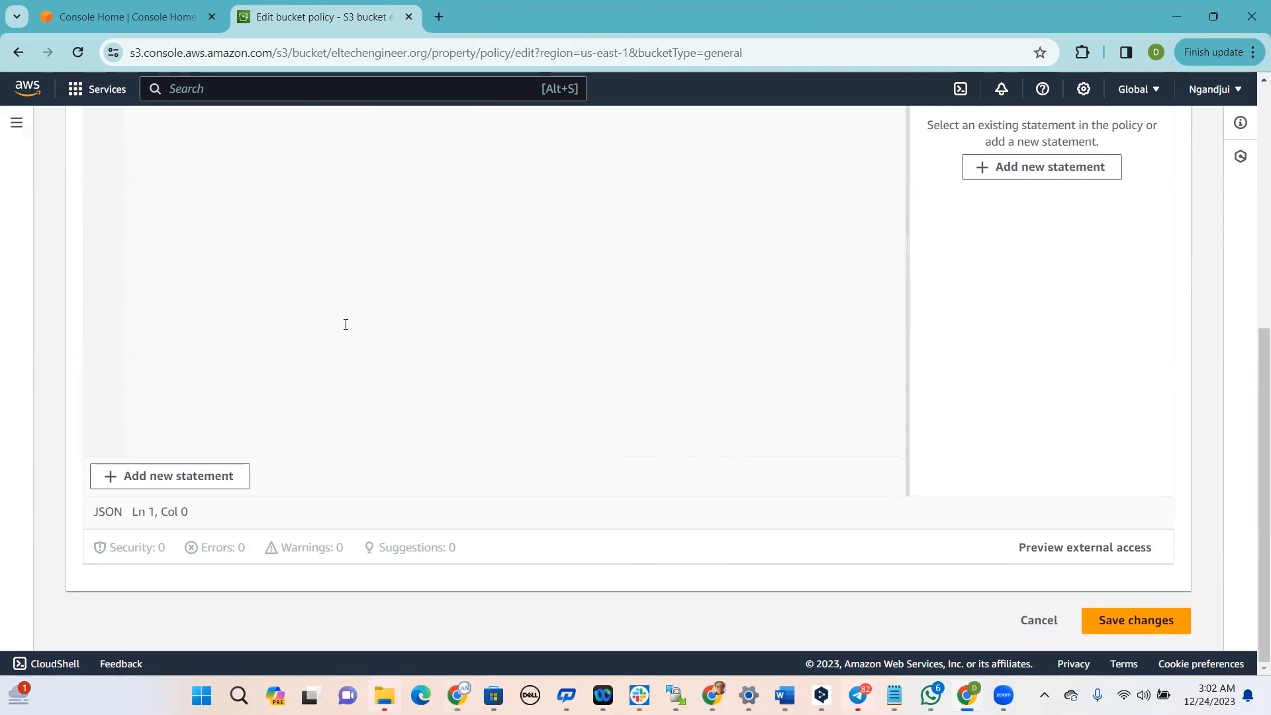
scroll(345, 324, up, 3)
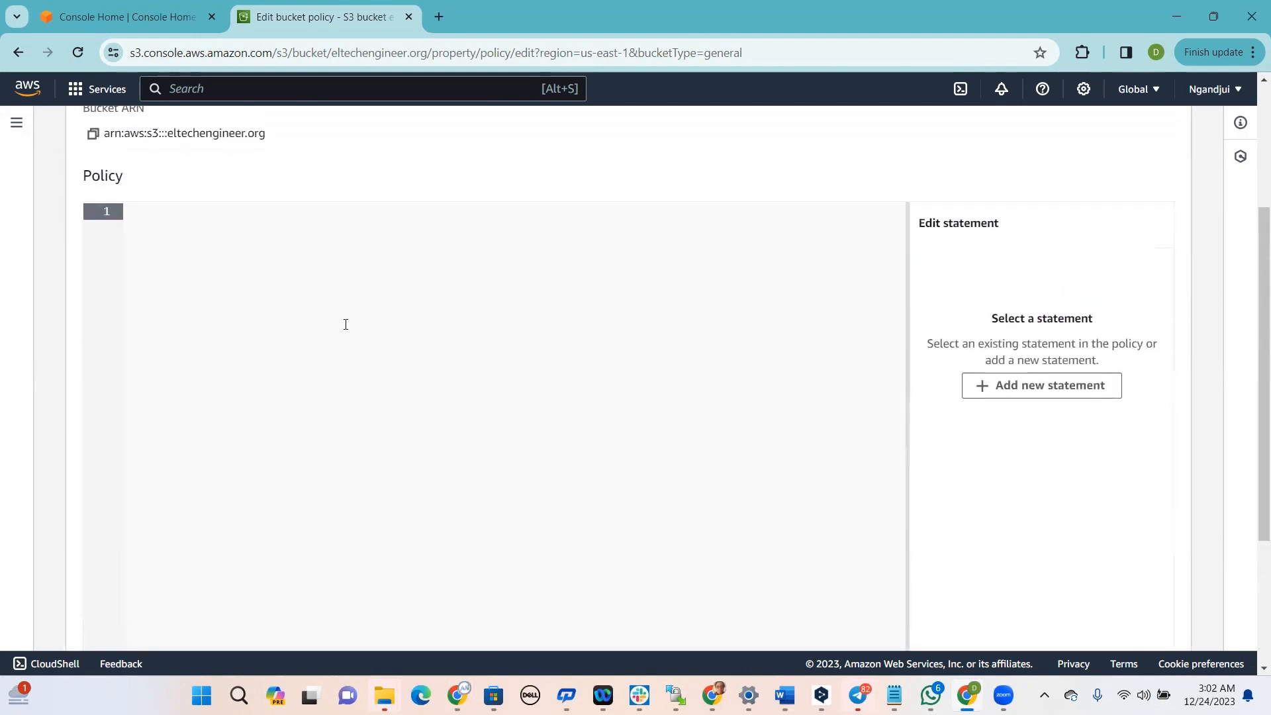
text({     "Version": "2012-10-17",     "Statement": [         {             "Sid": "PublicReadGetObject",             "Effect": "Allow",             "Principal": "*",             "Action": "s3:GetObject",             "Resource": "arn:aws:s3:::bucket-name/*"         }     ] })
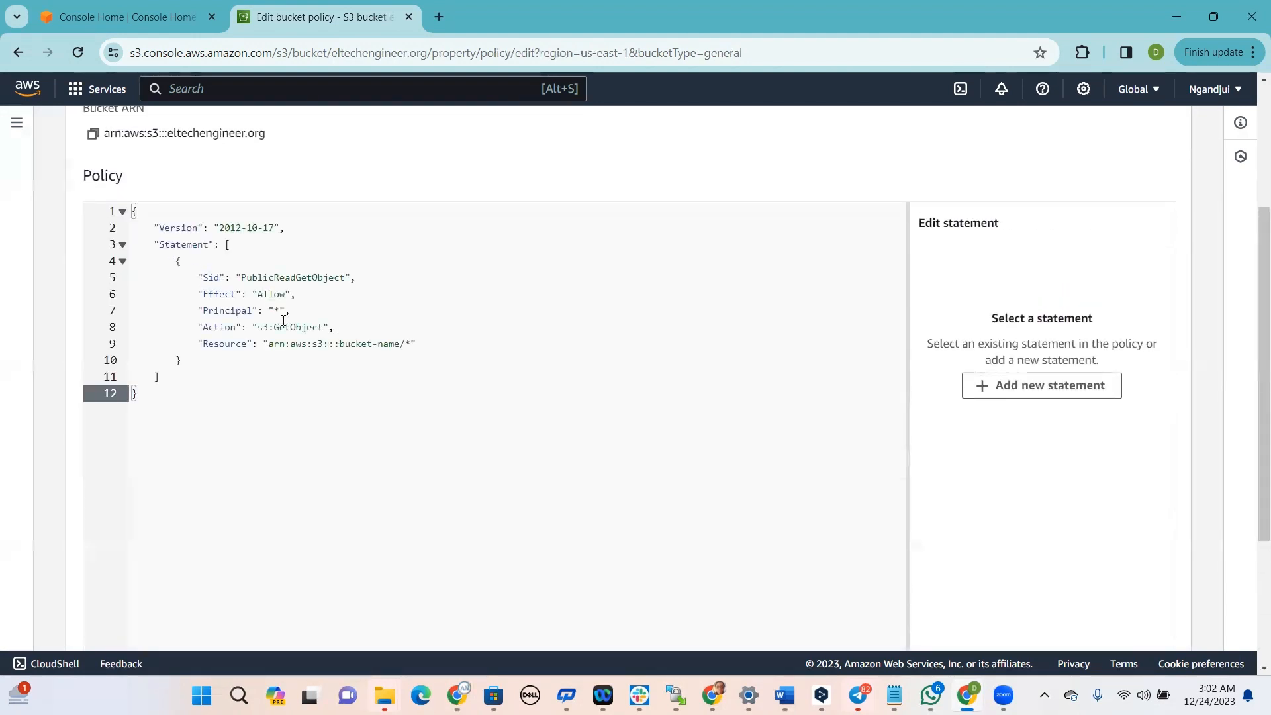
Replace the bucket-name placeholder in the policy's Resource with eltechengineer.org and save the bucket policy
drag(400, 345, 339, 345)
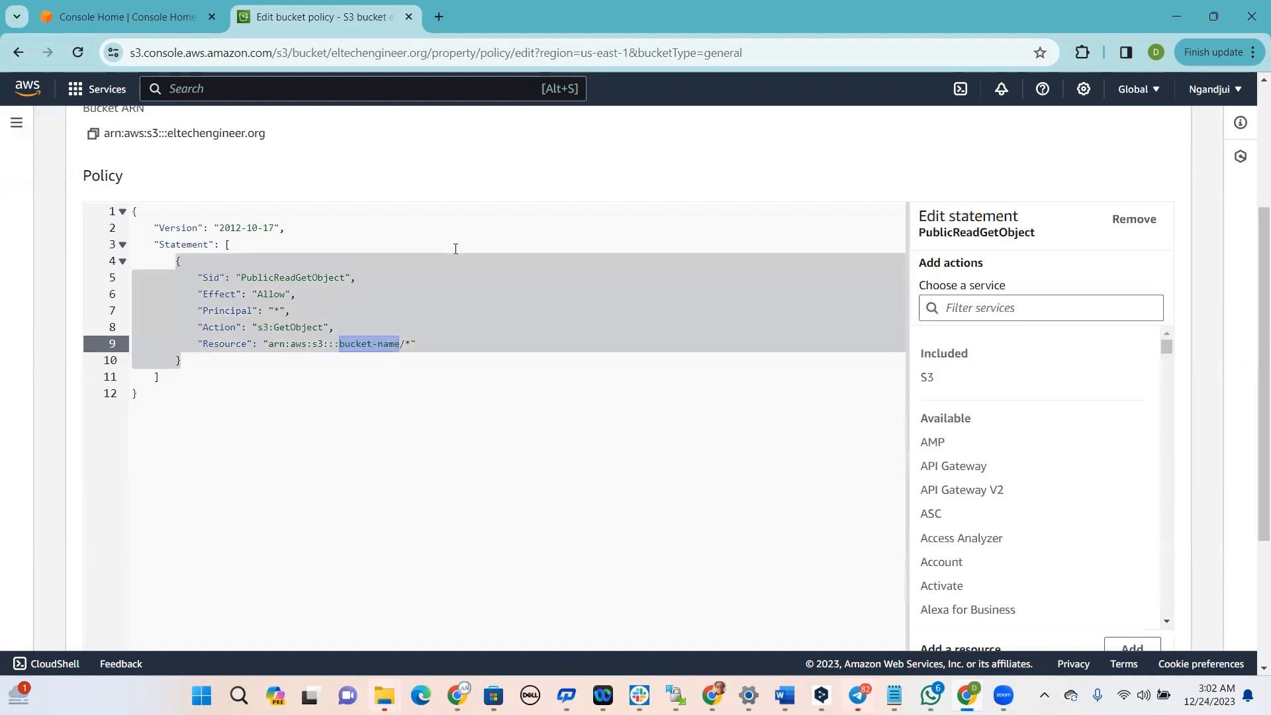
text(d)
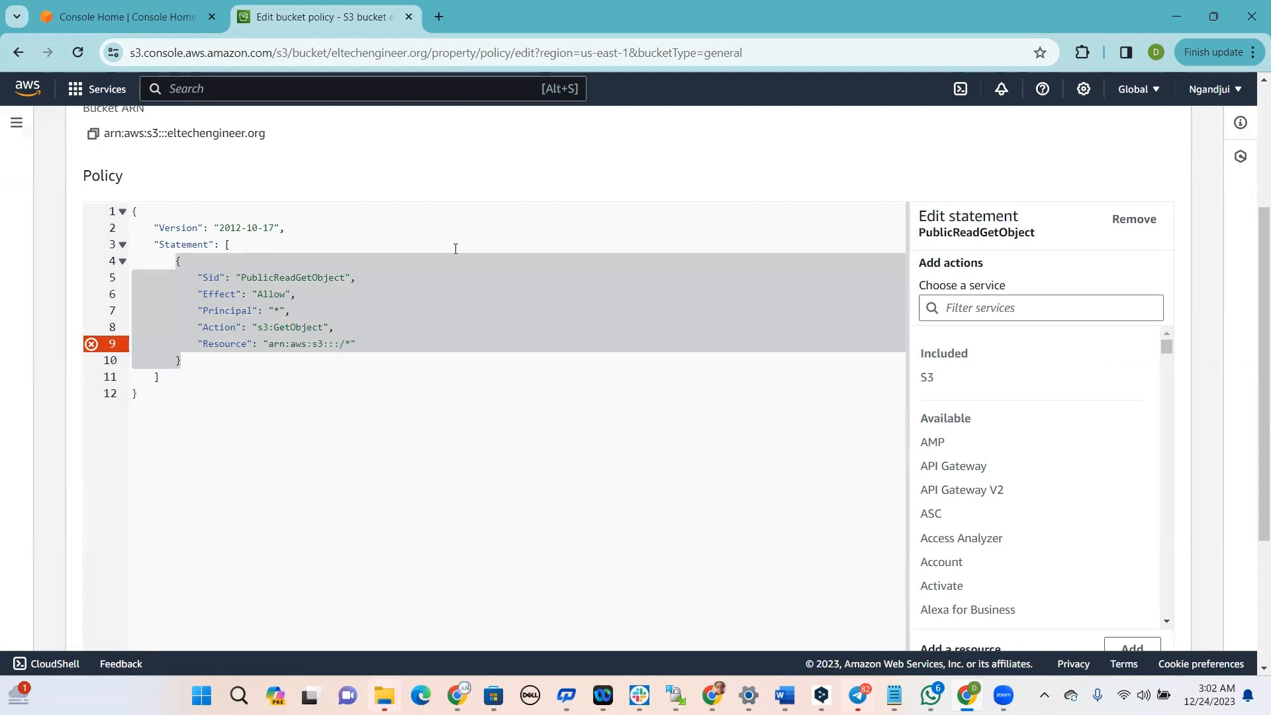
text(eltechengineer.org)
scroll(1254, 259, down, 3)
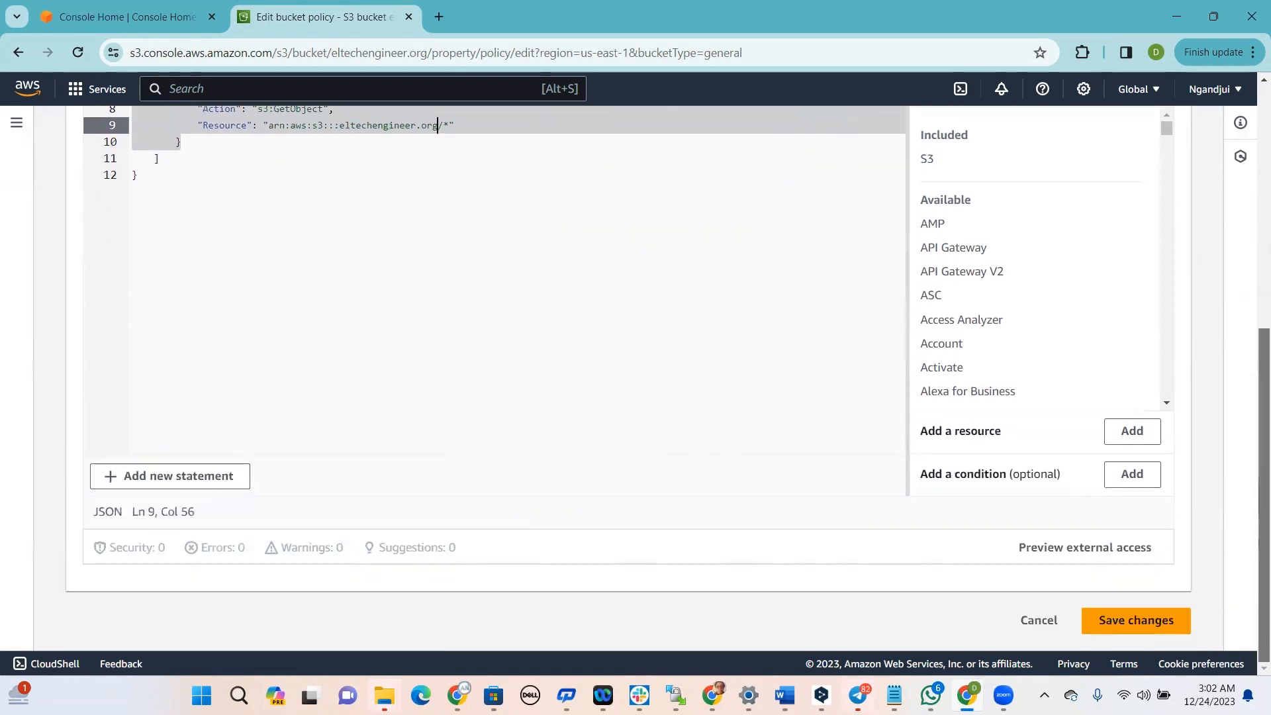
click(1118, 620)
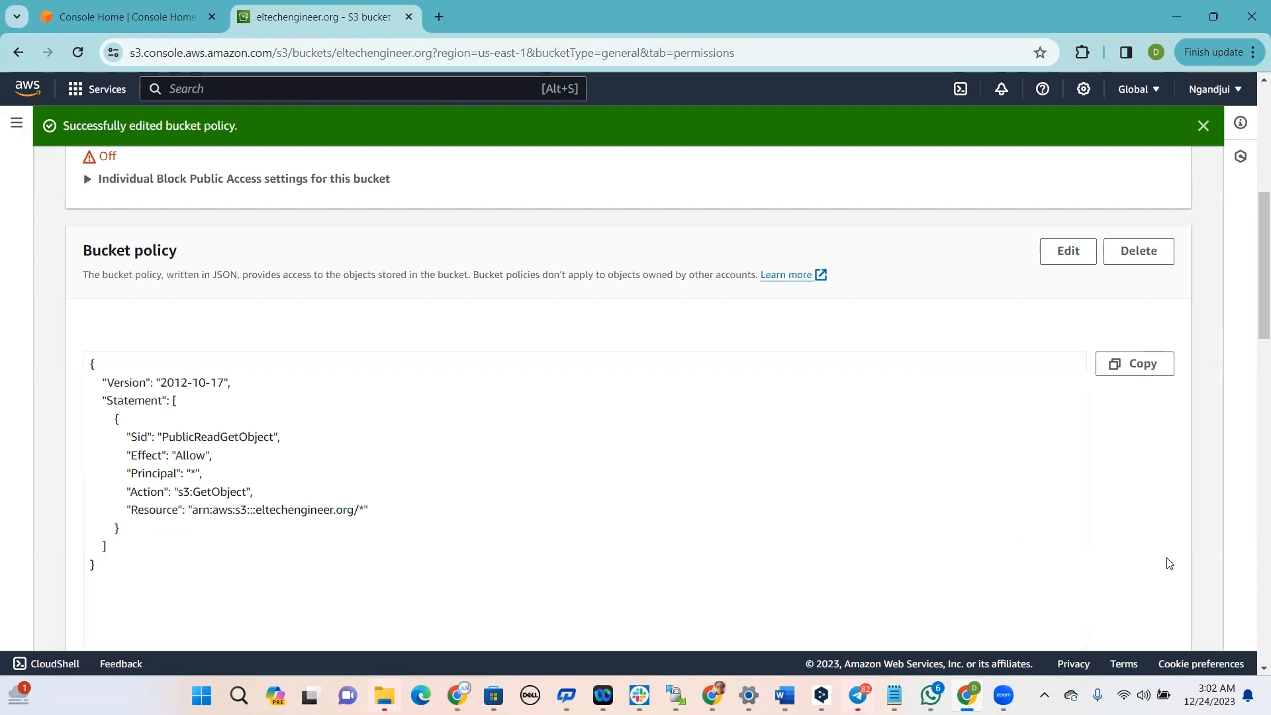
Copy the bucket website endpoint from the static website hosting section of the bucket's properties
scroll(1251, 274, up, 7)
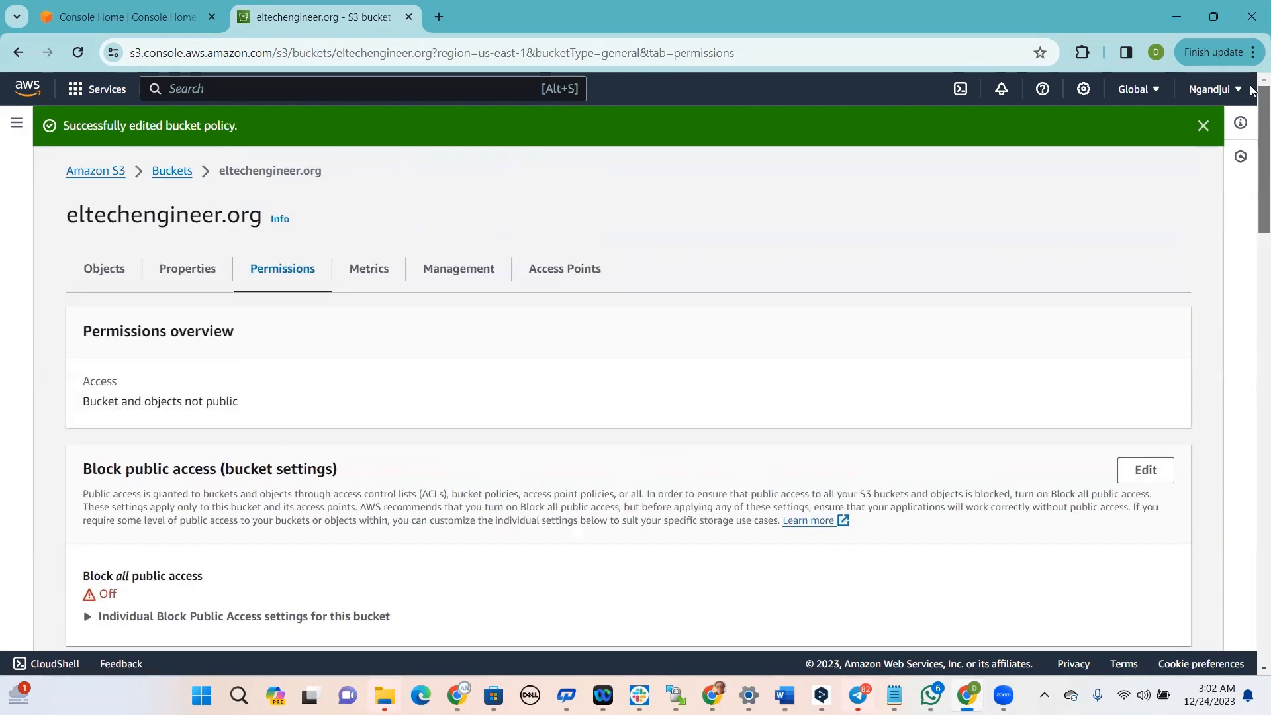
click(185, 270)
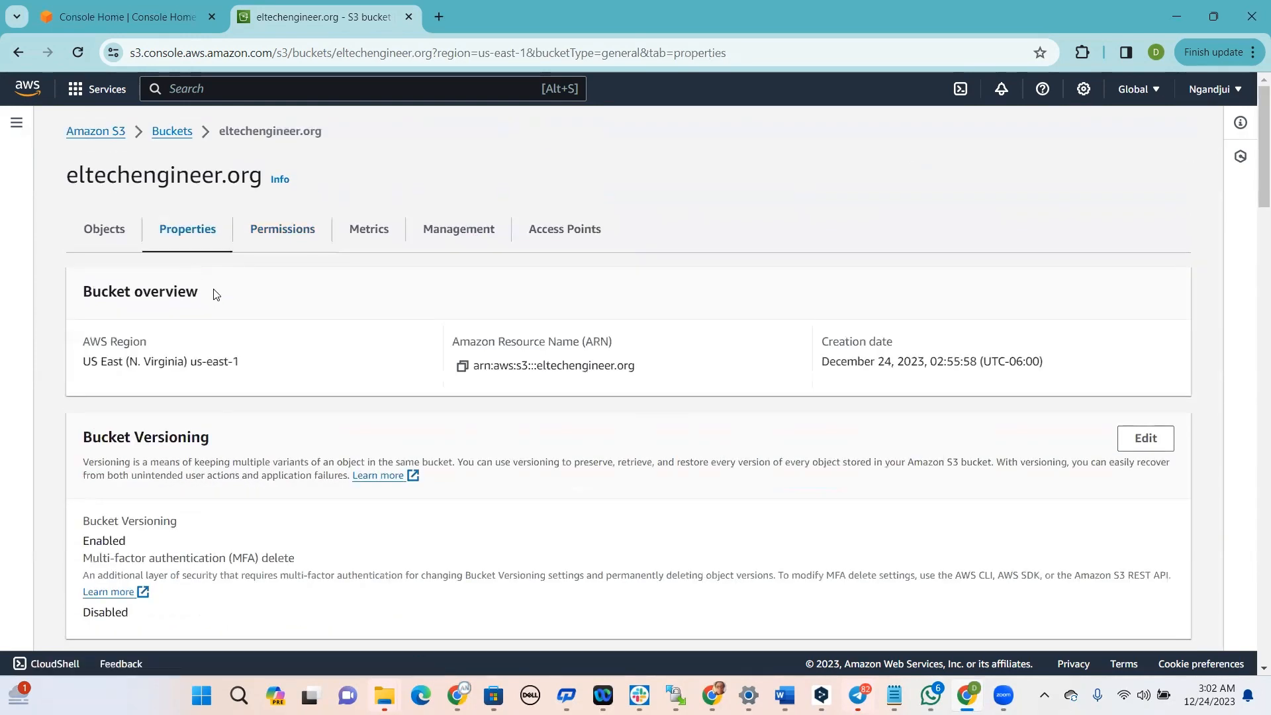
drag(1253, 191, 1256, 647)
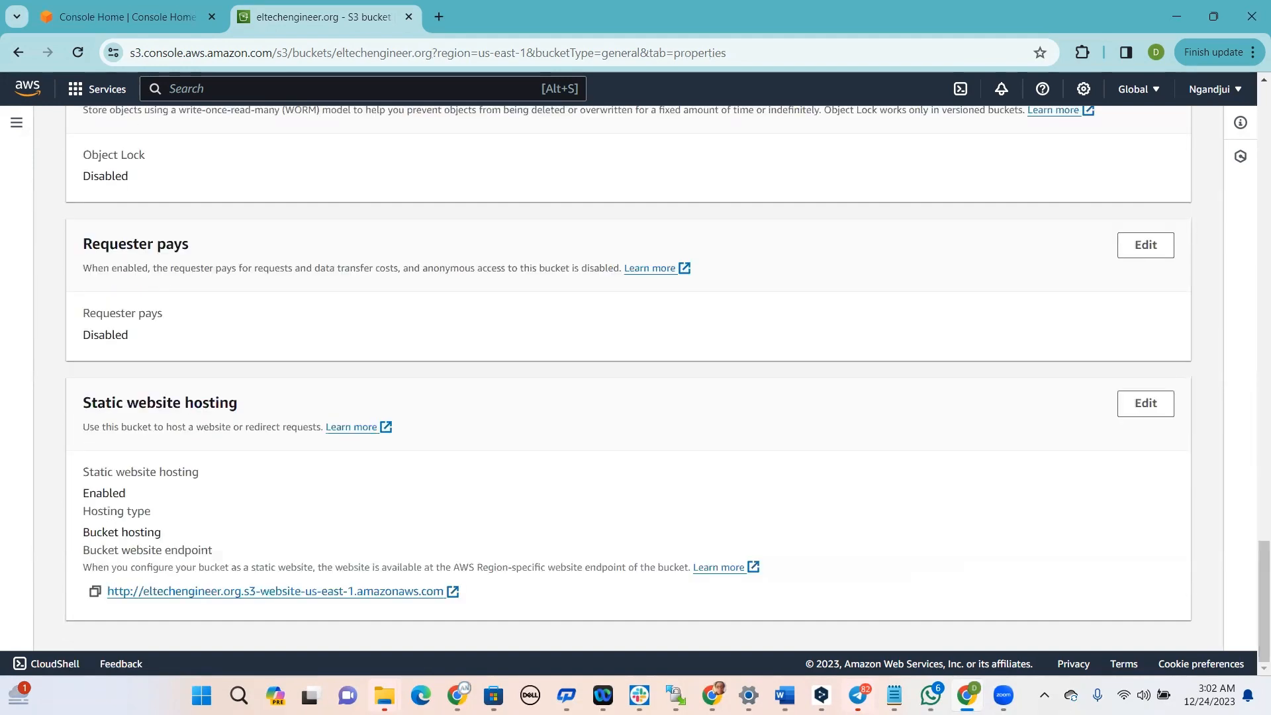
click(95, 591)
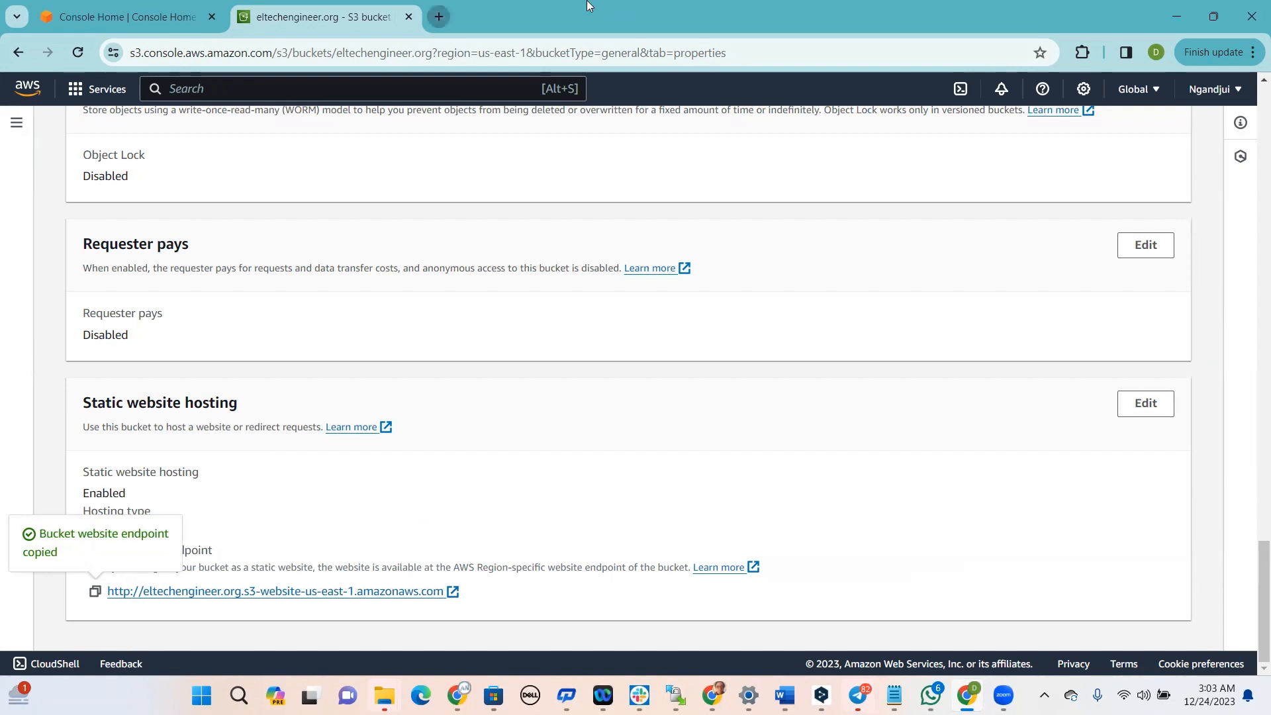
Load the copied website endpoint in a new browser tab and look through the home page
key(ctrl+t)
key(ctrl+v)
key(Return)
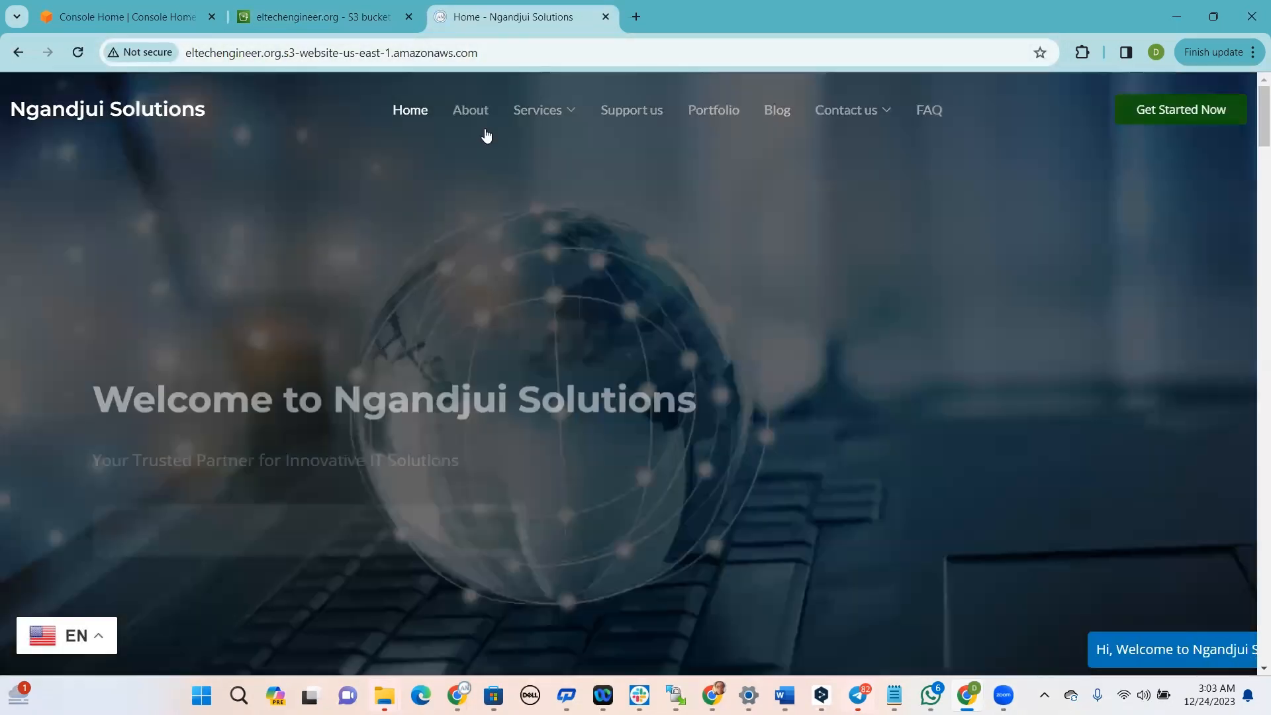
scroll(479, 277, down, 20)
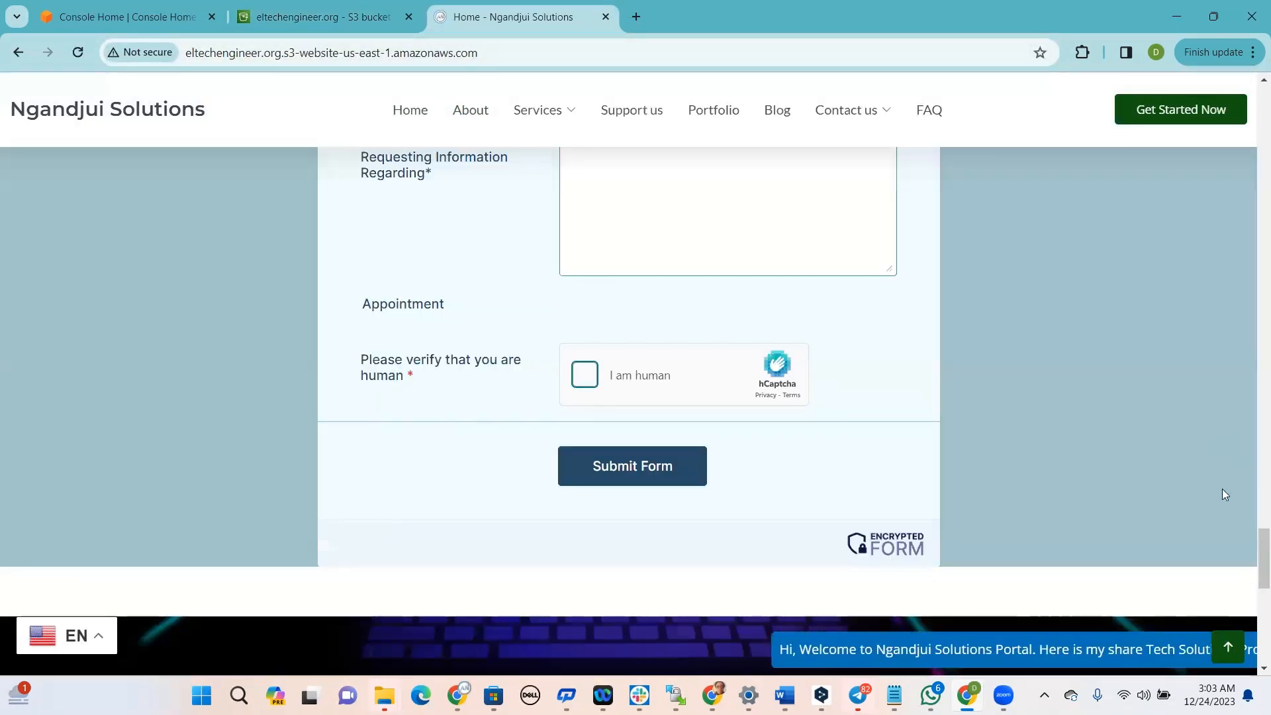
scroll(1243, 172, up, 6)
scroll(666, 307, up, 15)
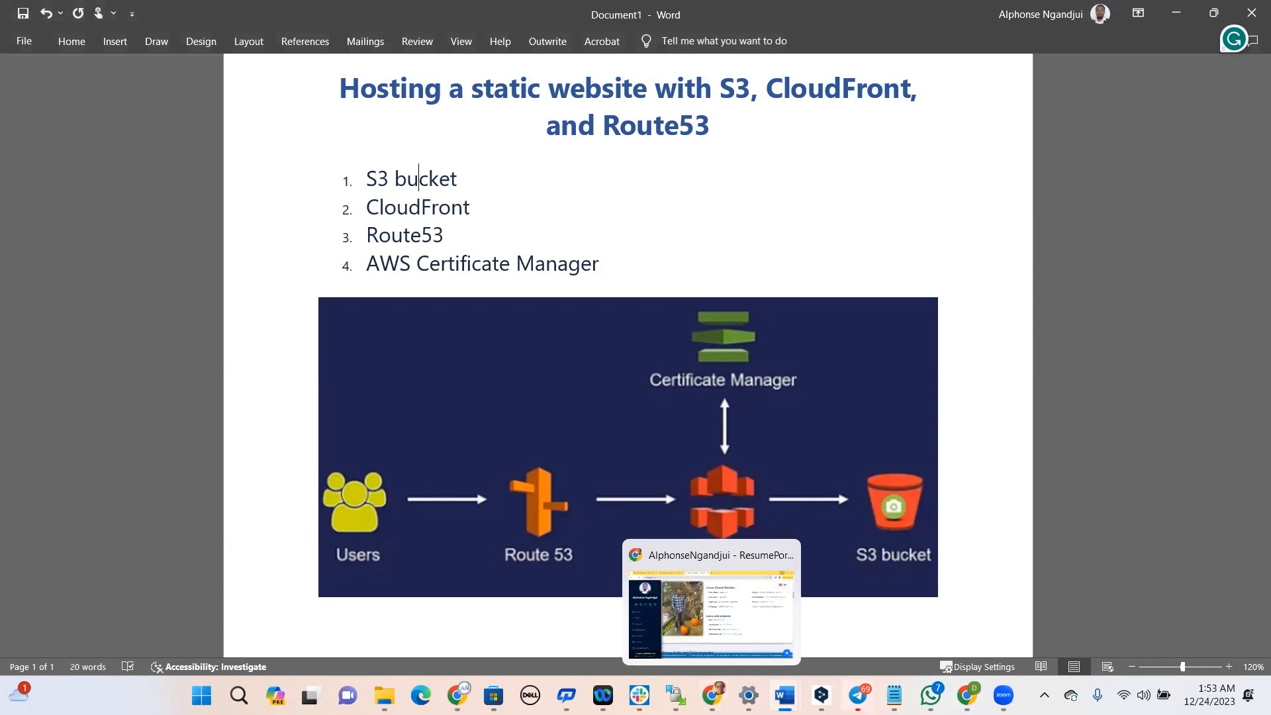
Switch from Word to AWS Console Home in Chrome and replace the service search with "cloudfront"
click(711, 605)
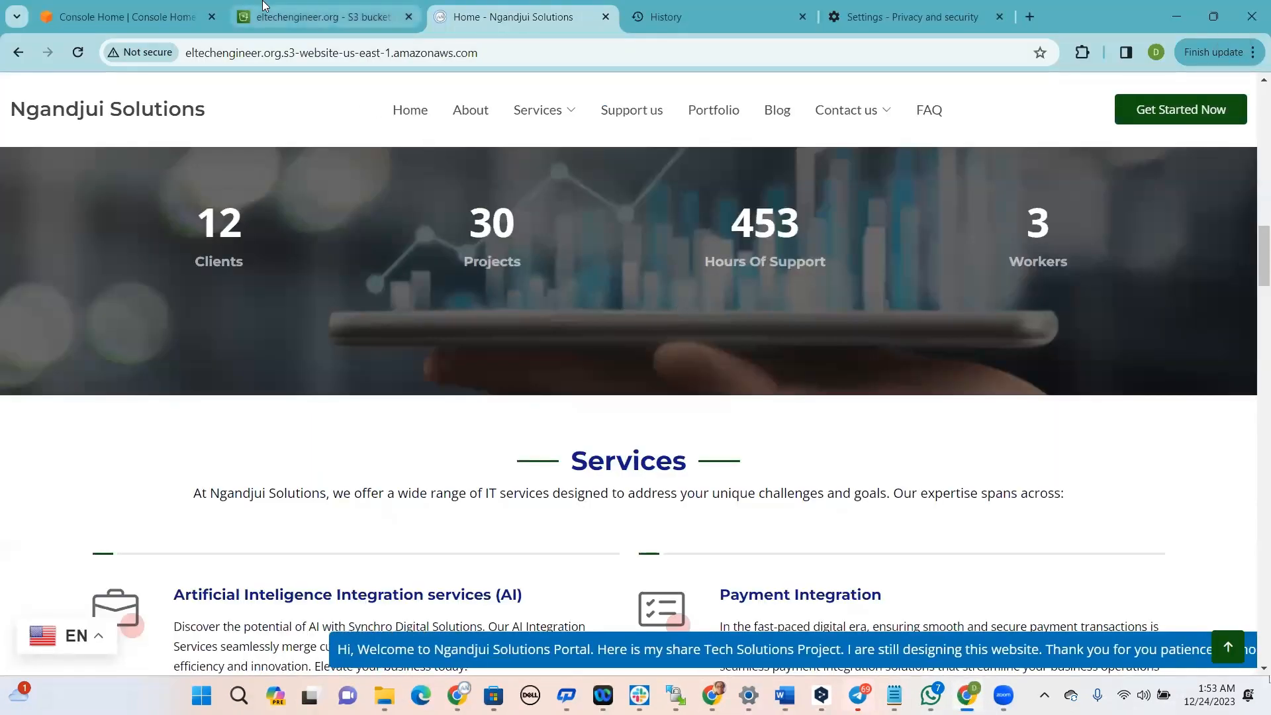
click(264, 5)
click(140, 18)
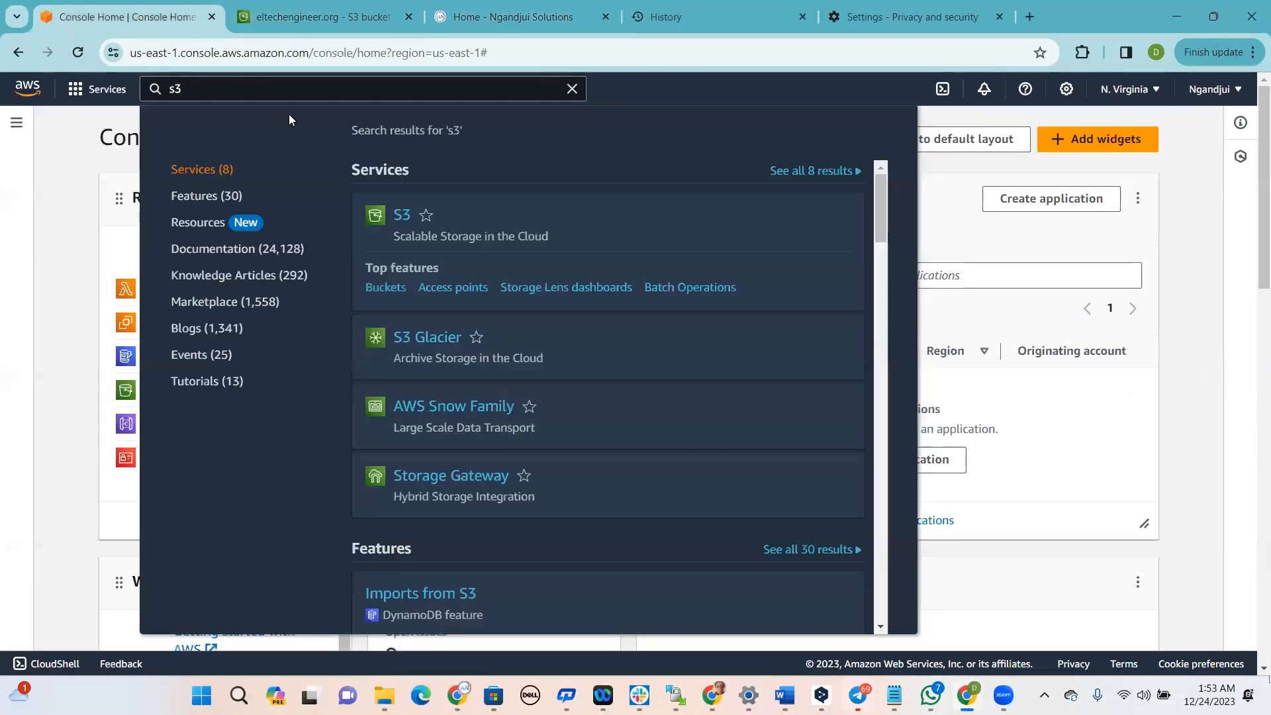
key(BackSpace)
key(BackSpace)
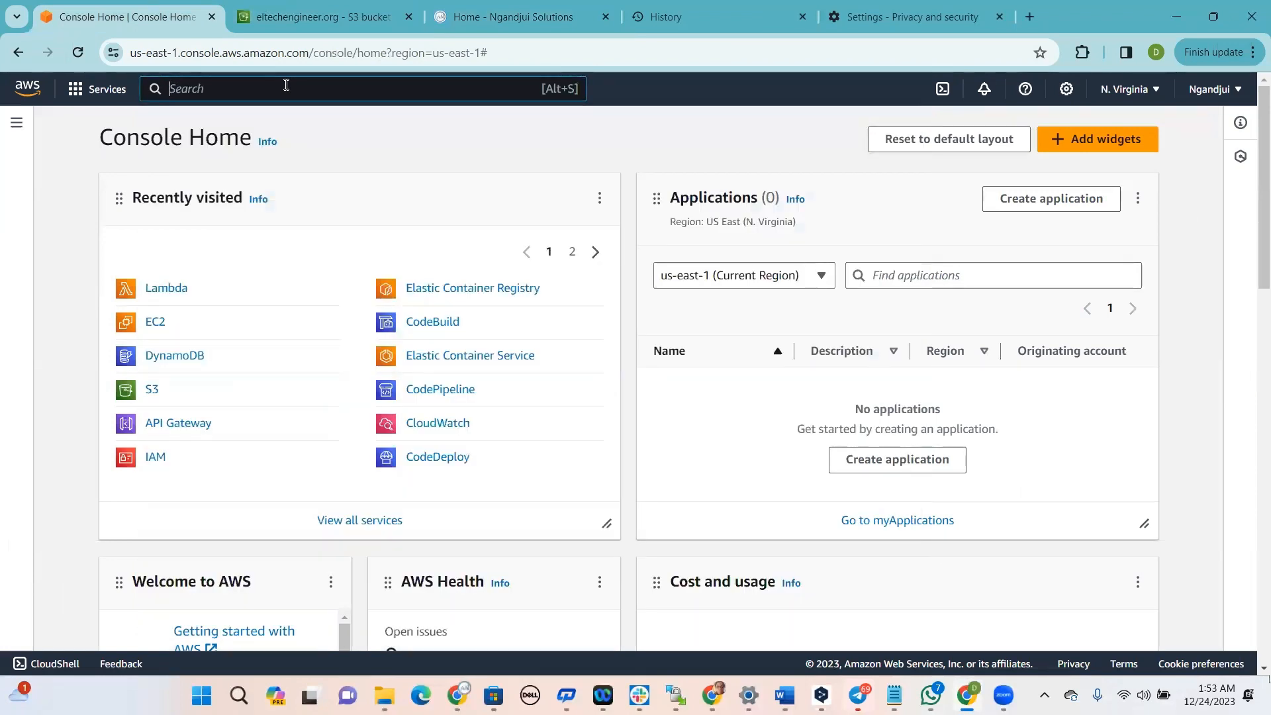
text(clou)
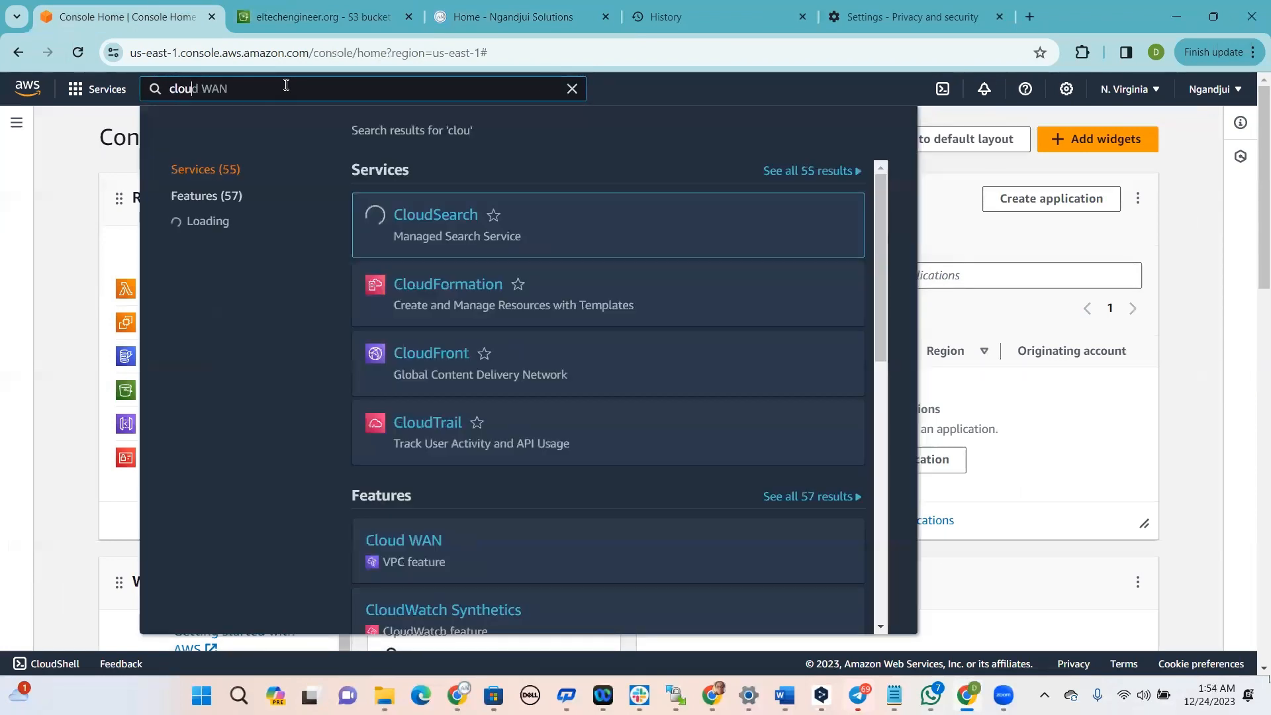
text(dfront)
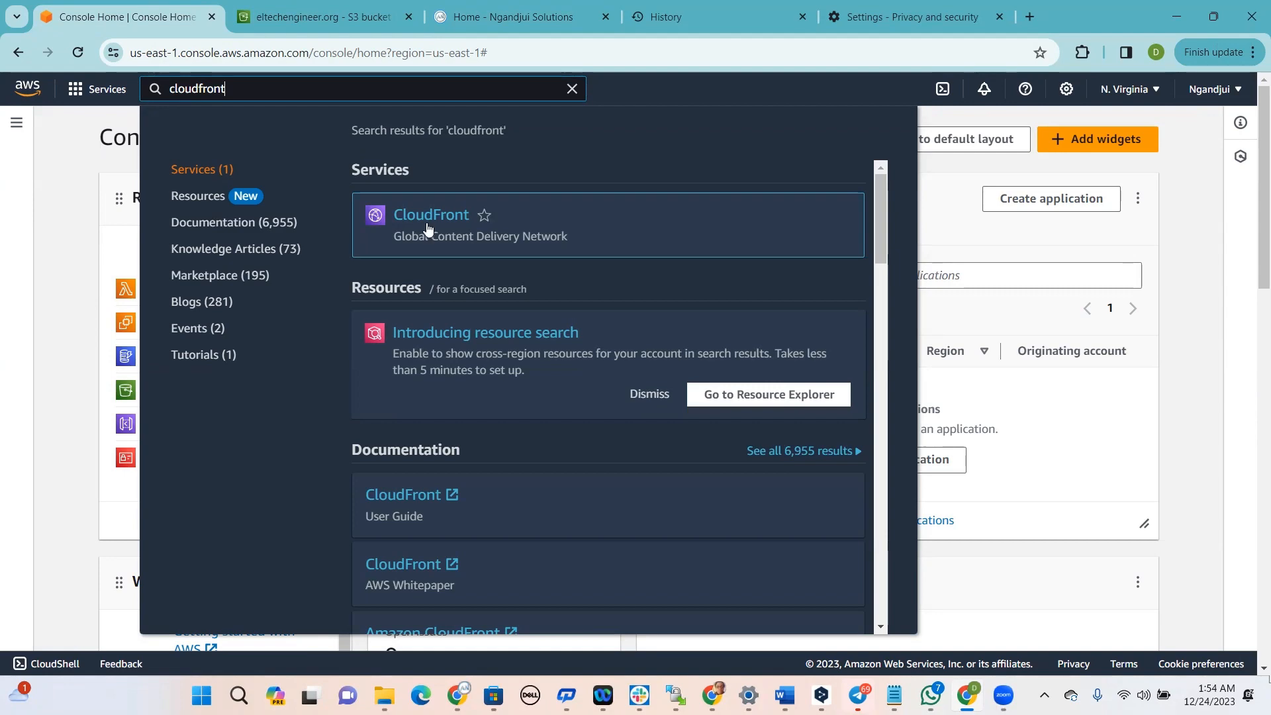
Open the CloudFront service in a new browser tab and switch to that tab
right_click(424, 215)
click(490, 232)
key(ctrl+Tab)
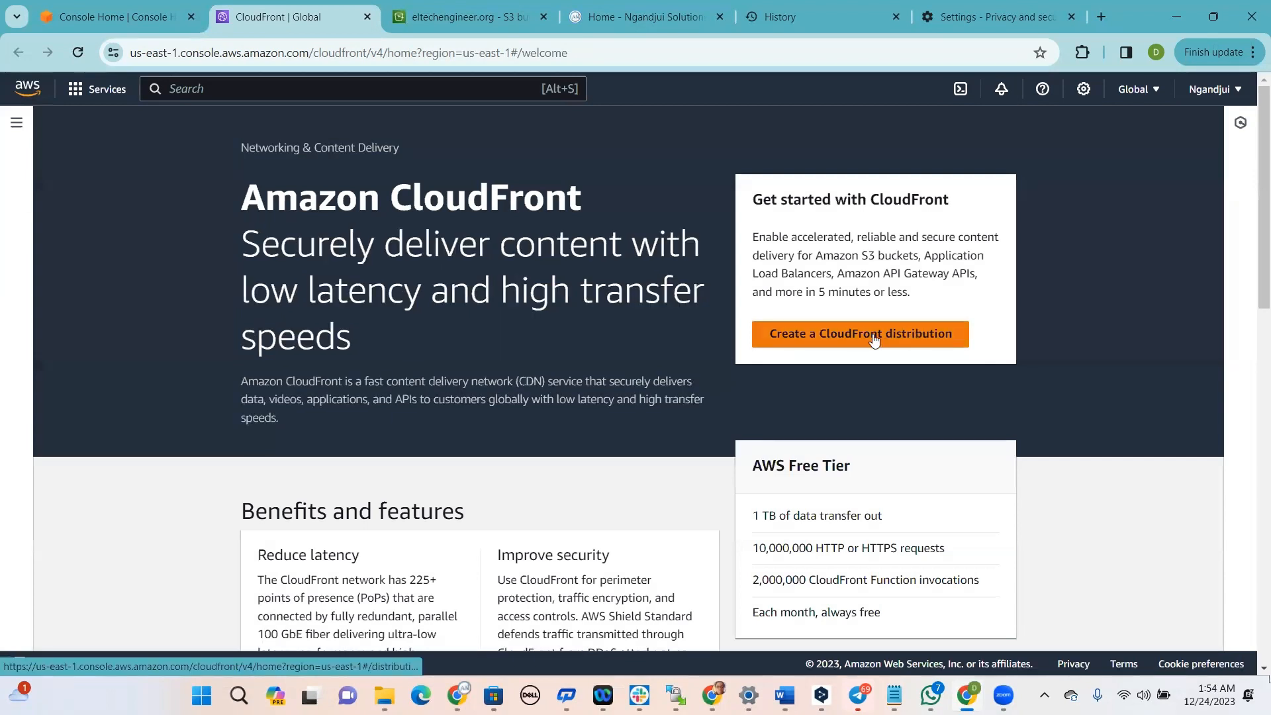
Start a new CloudFront distribution and set its origin domain to the eltechengineer.org S3 bucket's website endpoint
click(873, 336)
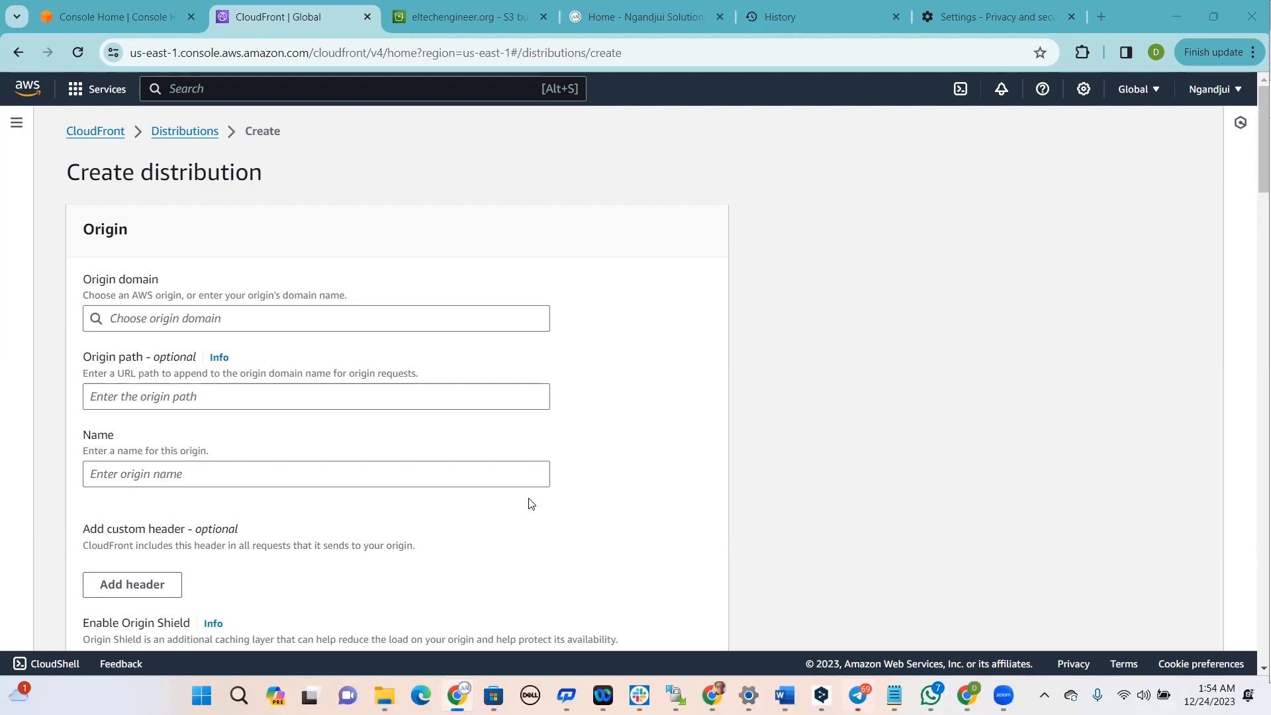
click(245, 318)
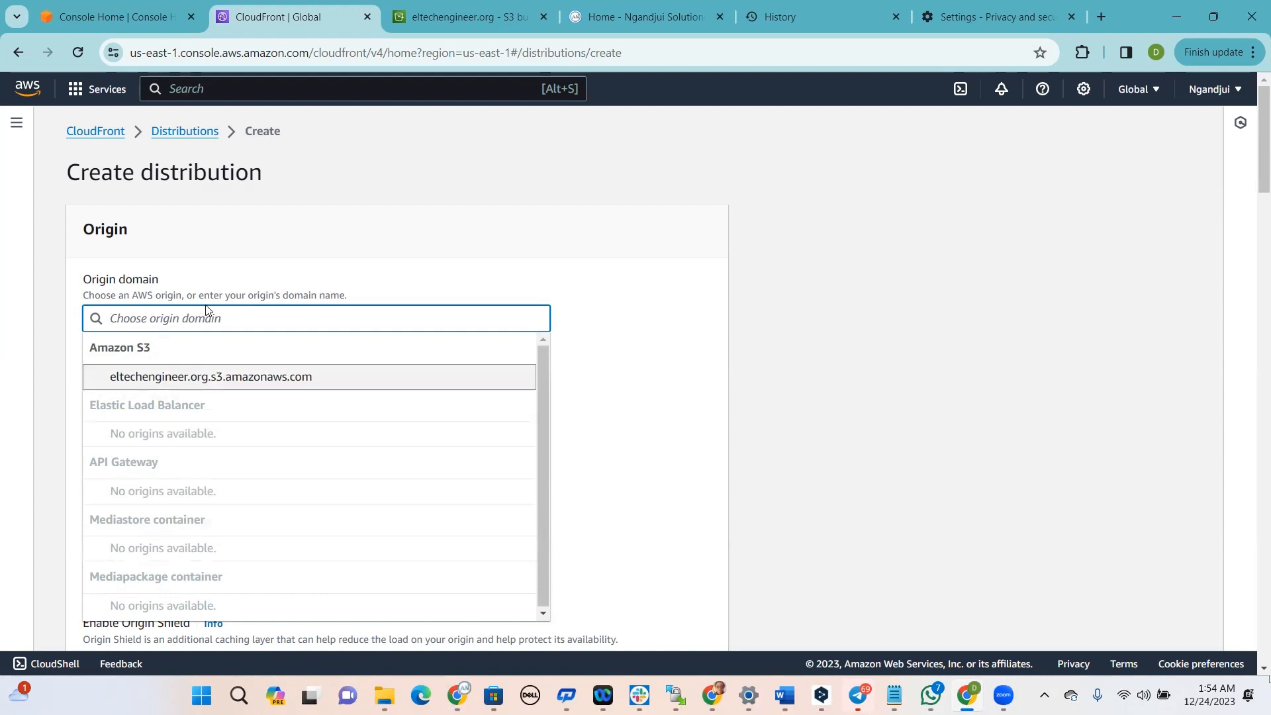
click(207, 375)
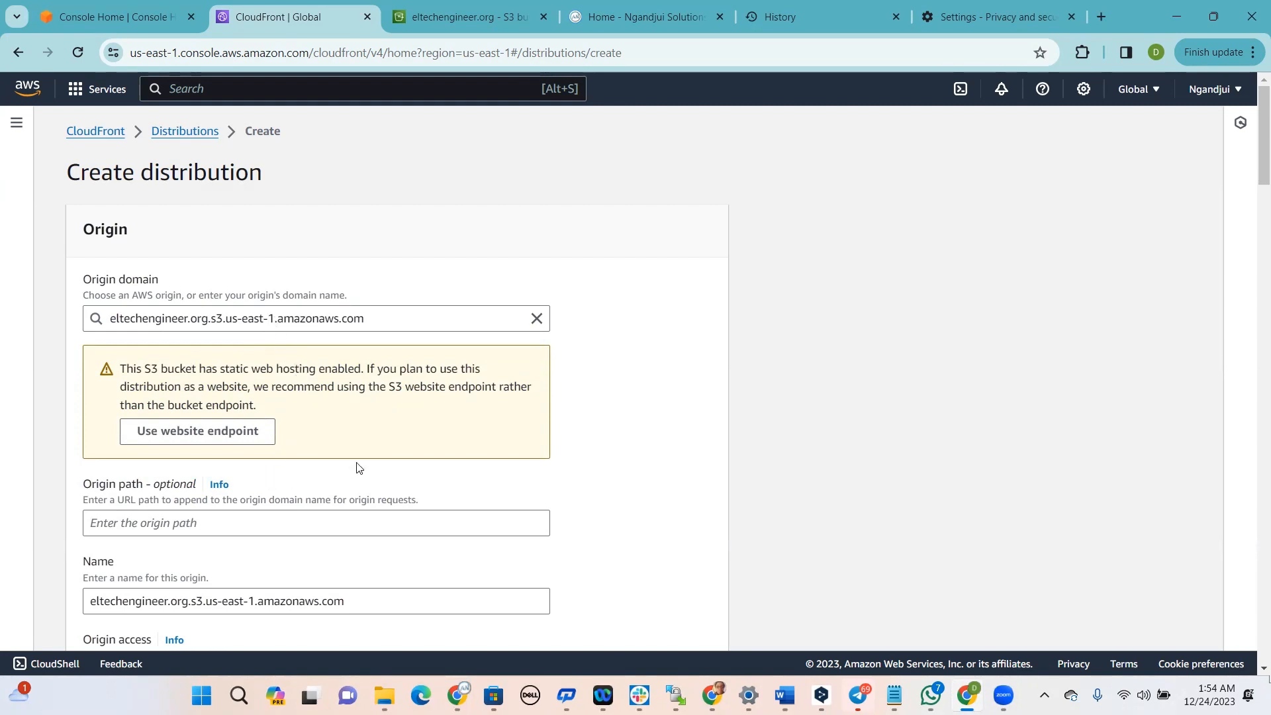
click(231, 431)
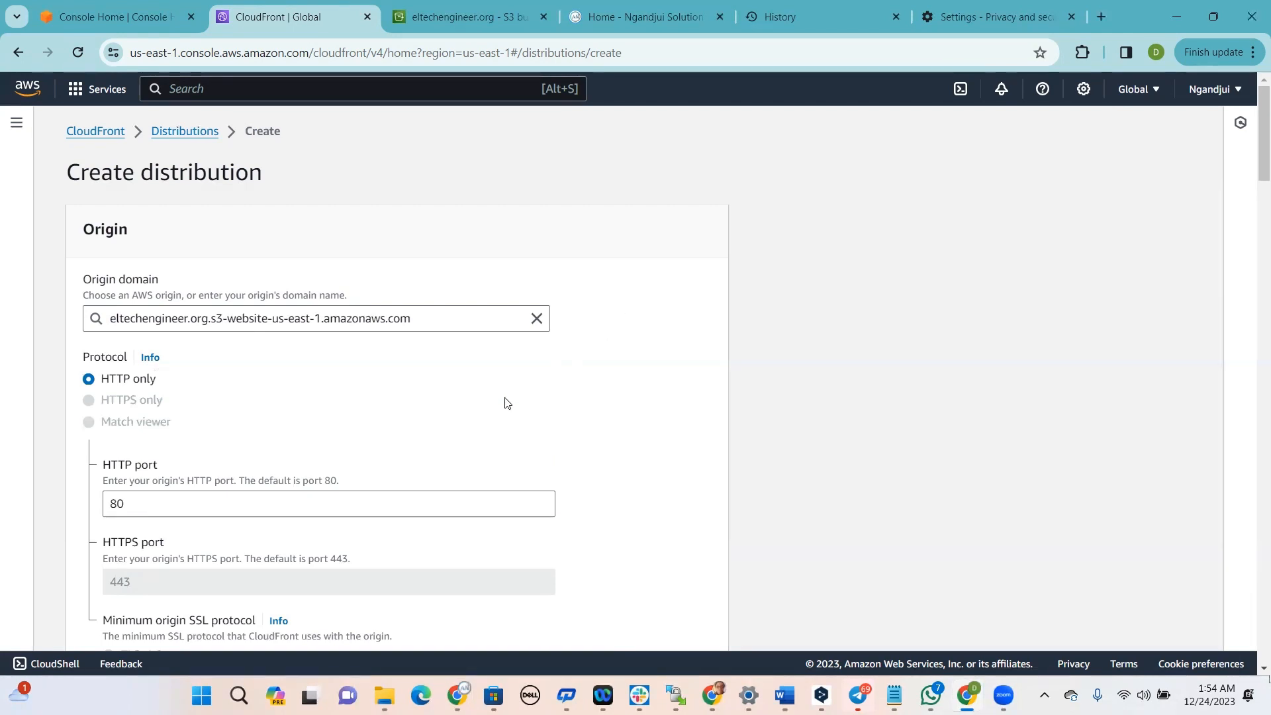
Review the distribution's origin settings, including protocol, ports, origin path, name, custom header and Origin Shield
scroll(481, 429, down, 1)
scroll(481, 428, down, 3)
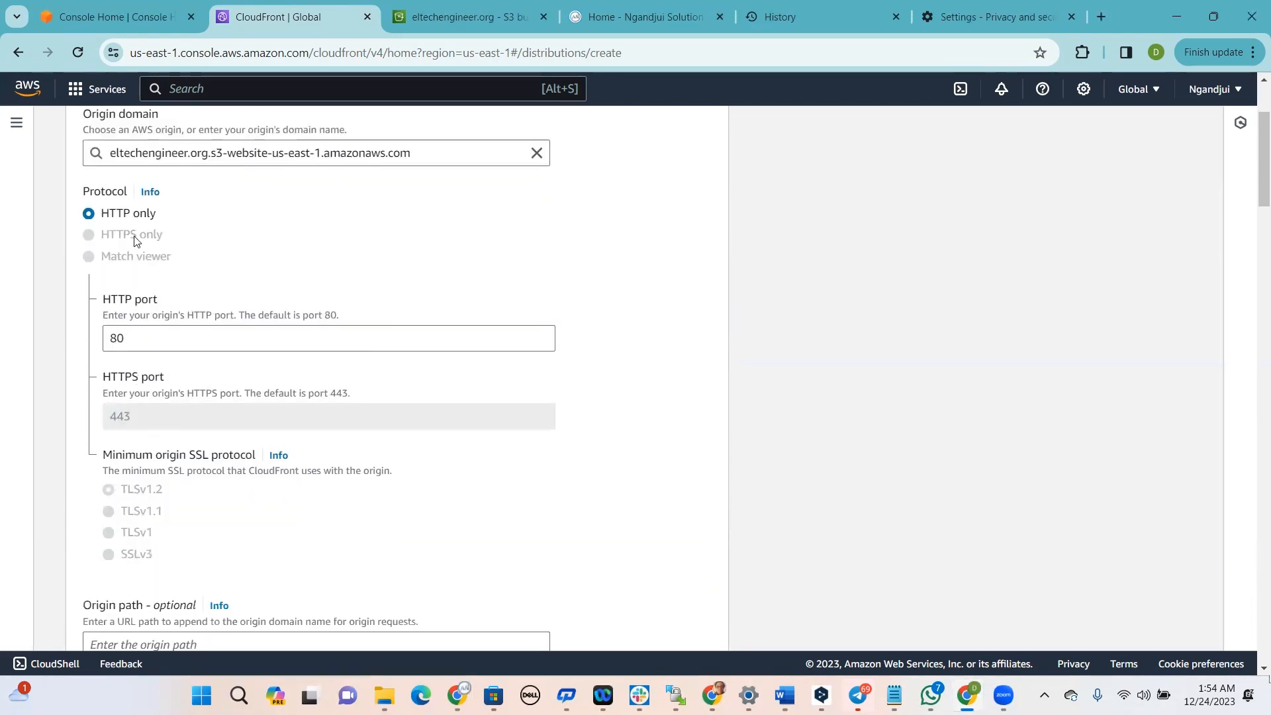
scroll(198, 420, up, 1)
scroll(225, 430, down, 1)
scroll(360, 442, down, 1)
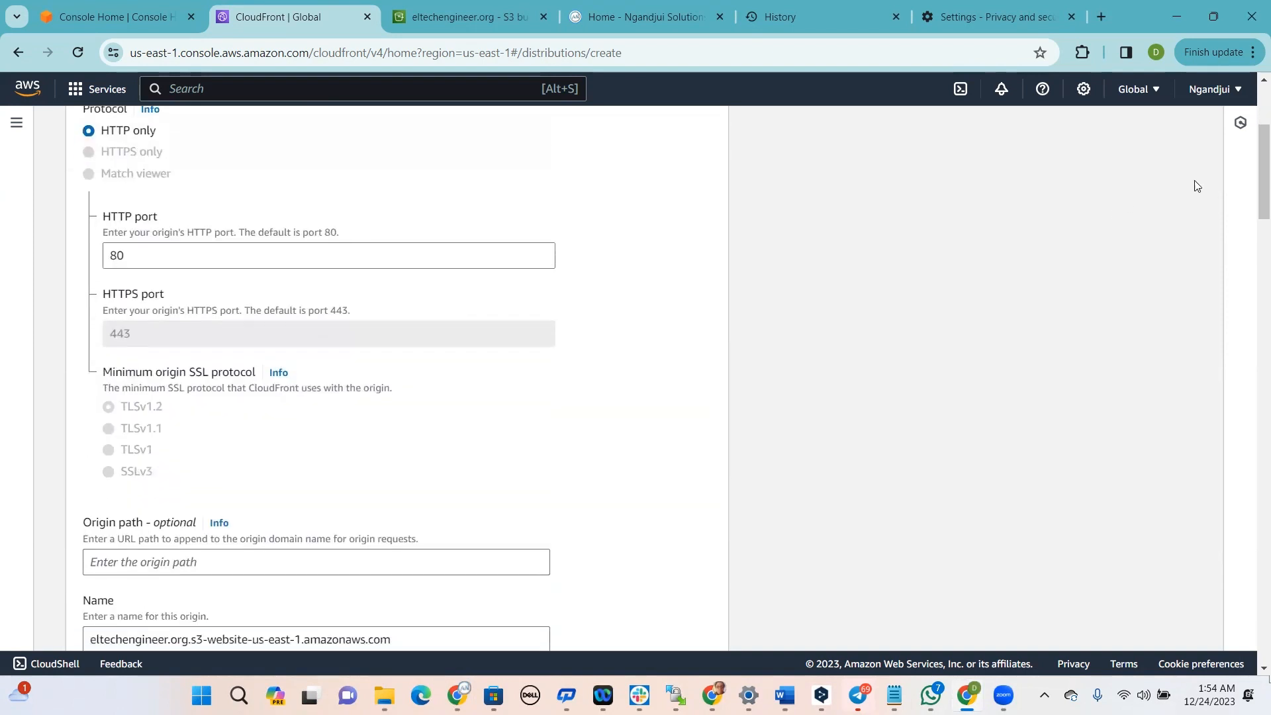
drag(1251, 165, 1251, 189)
scroll(397, 377, down, 1)
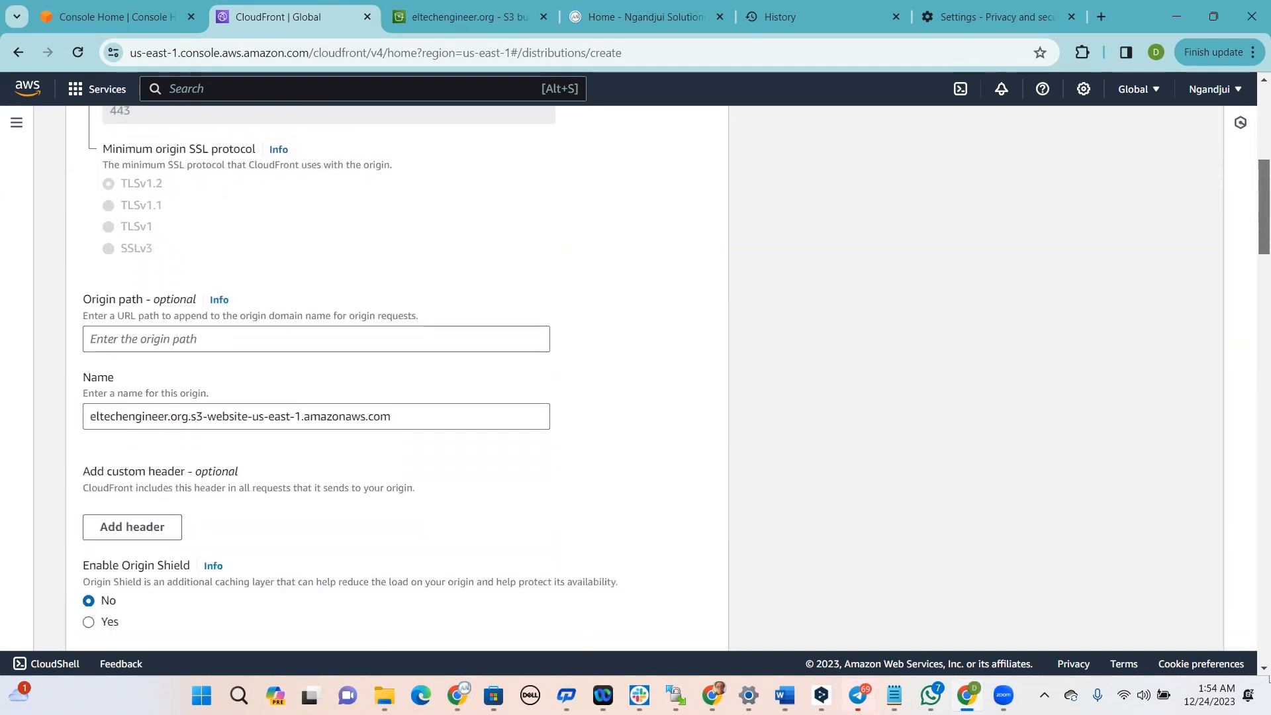
scroll(397, 378, down, 1)
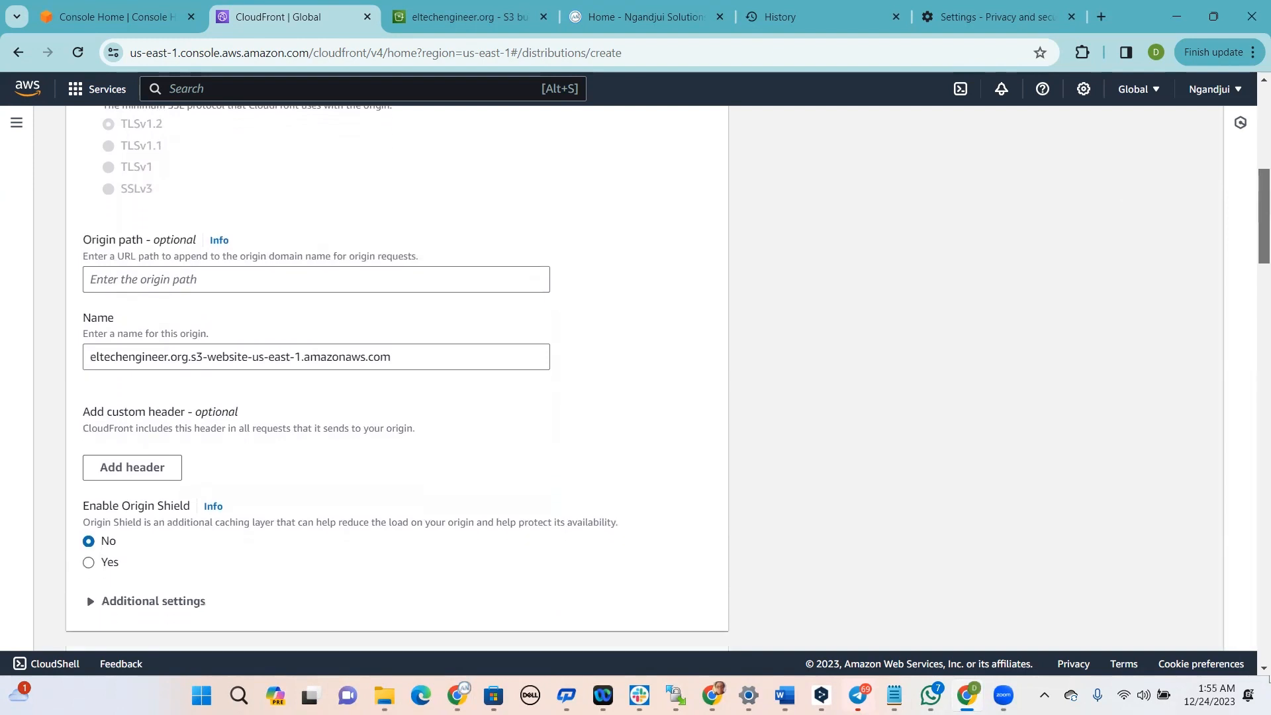
scroll(397, 378, down, 1)
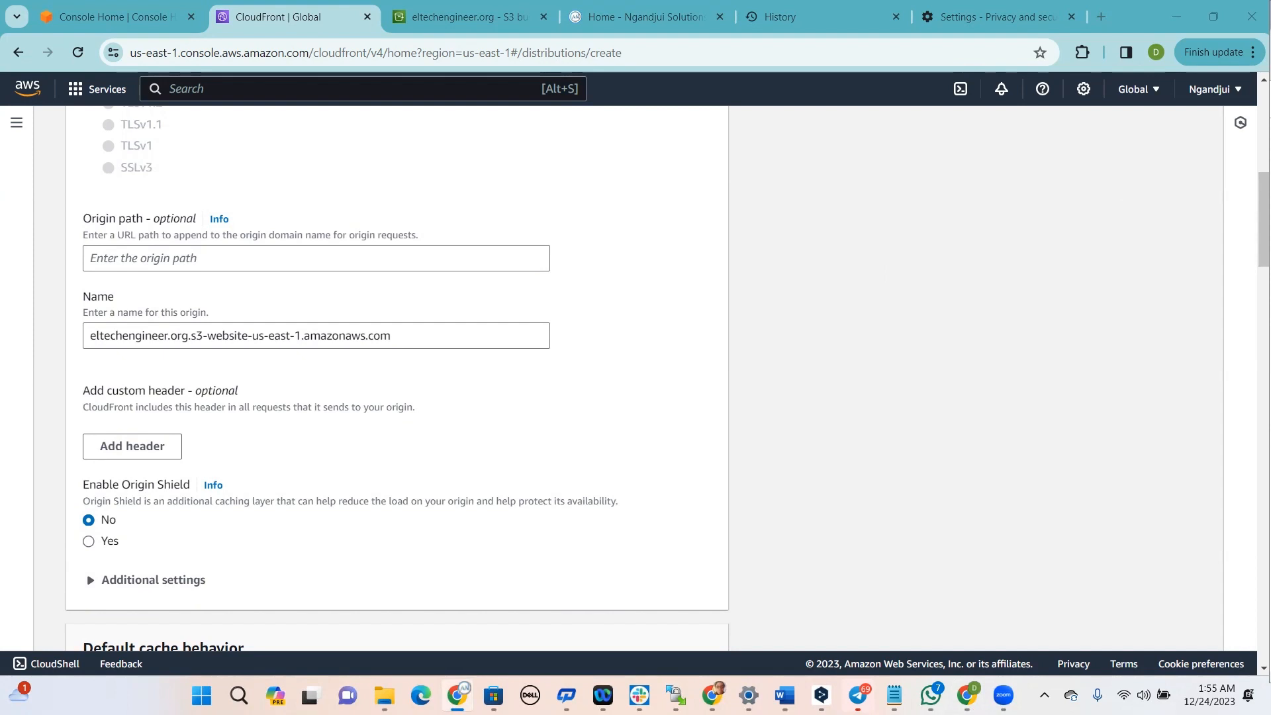
scroll(105, 519, down, 1)
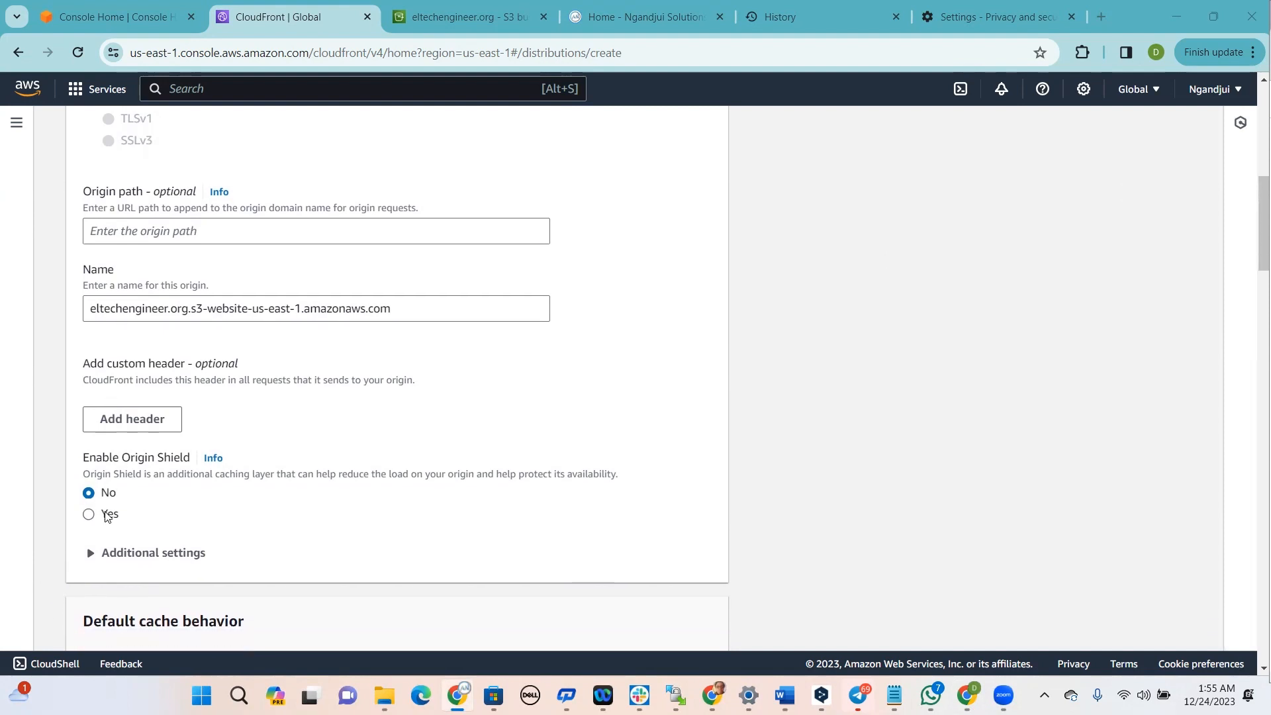
scroll(106, 518, down, 2)
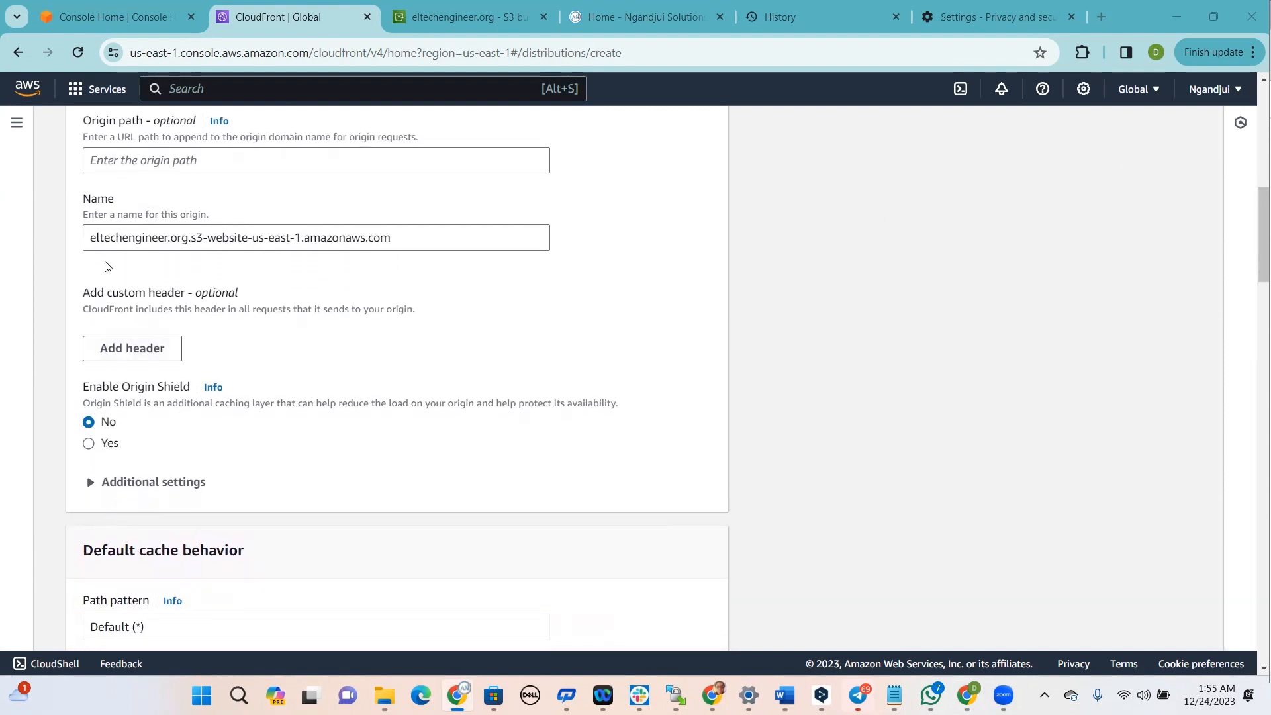
scroll(351, 225, down, 1)
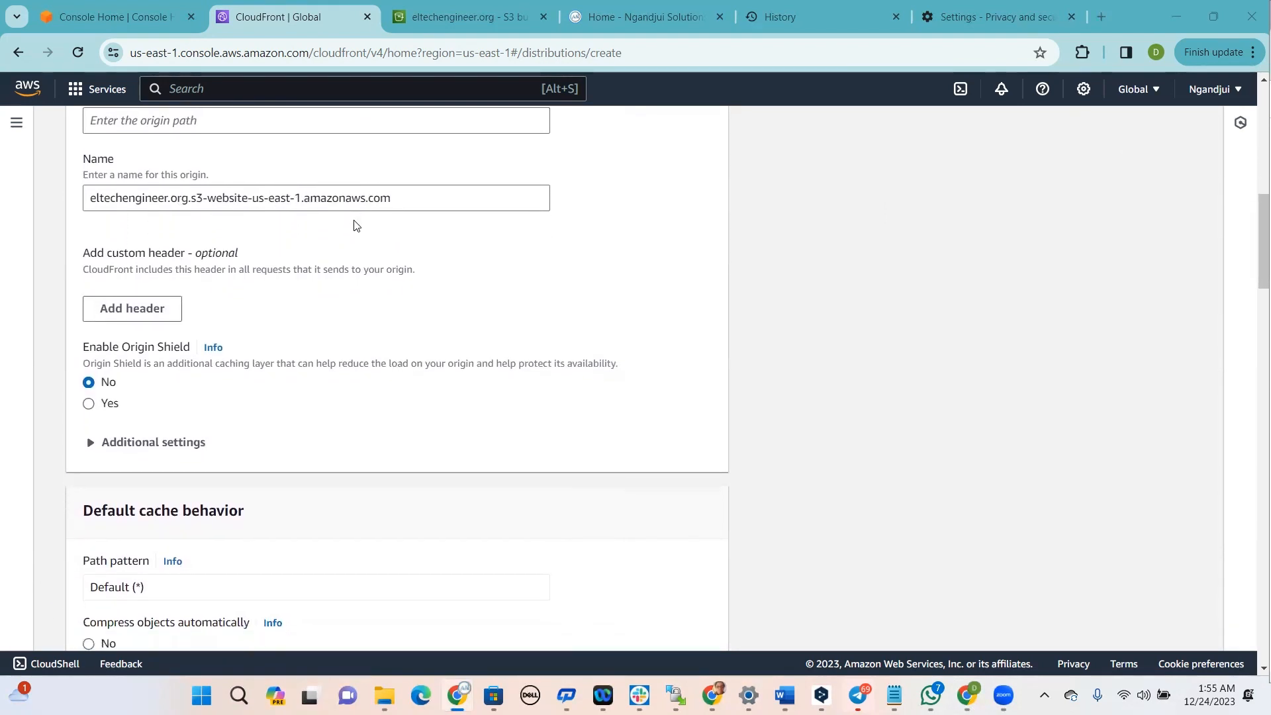
scroll(360, 227, down, 1)
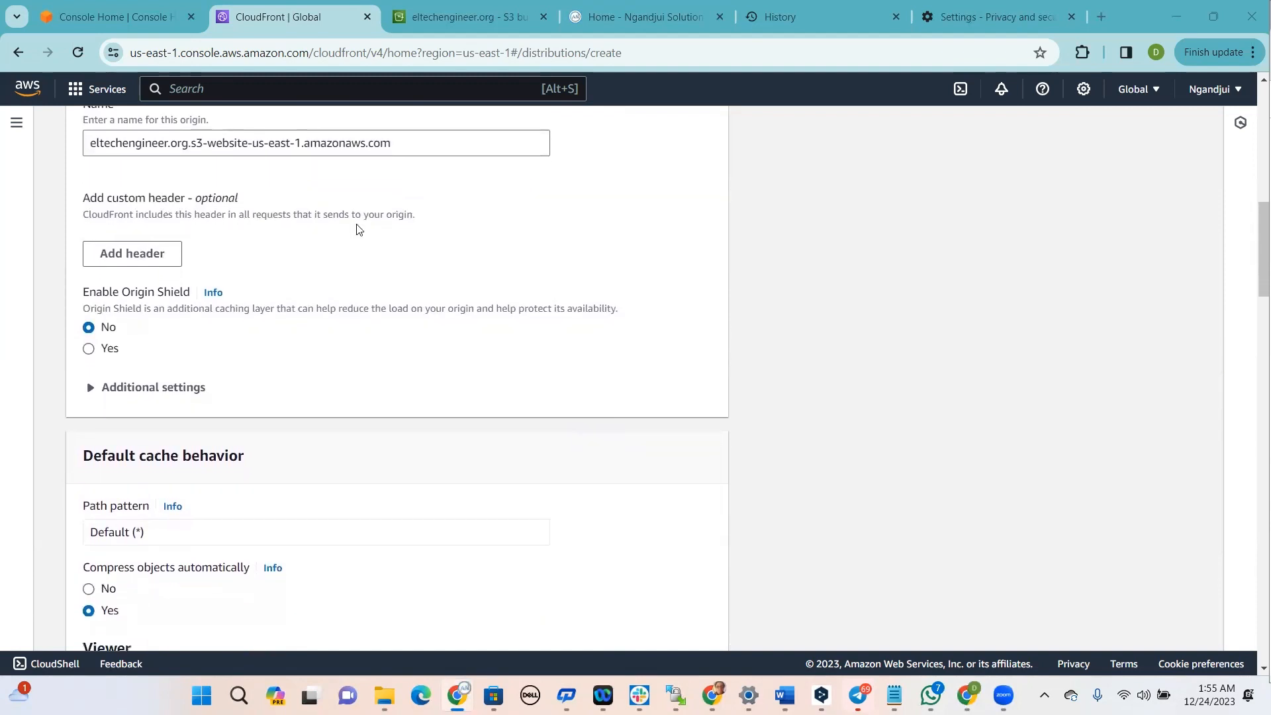
scroll(357, 232, down, 1)
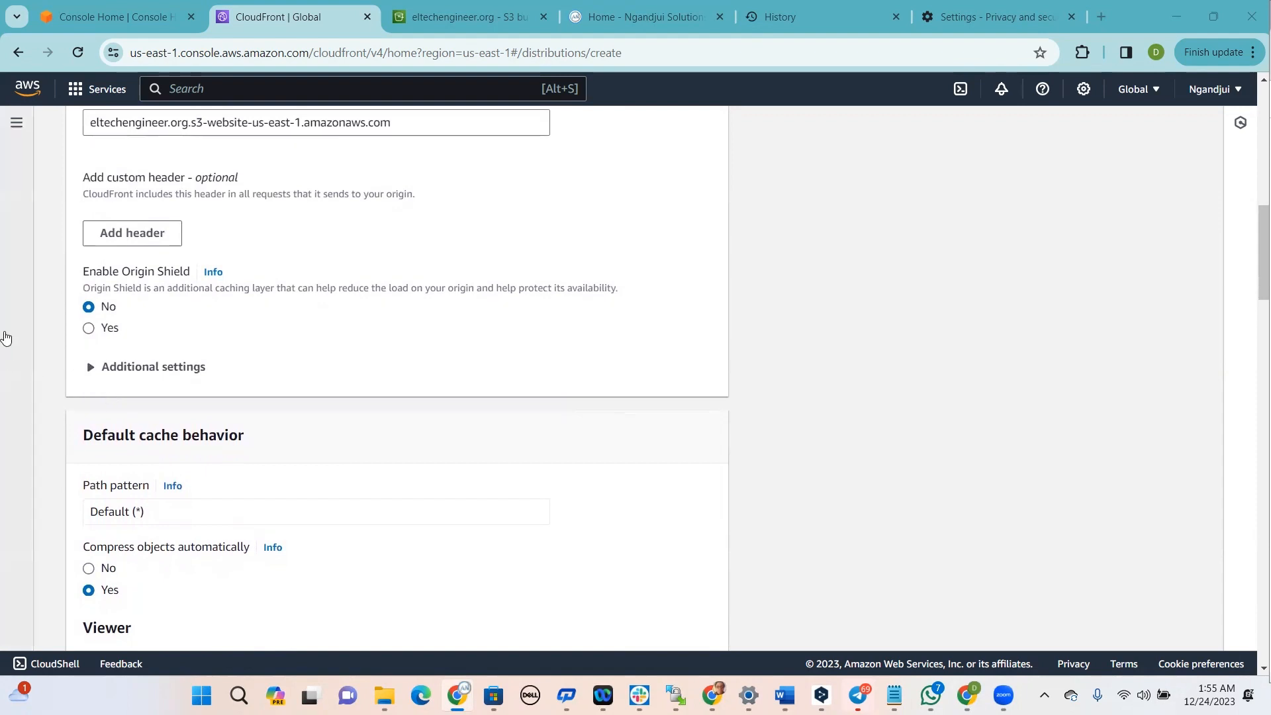
scroll(109, 324, down, 1)
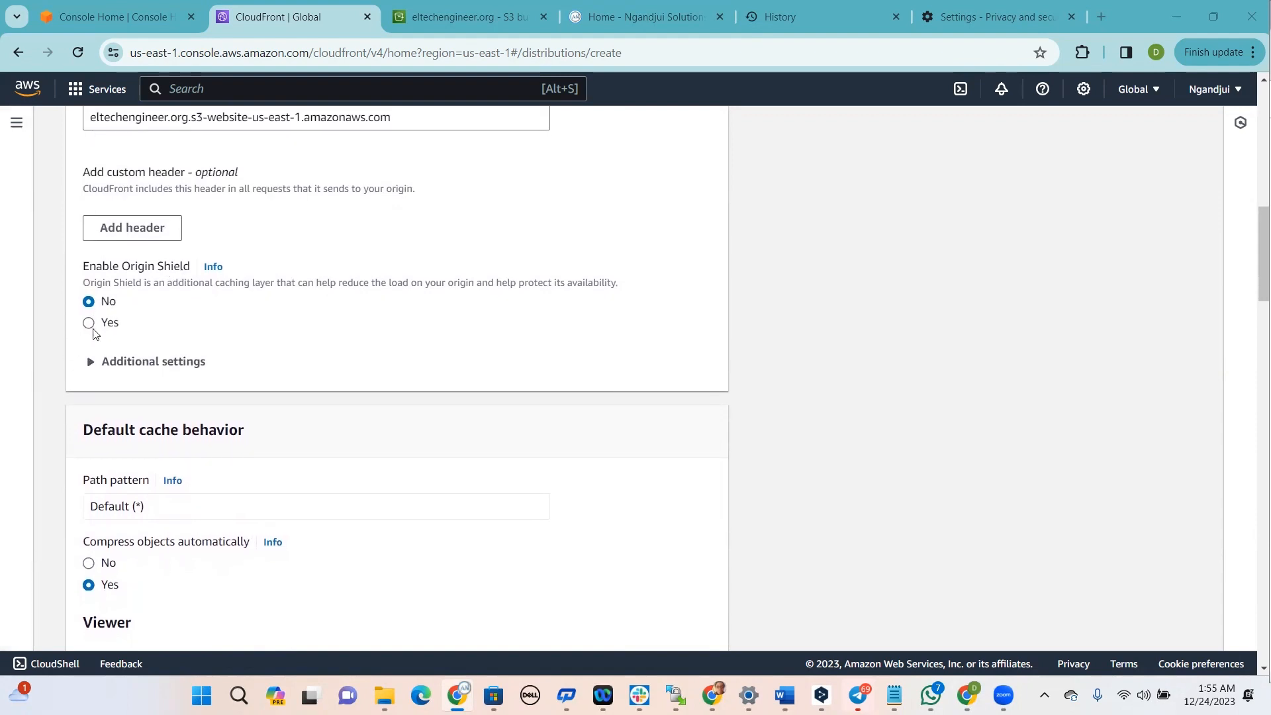
Set the default cache behavior's viewer protocol policy to Redirect HTTP to HTTPS
scroll(113, 326, down, 3)
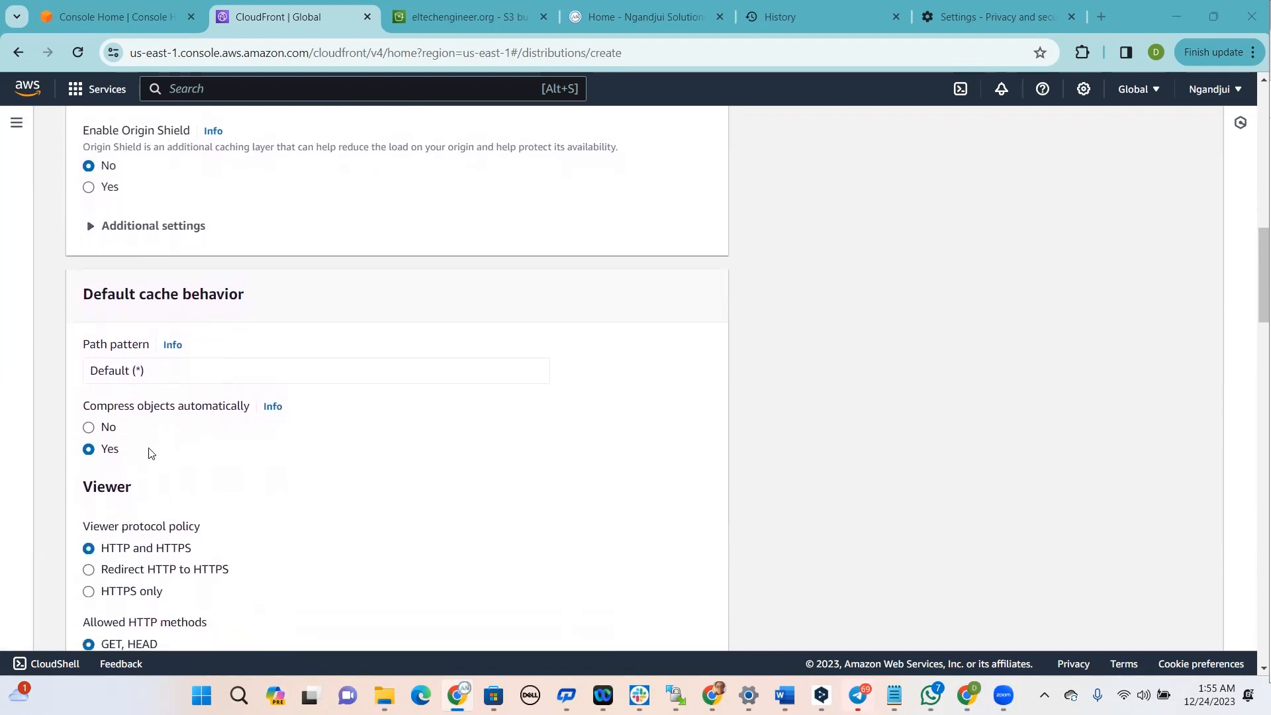
scroll(152, 473, down, 3)
scroll(154, 491, down, 1)
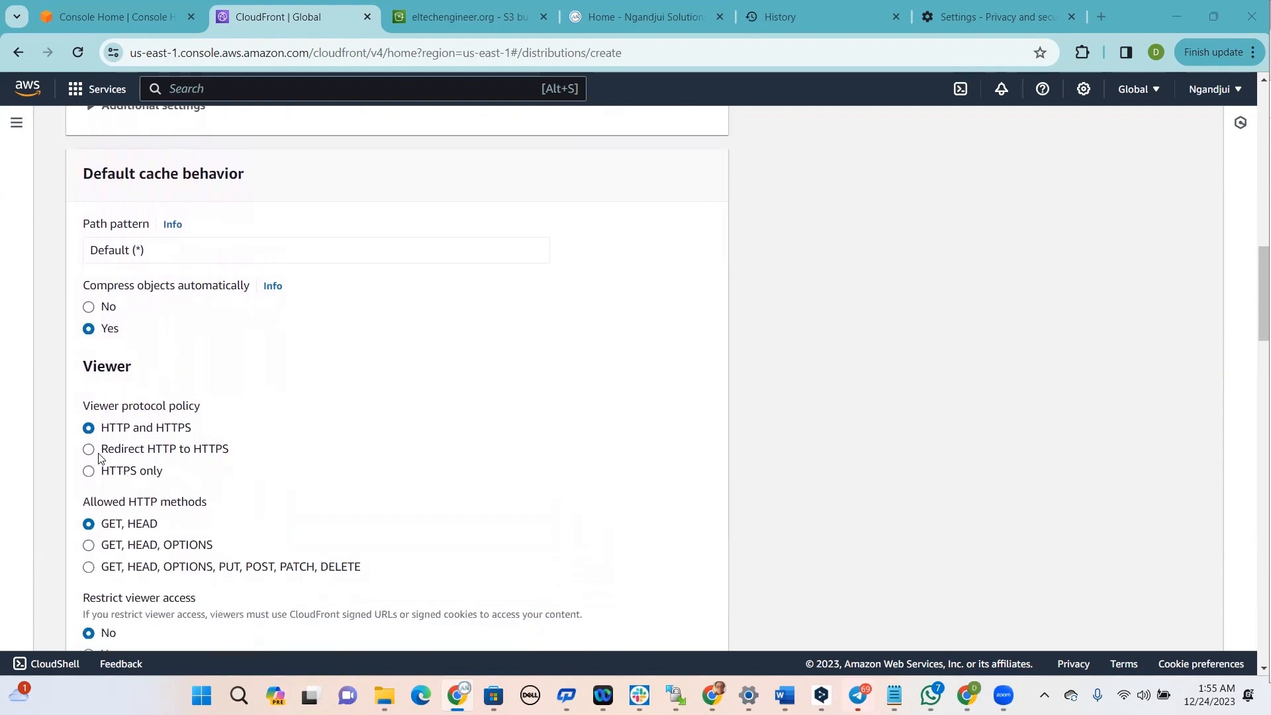
click(90, 451)
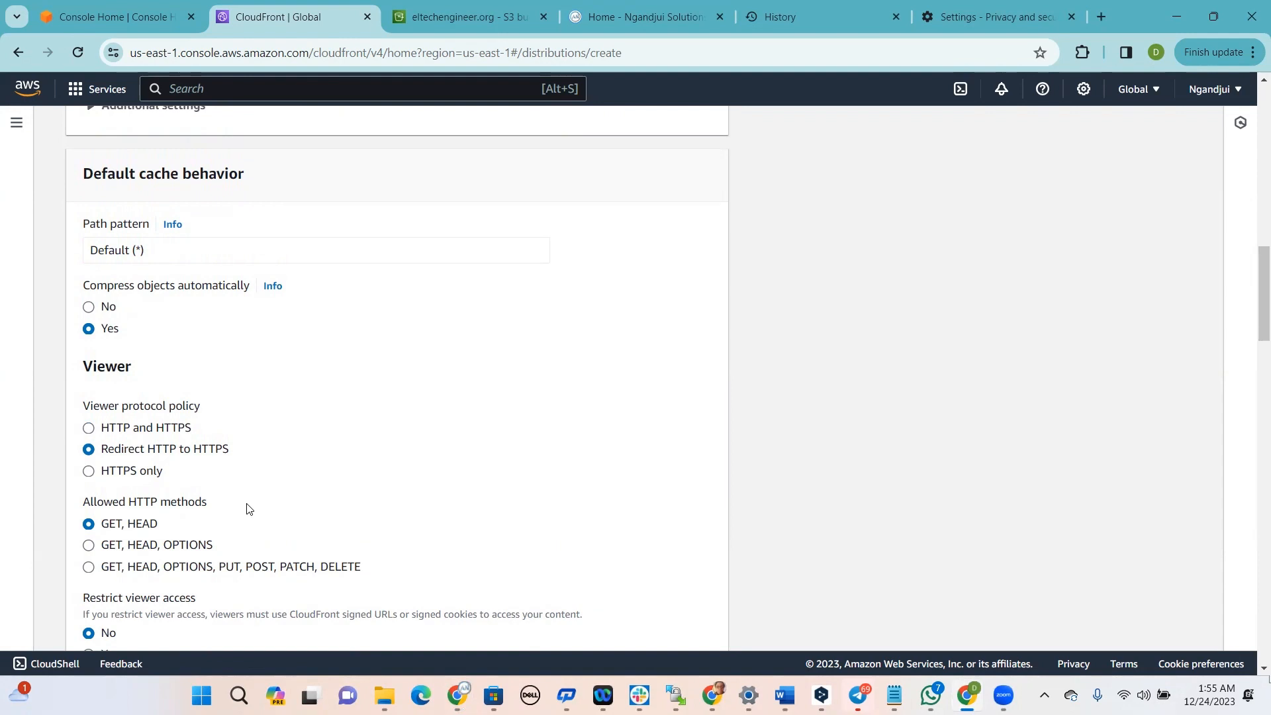
Review the allowed HTTP methods, viewer access restriction, cache policy, origin request policy and response headers policy
scroll(229, 512, down, 1)
scroll(113, 501, down, 3)
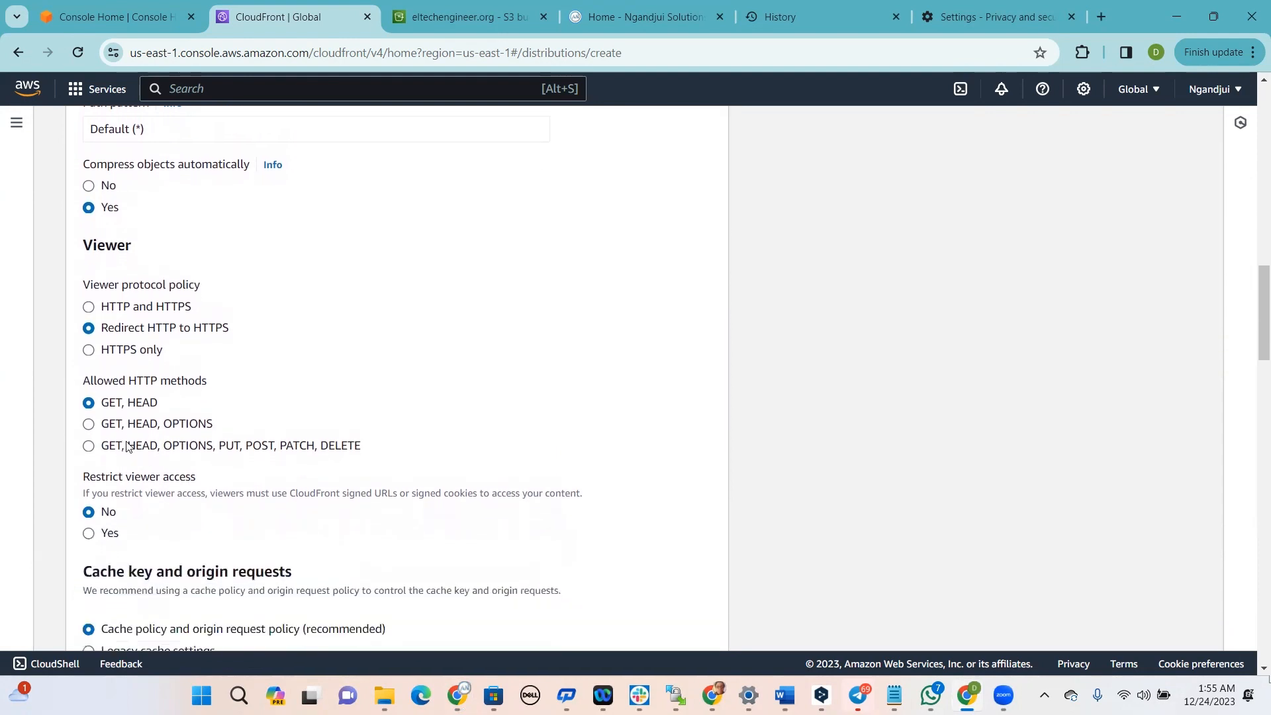
scroll(168, 458, down, 1)
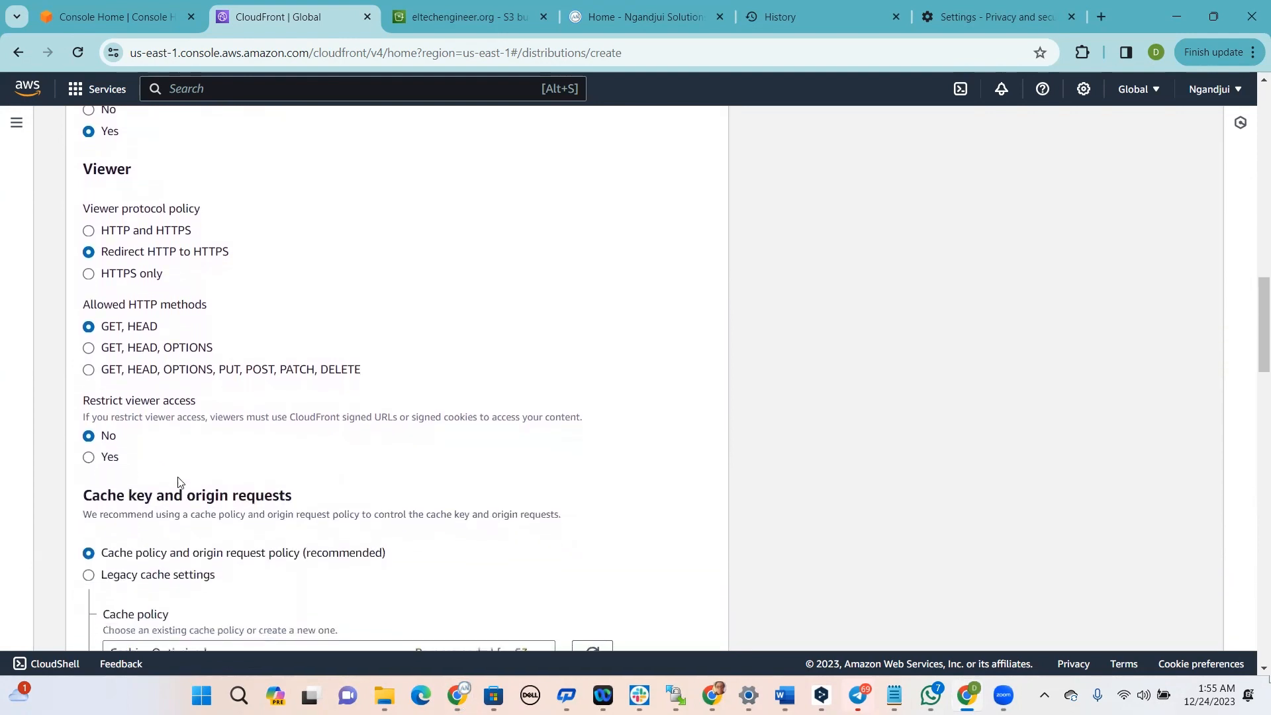
scroll(545, 531, down, 3)
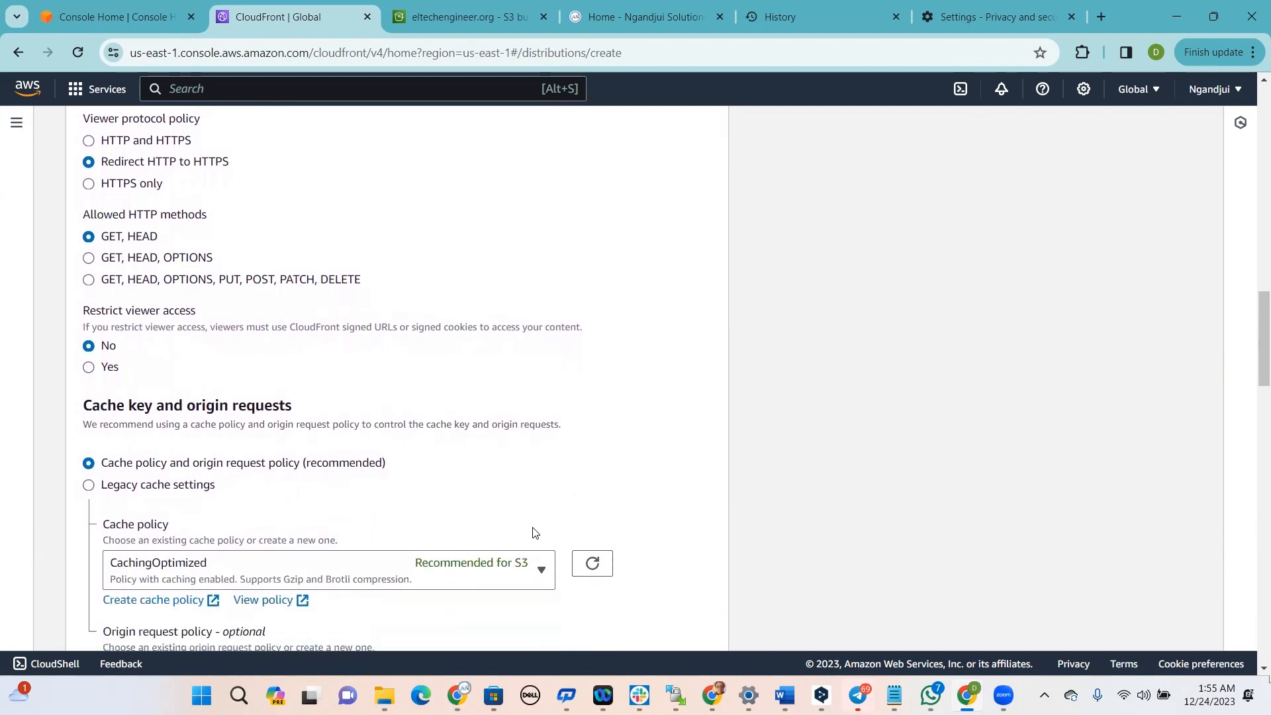
scroll(532, 531, down, 3)
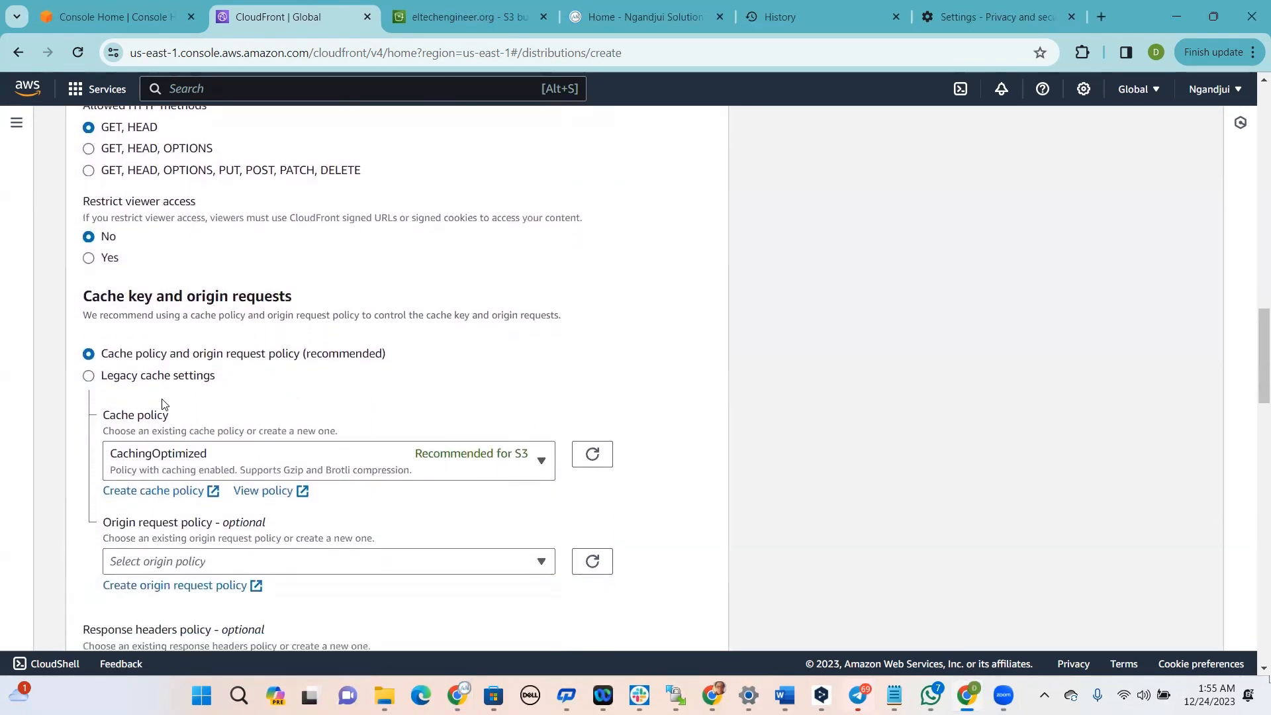
scroll(126, 367, down, 1)
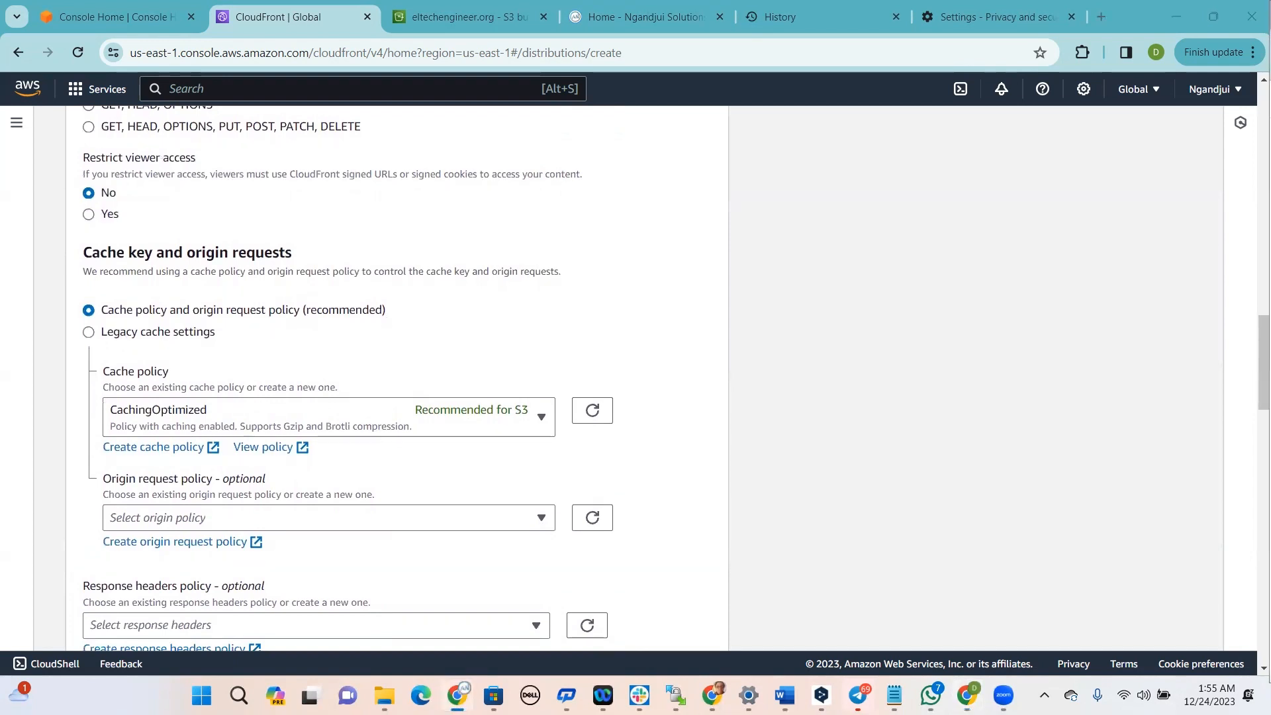
scroll(437, 473, down, 3)
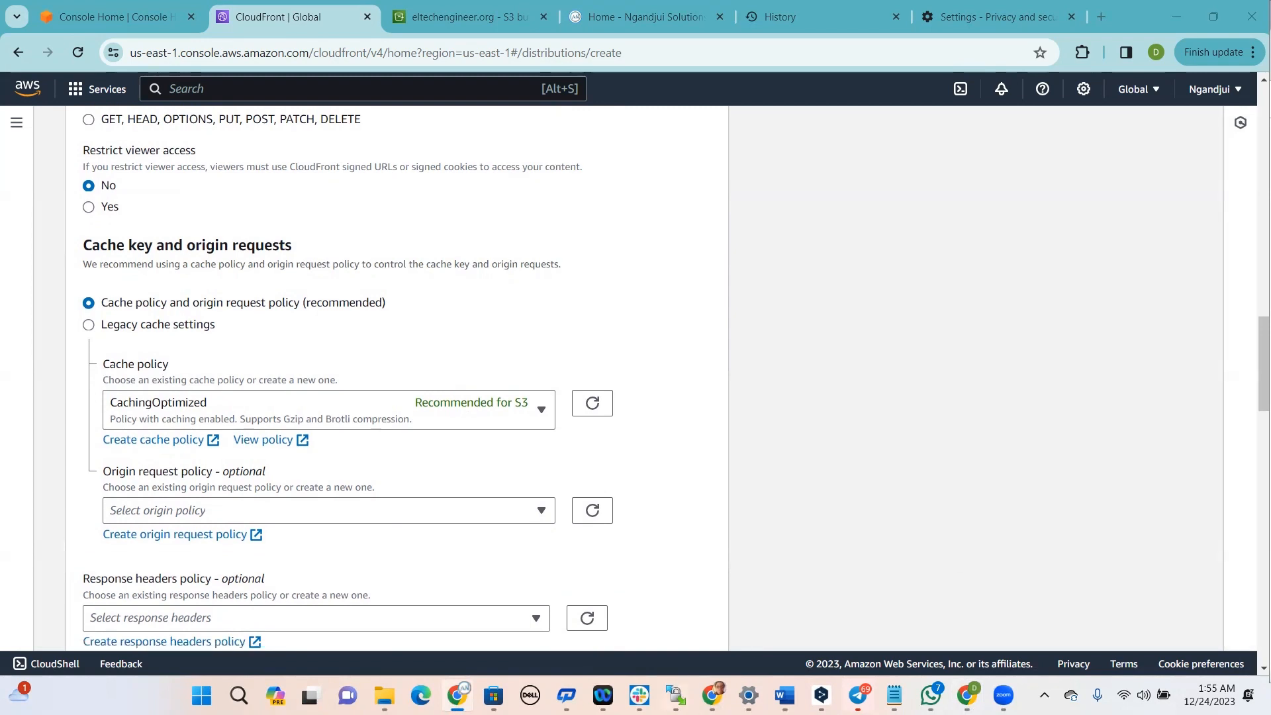
scroll(437, 472, down, 4)
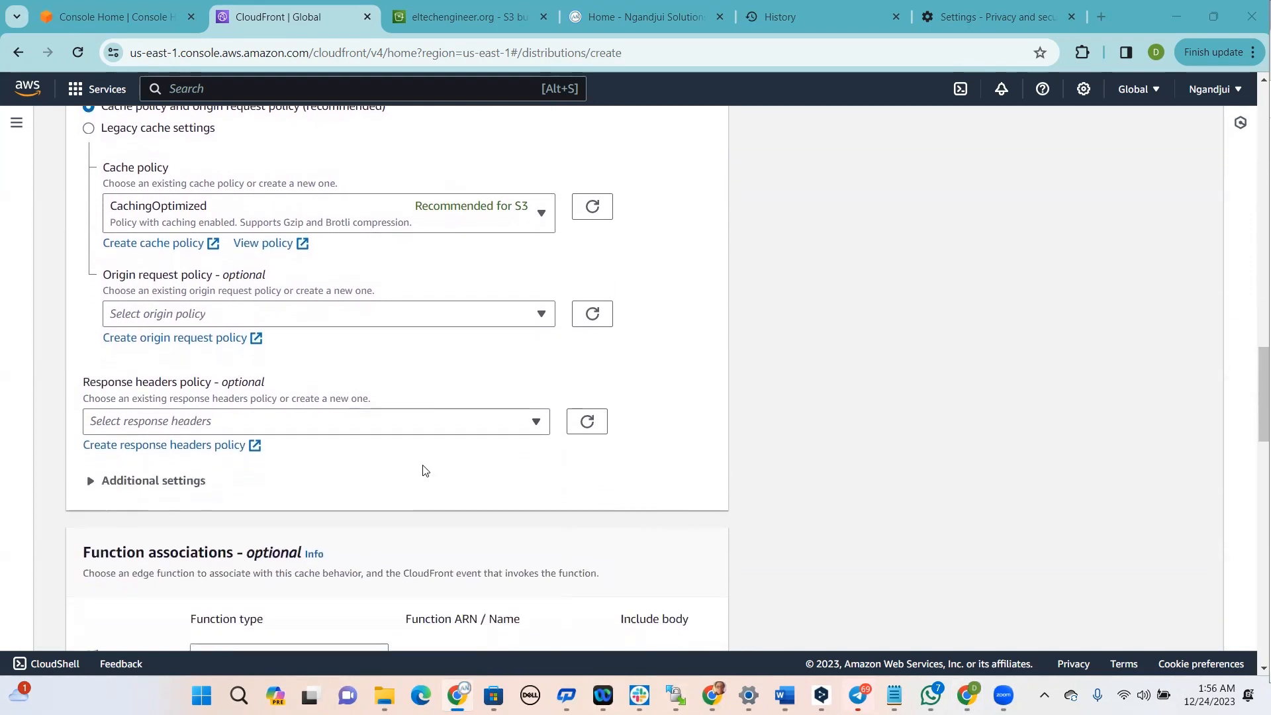
Set the Web Application Firewall option to Do not enable security protections after comparing it with the enabled option
scroll(422, 470, down, 4)
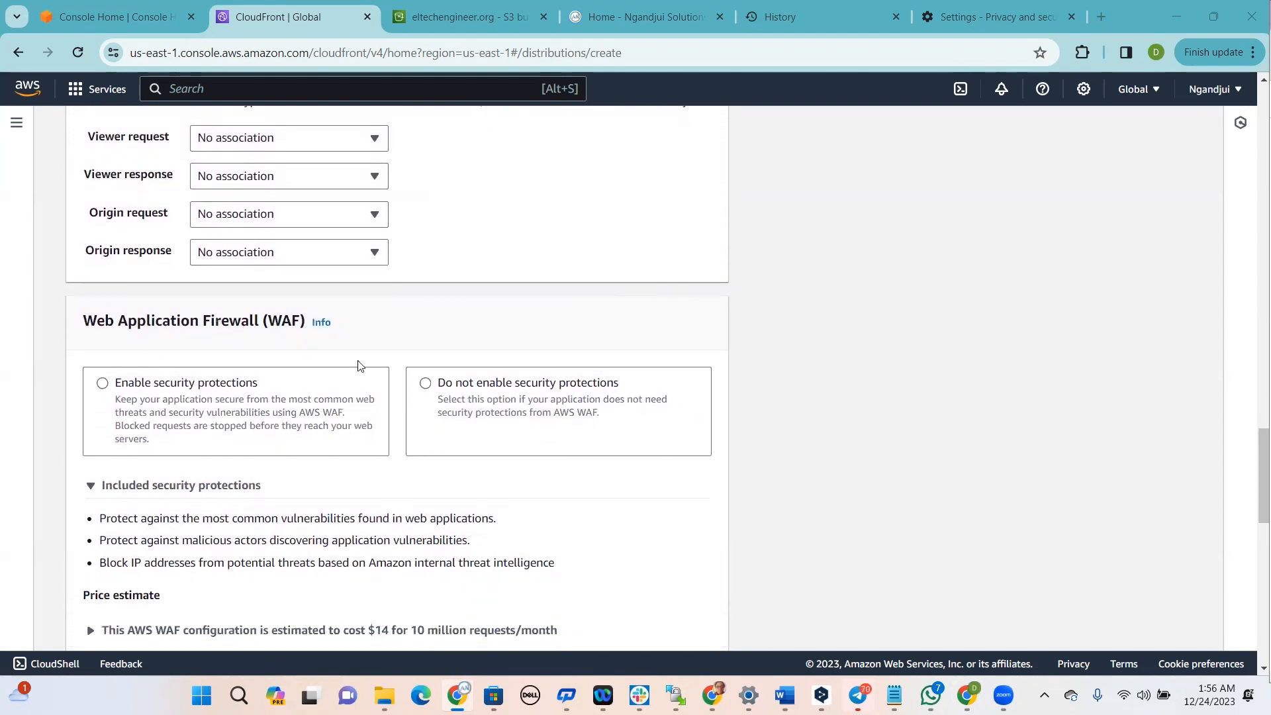
click(464, 393)
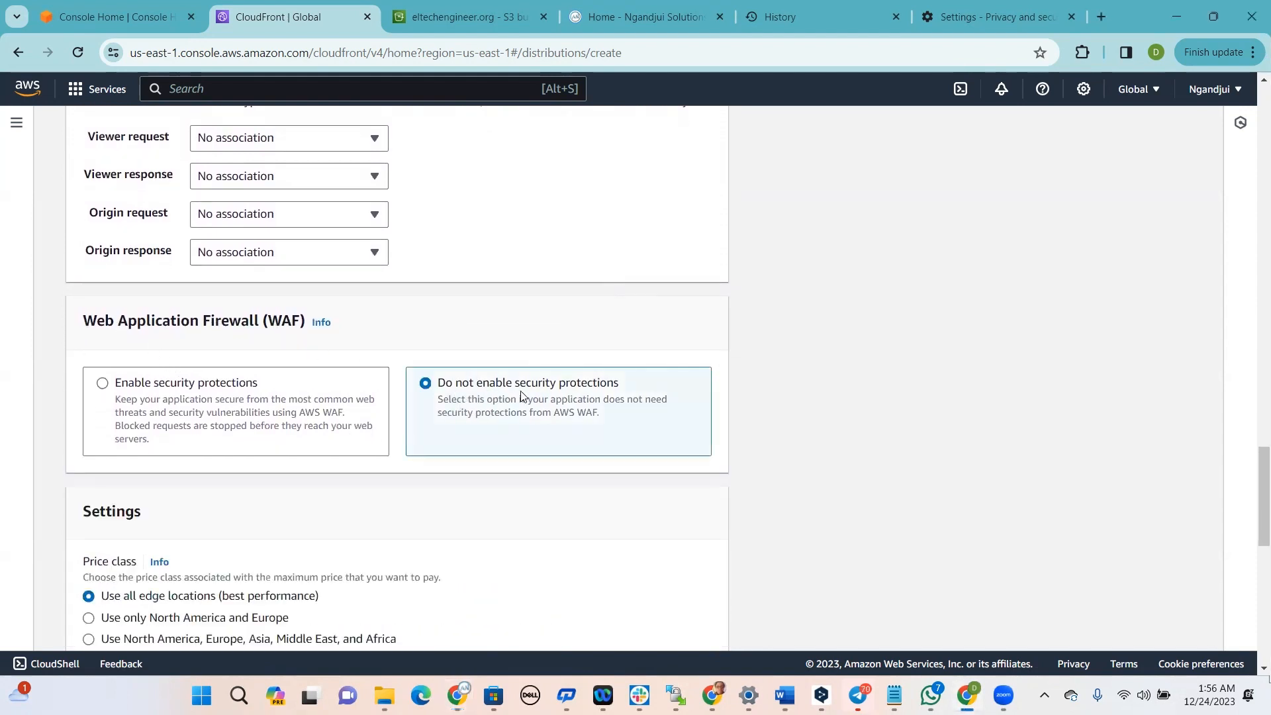
click(217, 401)
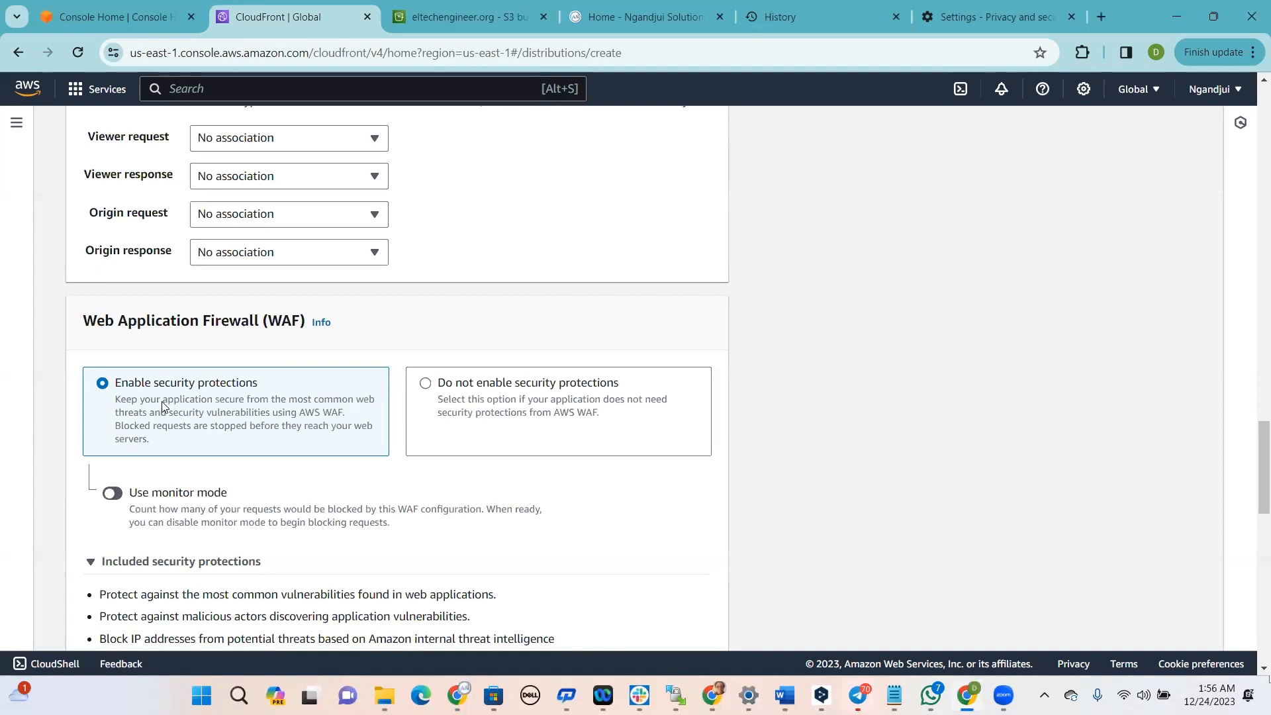
click(422, 409)
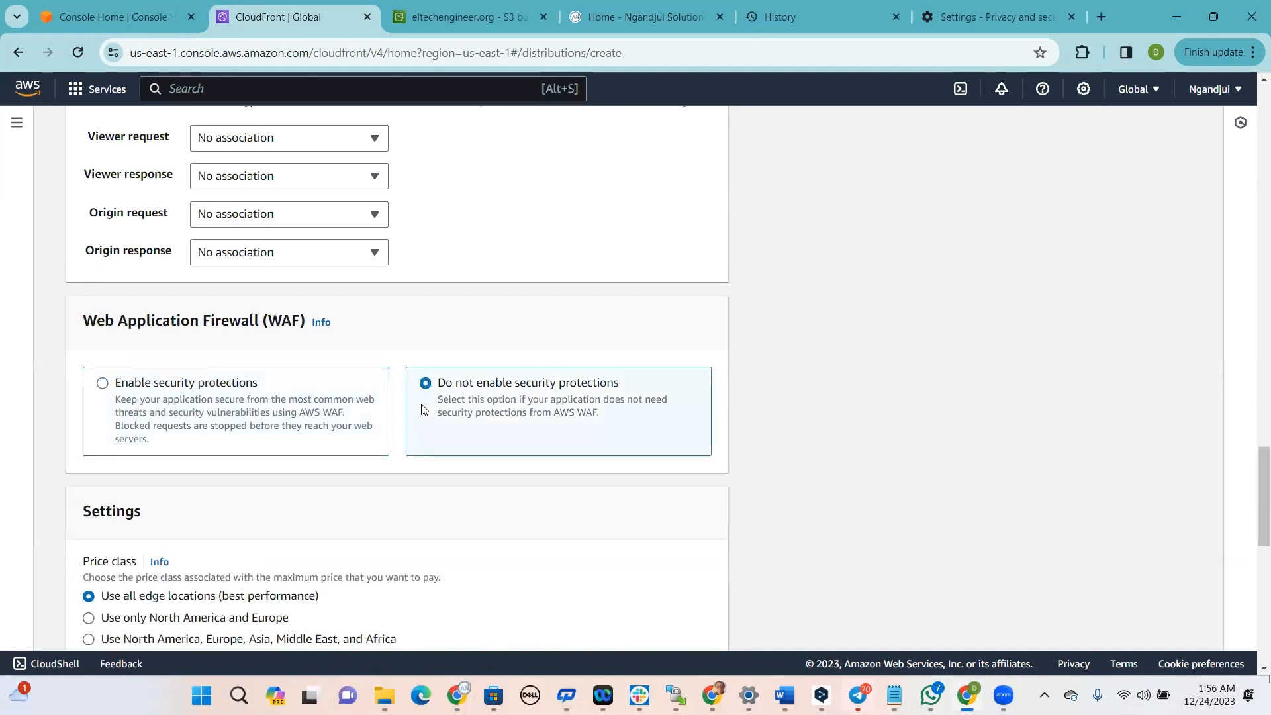
Check the custom SSL certificate choices and the Certificate Manager request page, ending back on the CloudFront distribution form
scroll(422, 434, down, 4)
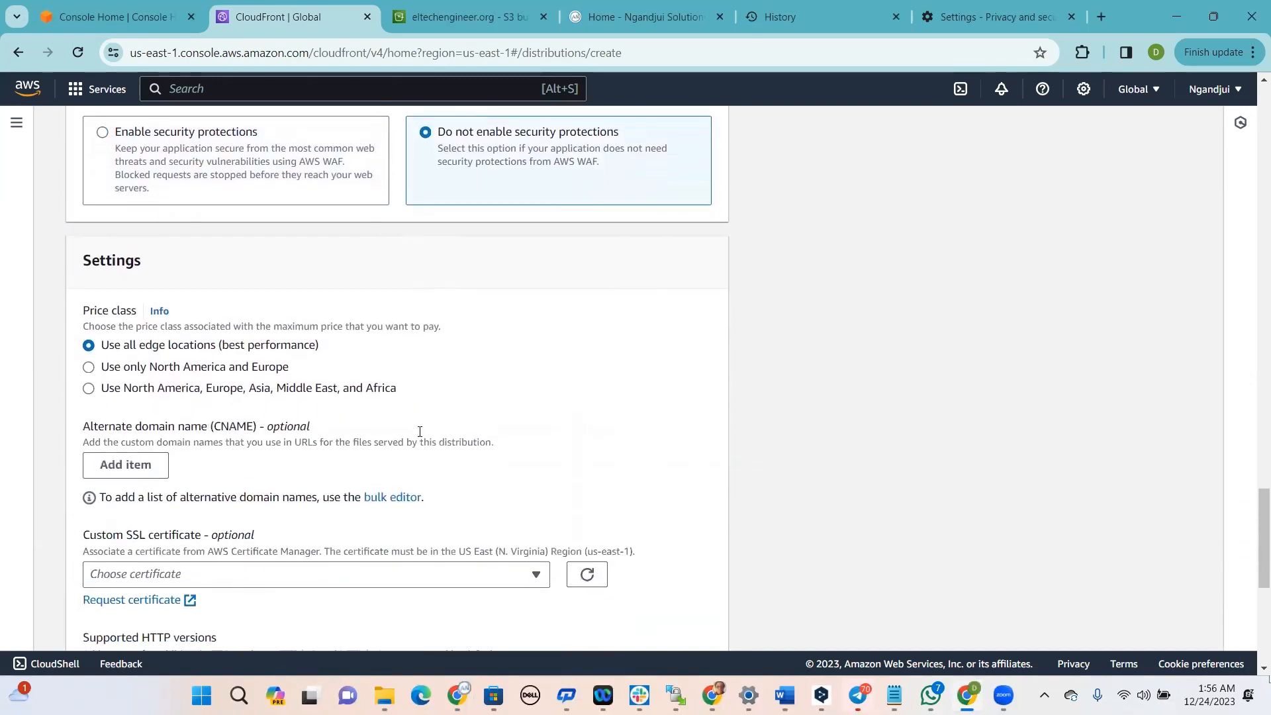
scroll(411, 430, down, 2)
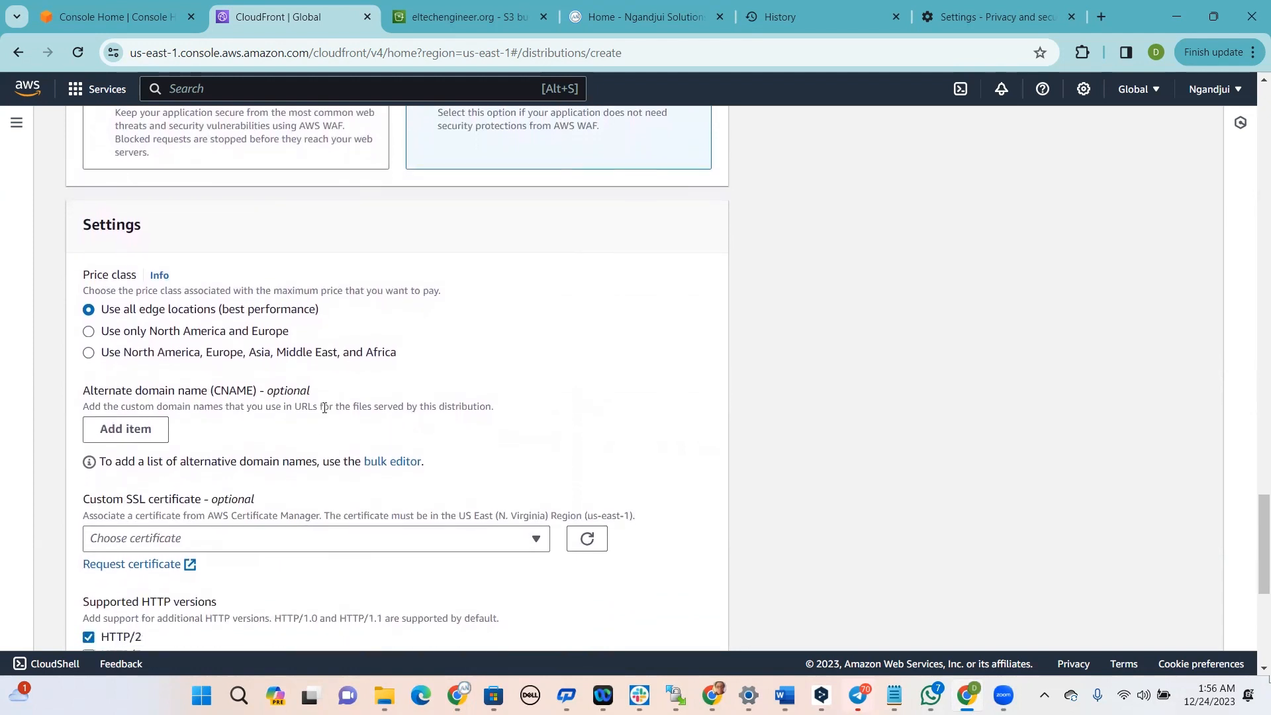
scroll(301, 472, down, 1)
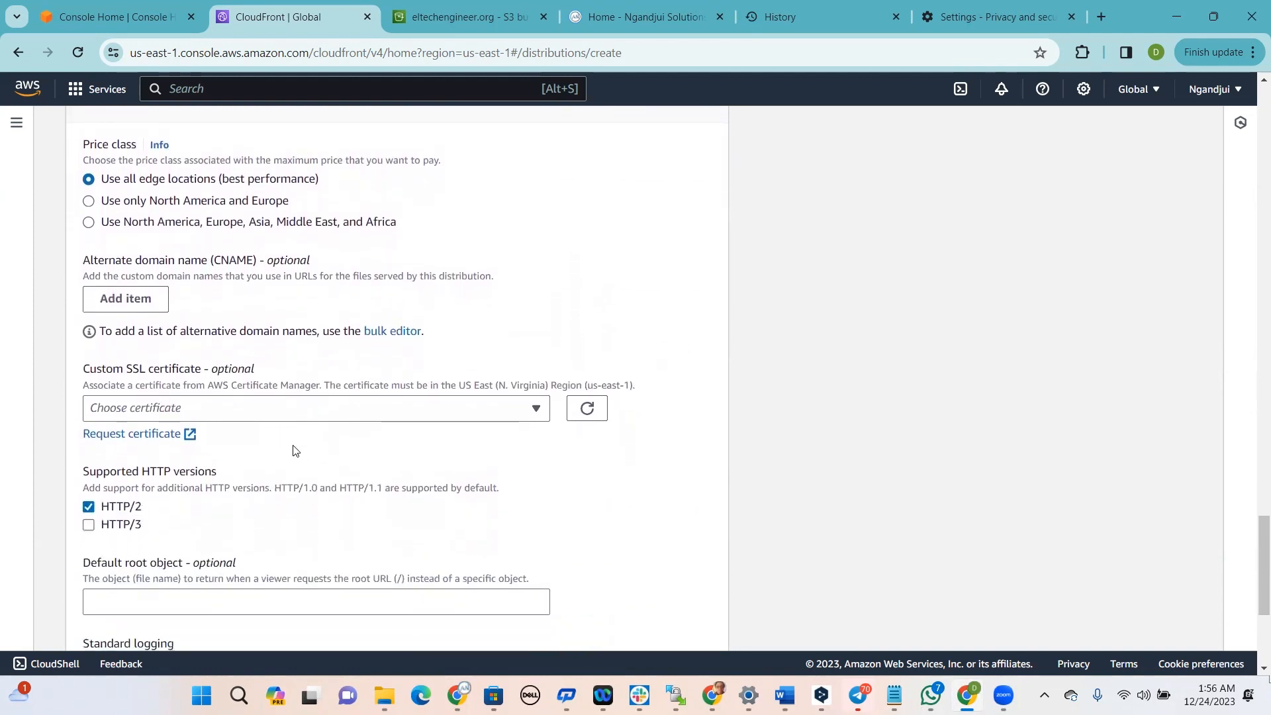
click(276, 376)
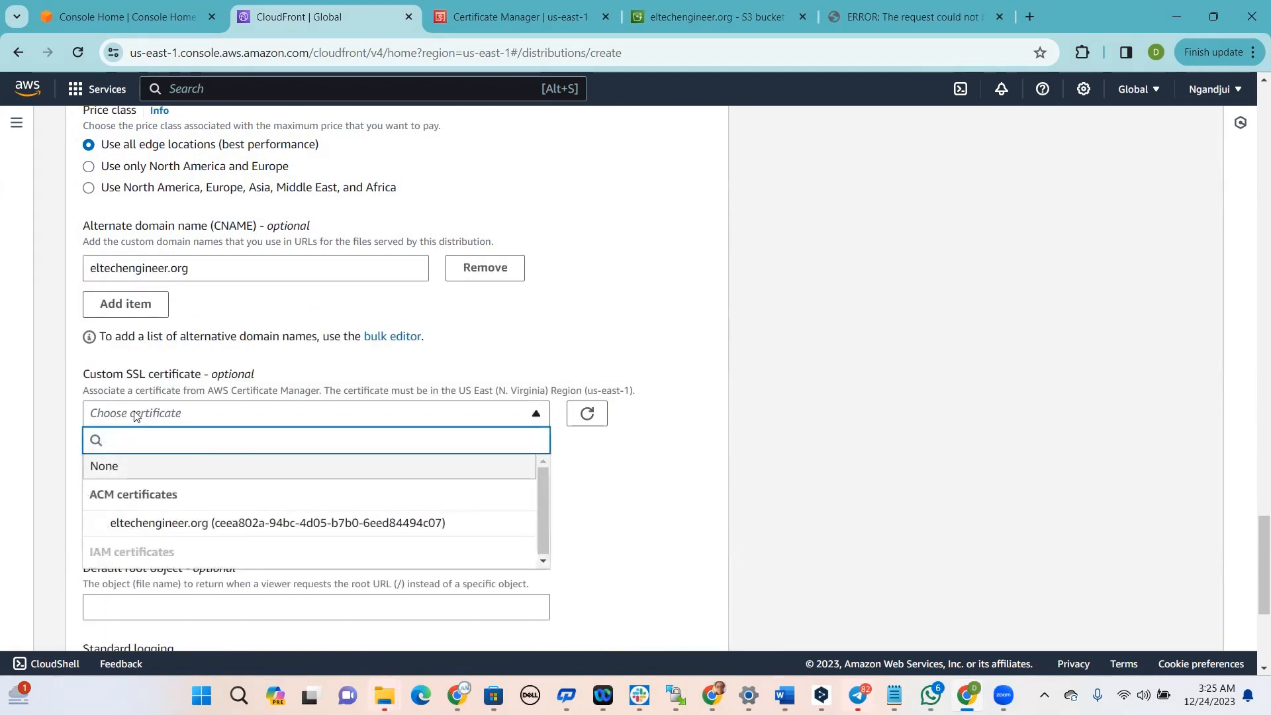
click(133, 414)
click(126, 440)
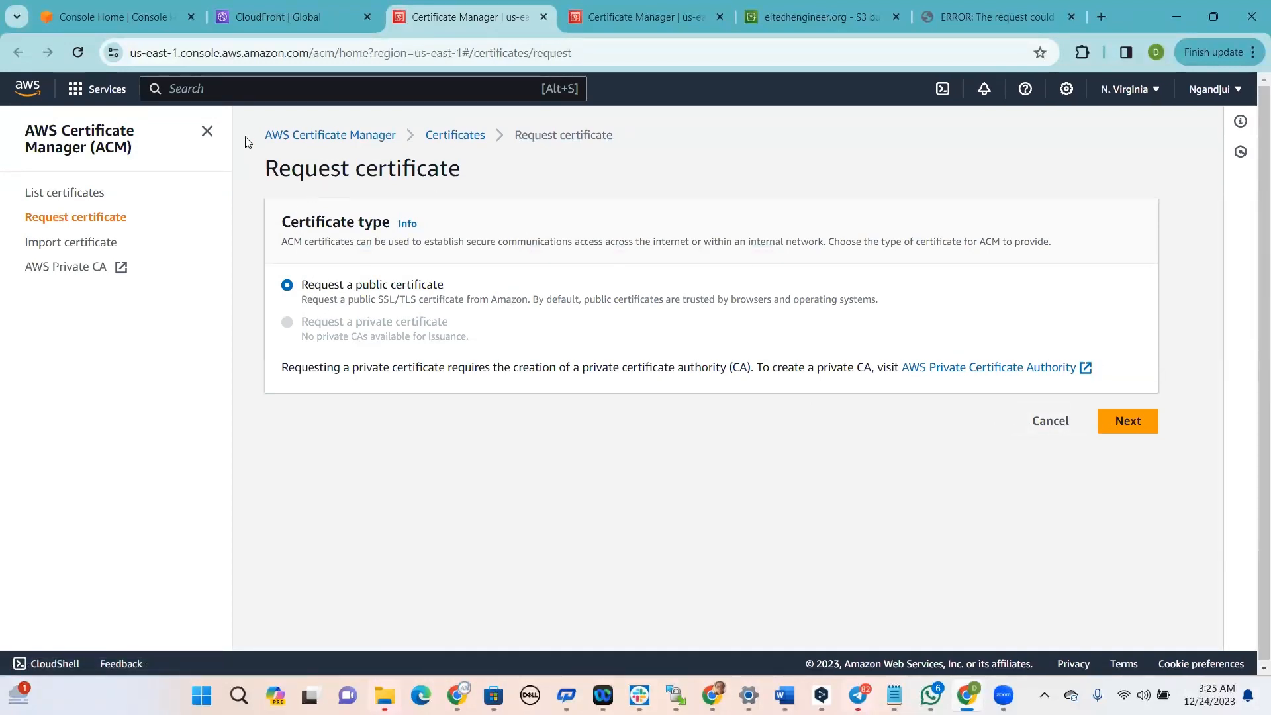
click(278, 16)
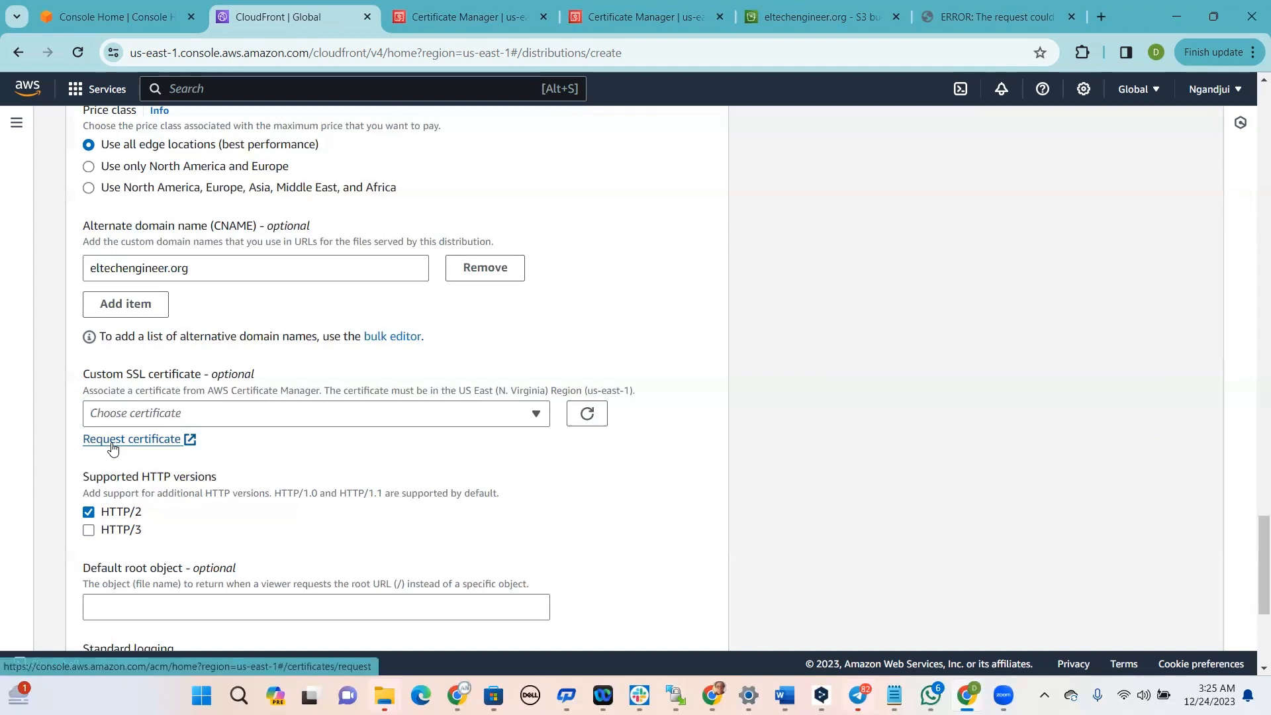
Request a public ACM certificate for eltechengineer.org with DNS validation and the RSA 2048 key algorithm, and refresh the certificate list
click(470, 17)
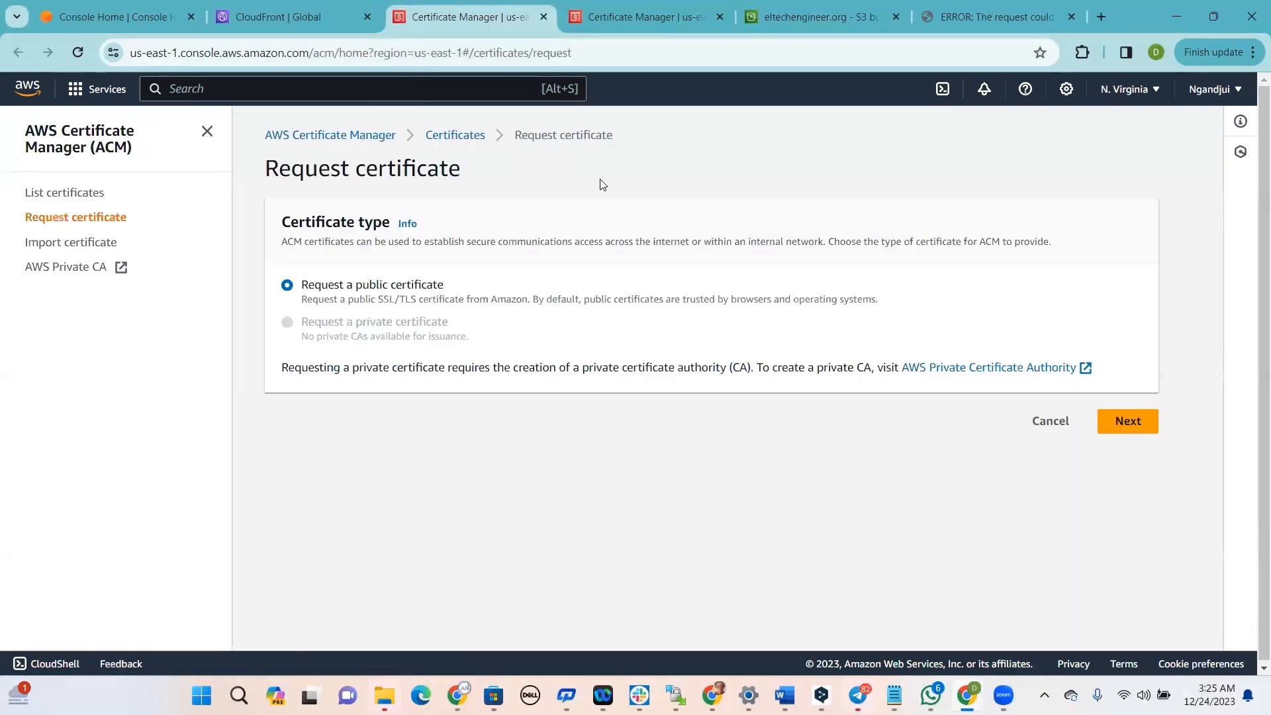
click(1131, 423)
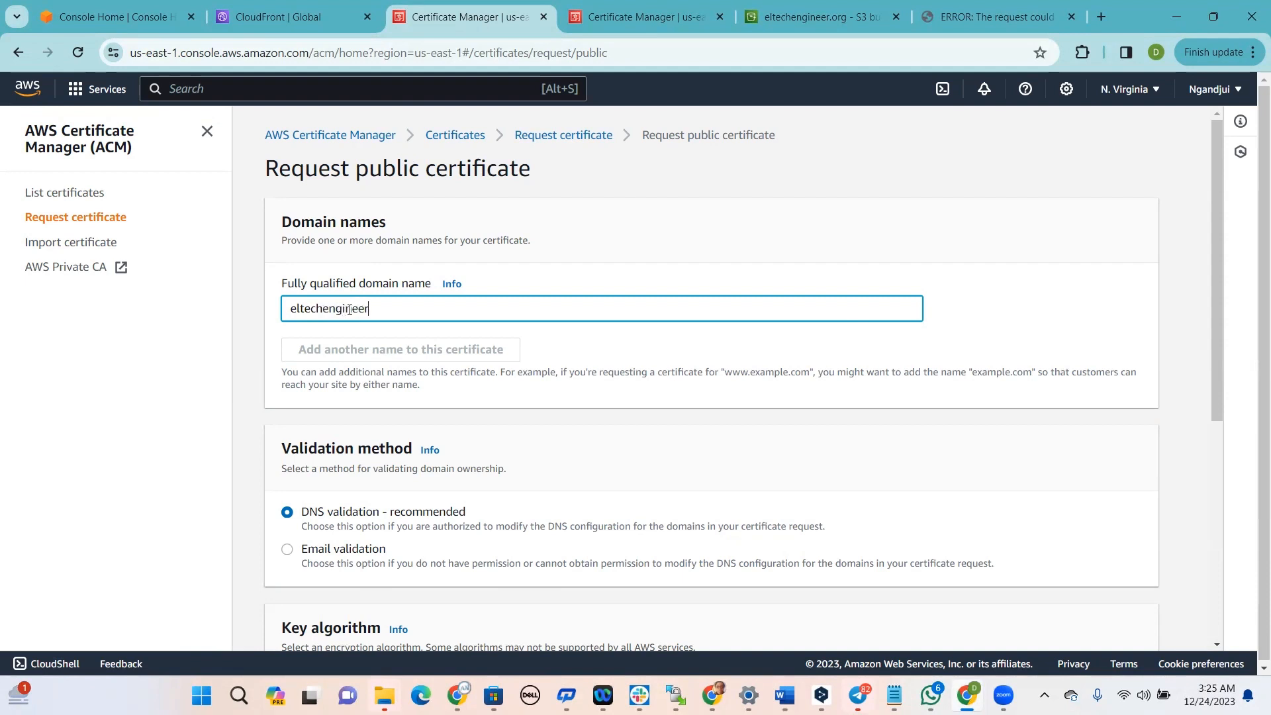
text(org)
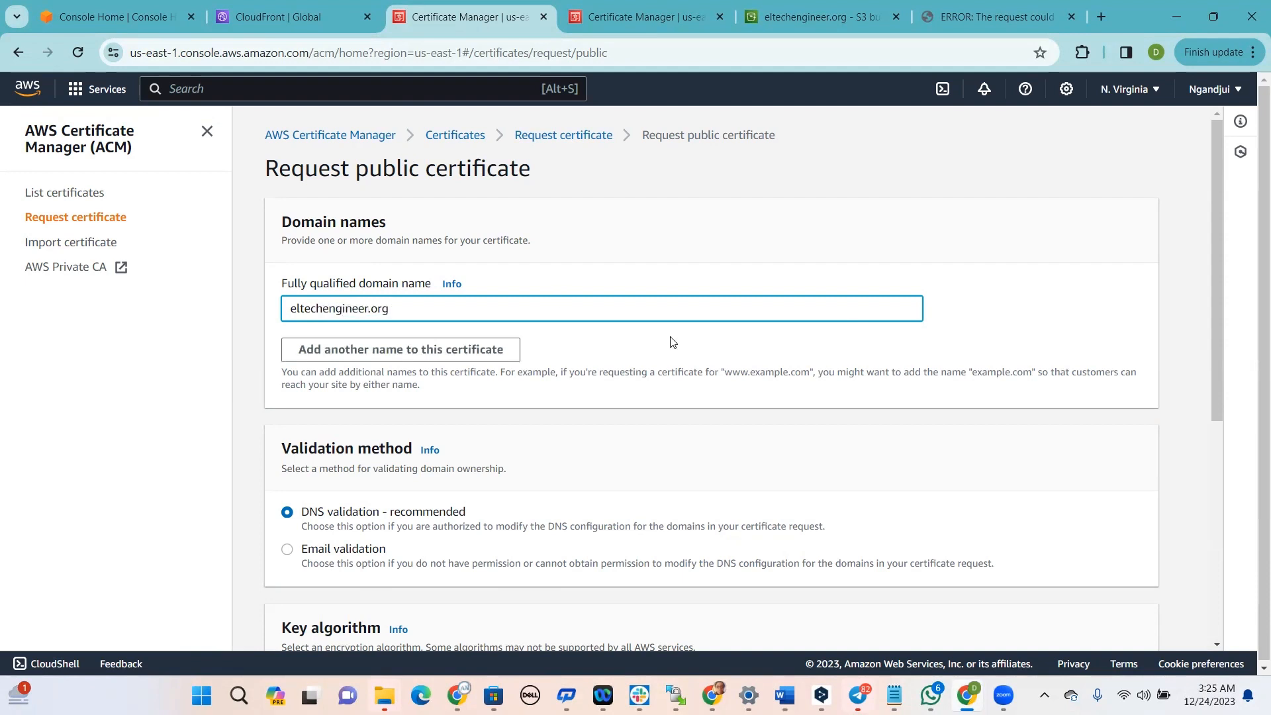
click(636, 421)
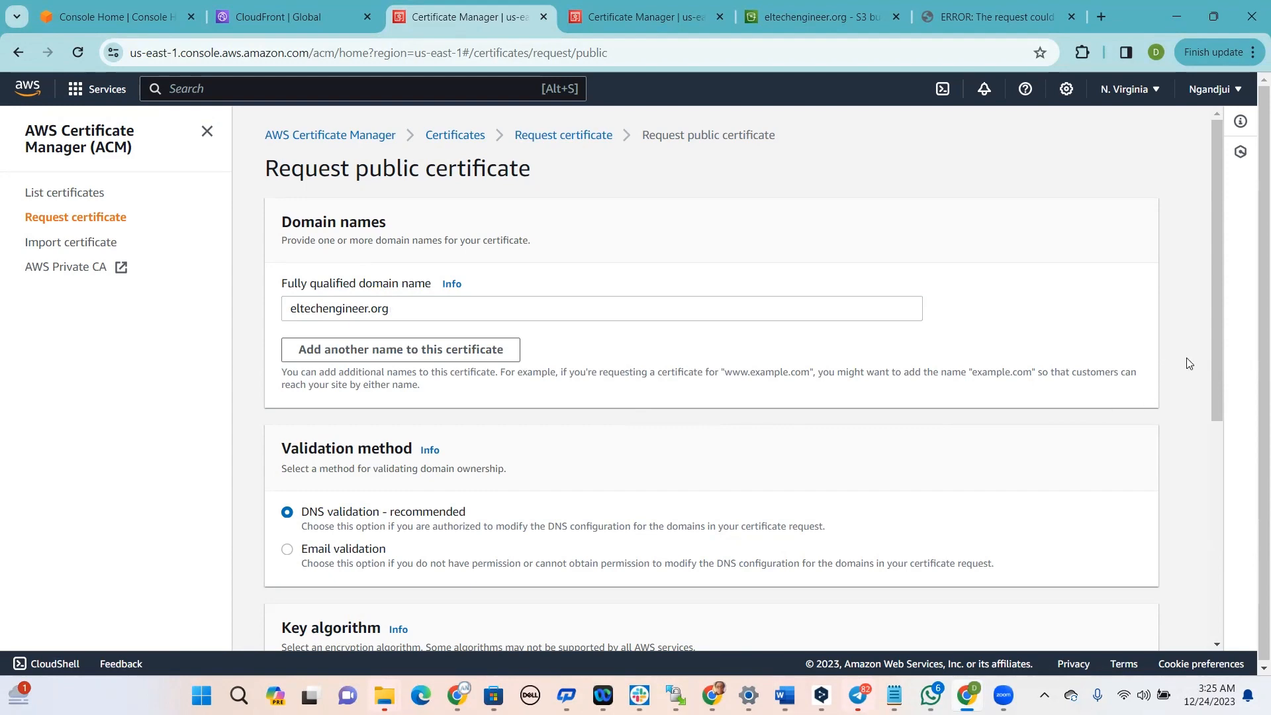
drag(1214, 354, 1149, 627)
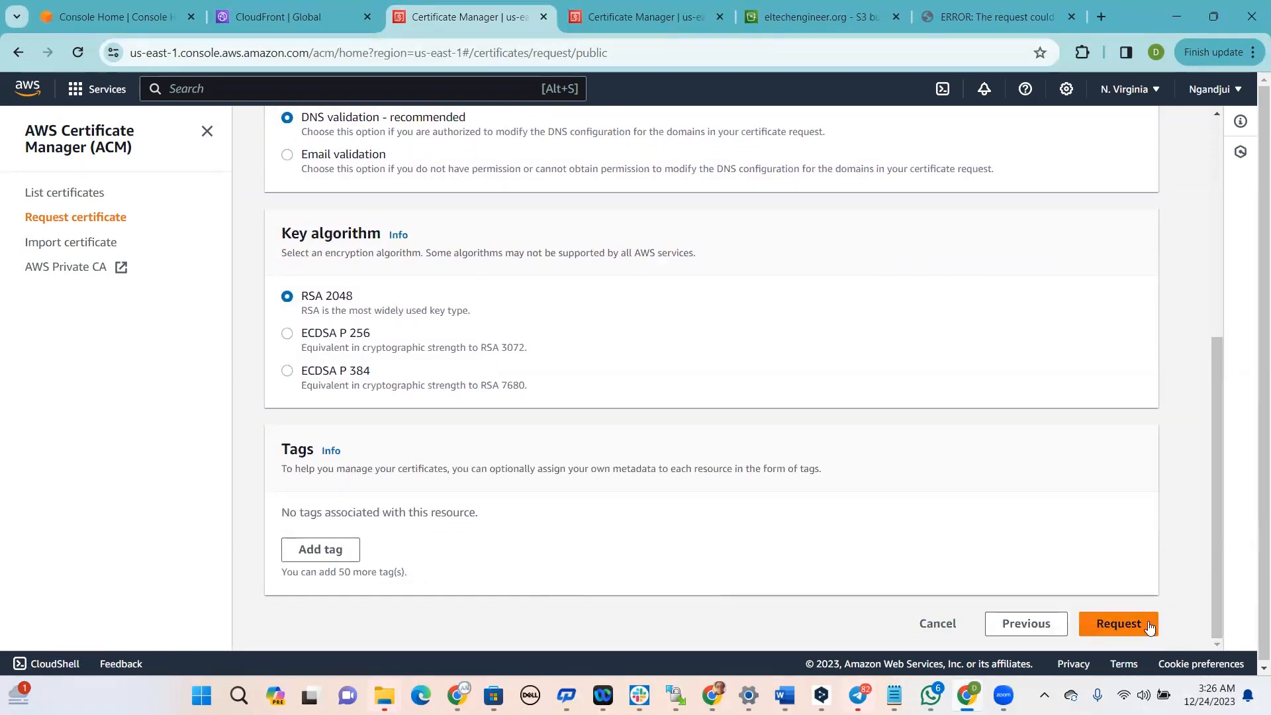
click(1149, 627)
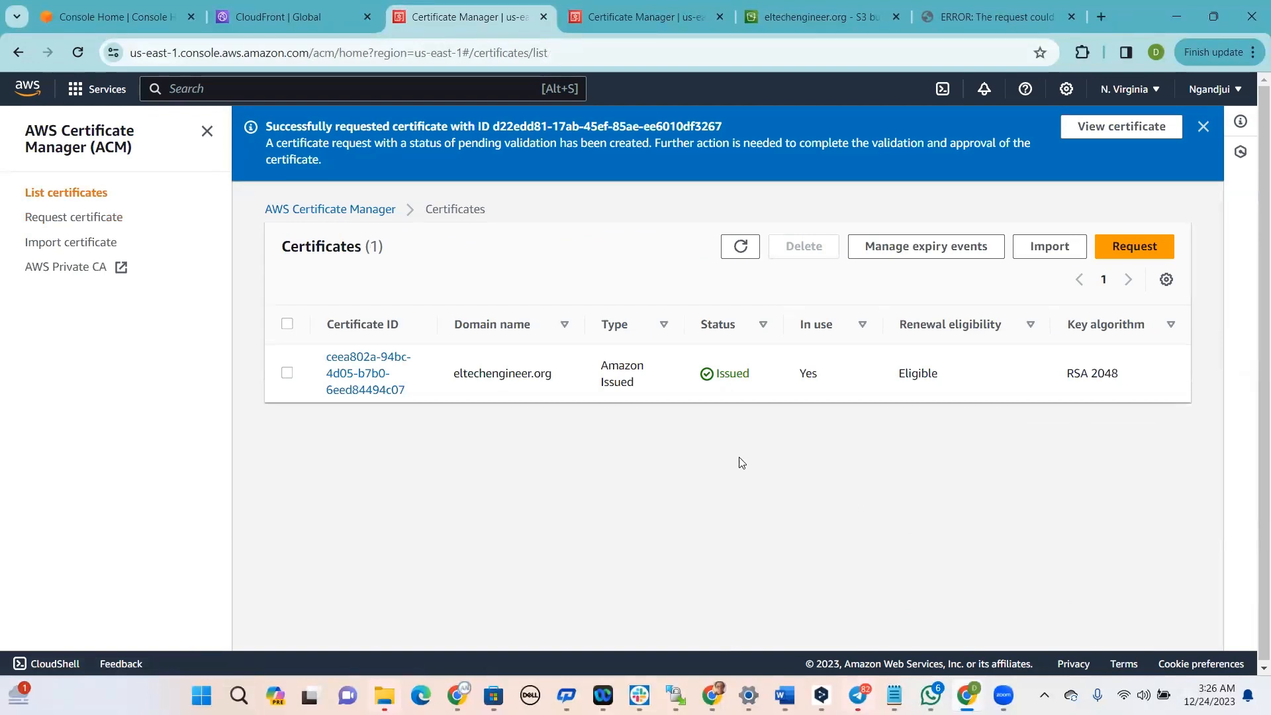
click(740, 247)
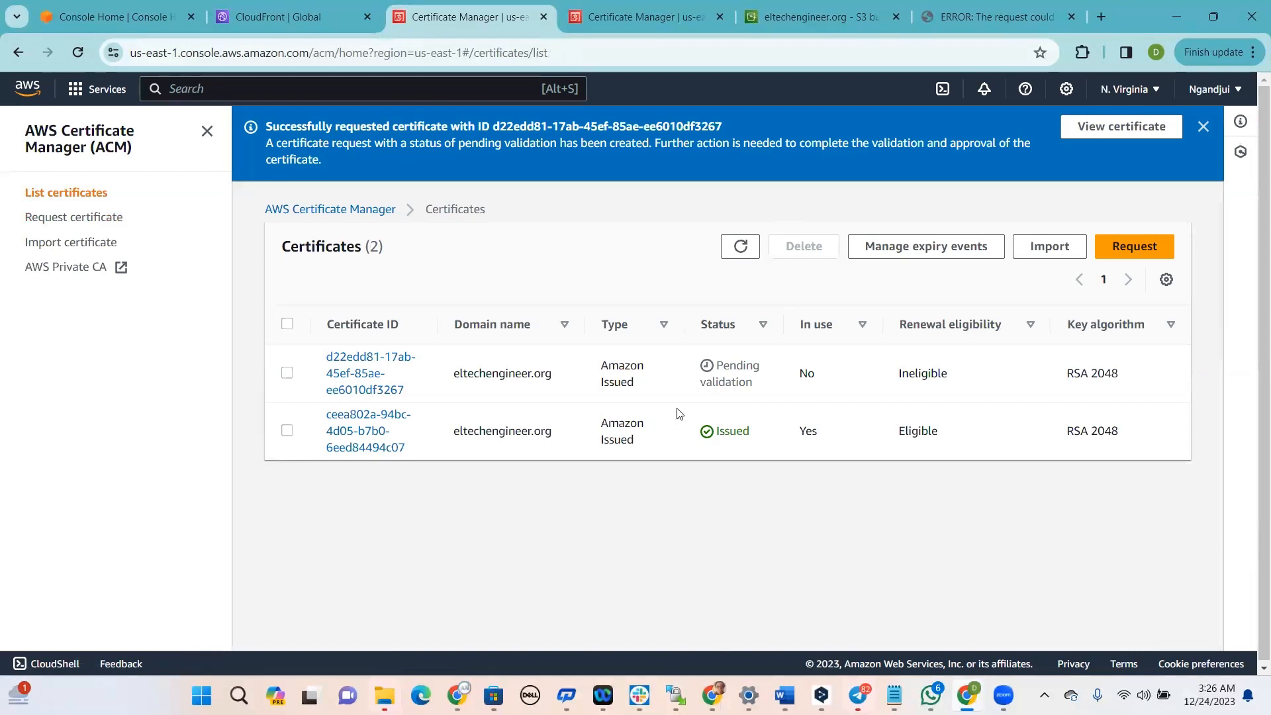
Try to delete the older, in-use eltechengineer.org certificate, confirming with "delete" and dismissing the browser's offer to save a password
click(286, 431)
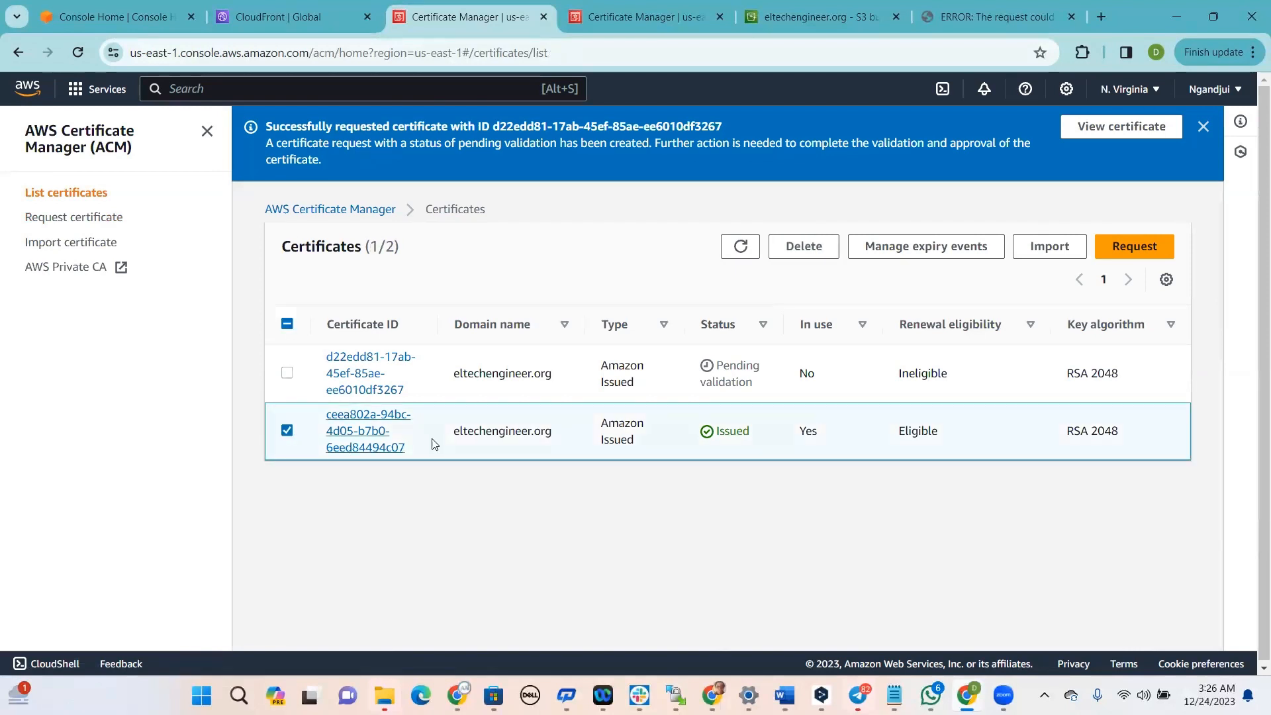
click(815, 246)
click(563, 282)
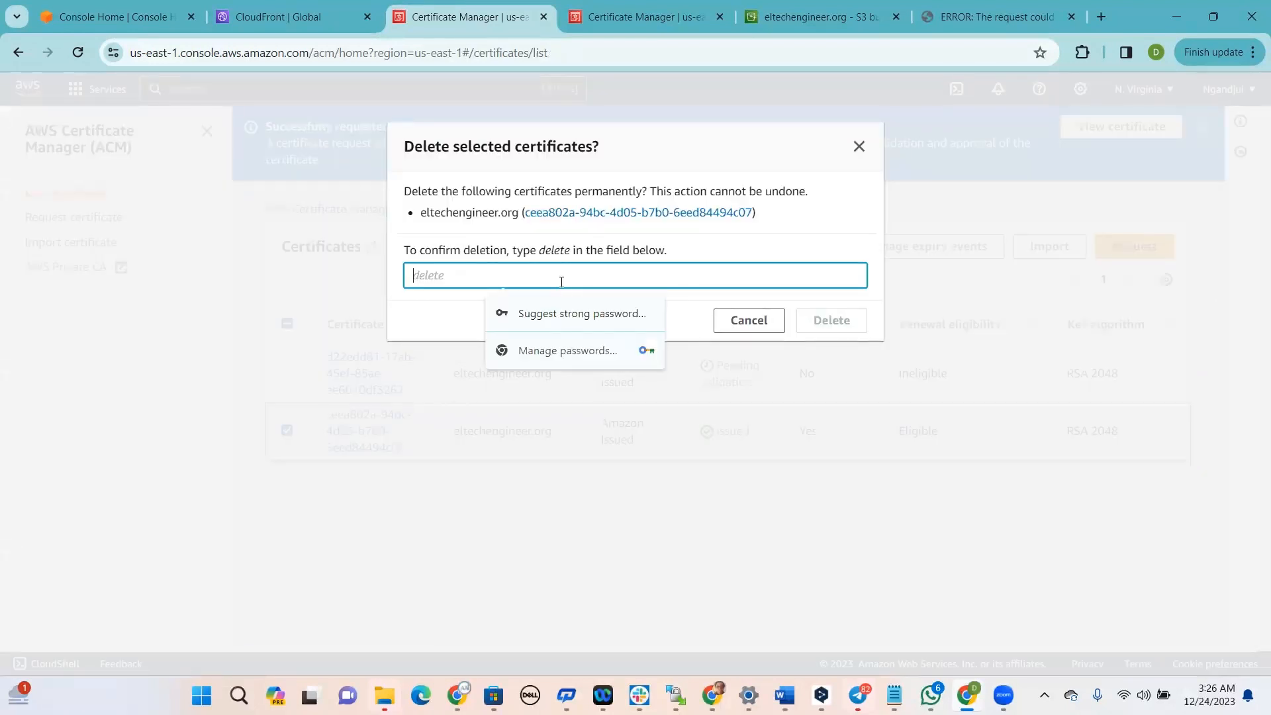
drag(540, 253, 571, 257)
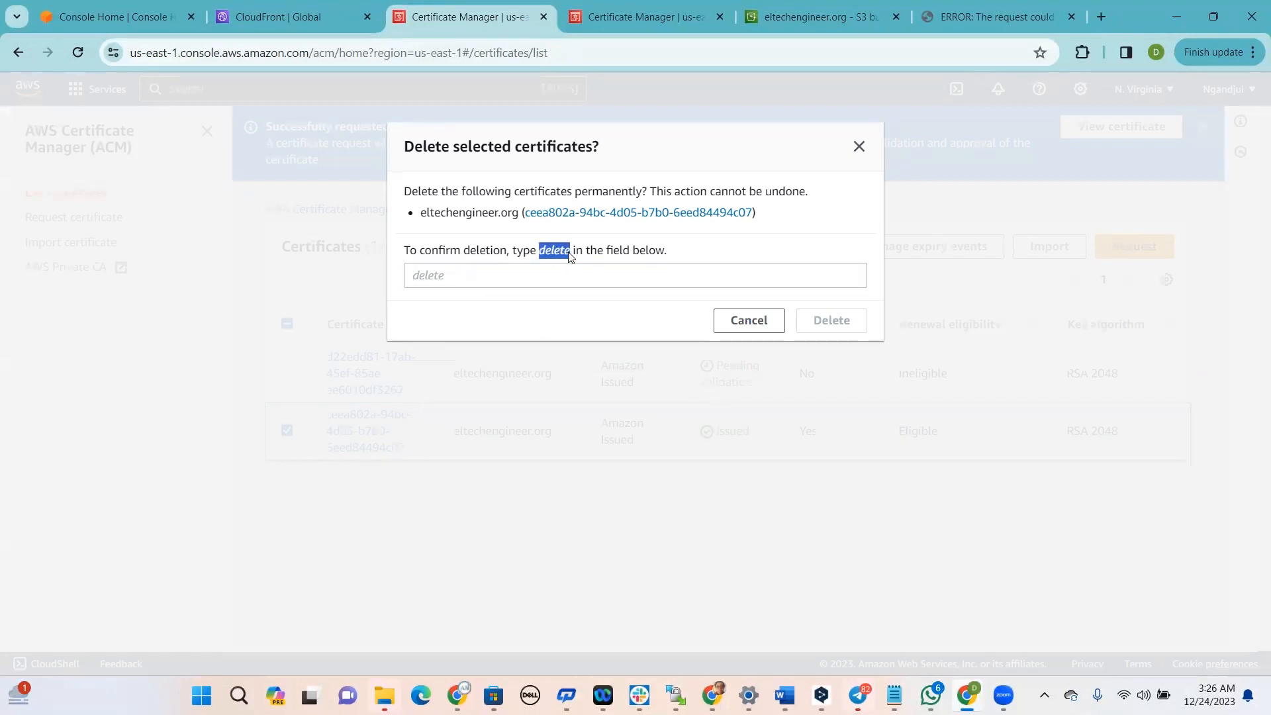
click(534, 266)
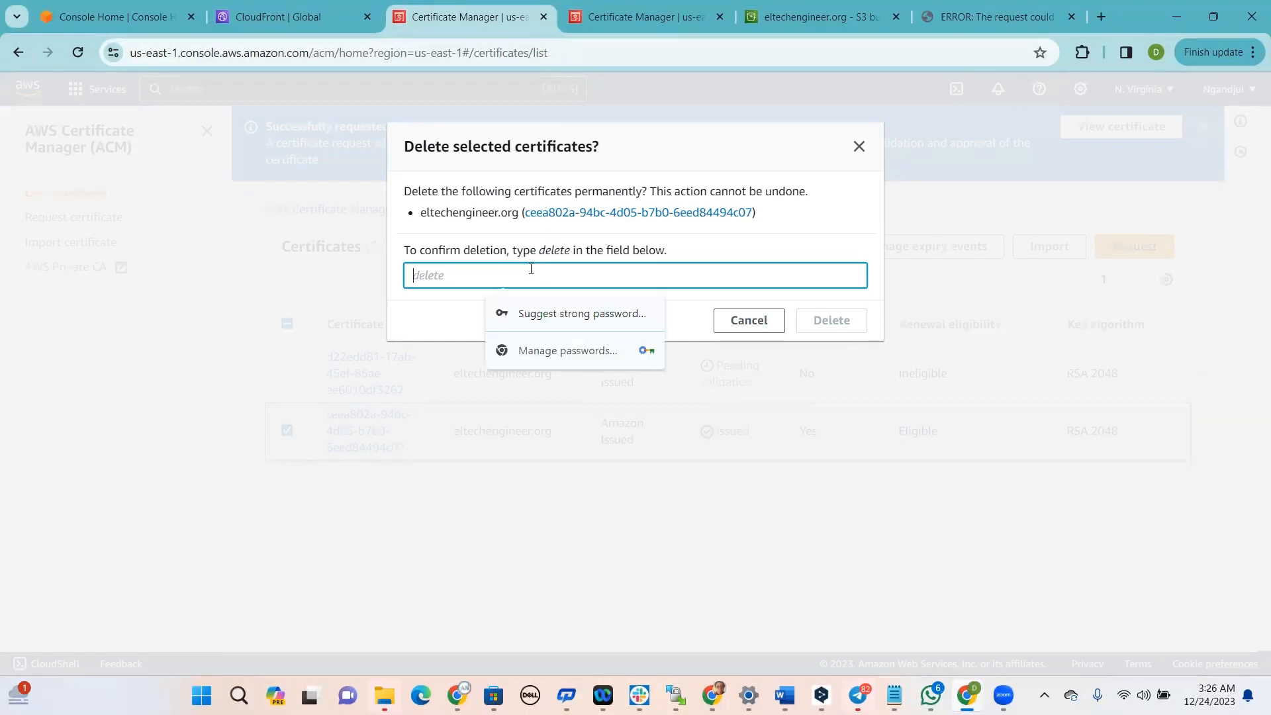
text(delete)
click(818, 320)
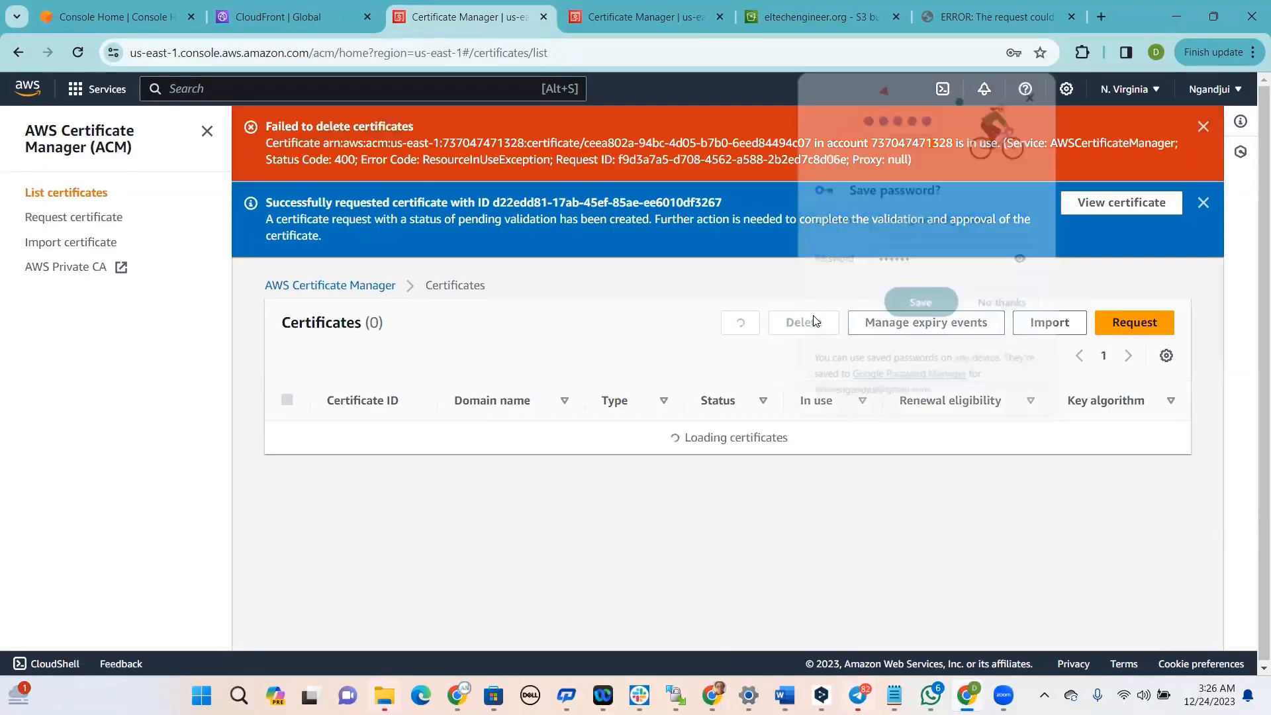
click(1033, 92)
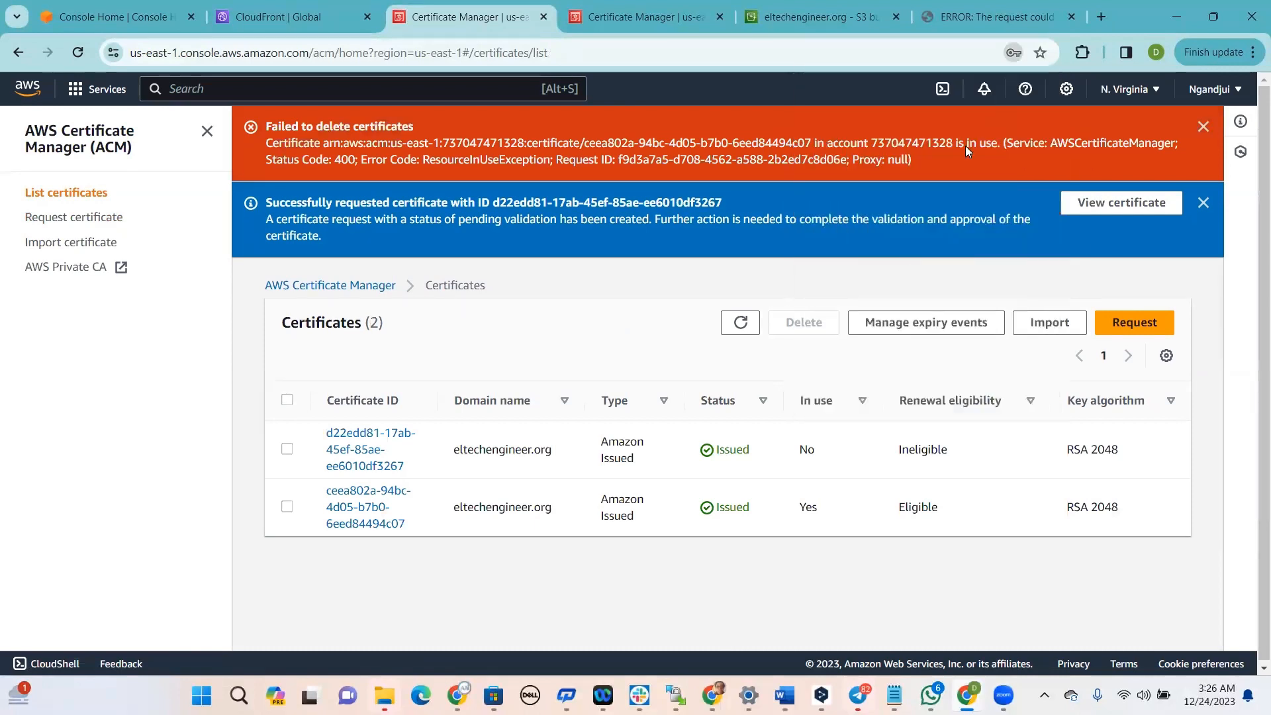
Retry deleting the in-use eltechengineer.org certificate and dismiss all notifications on the certificate list
click(288, 510)
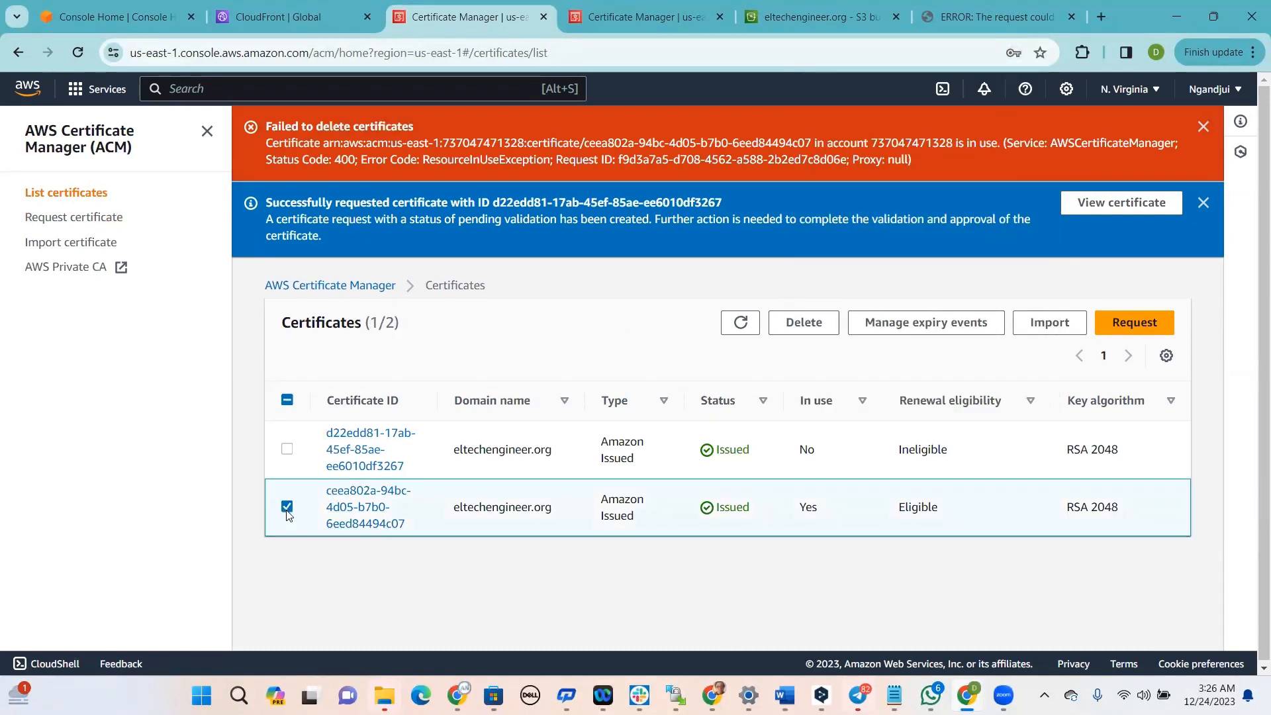
click(808, 325)
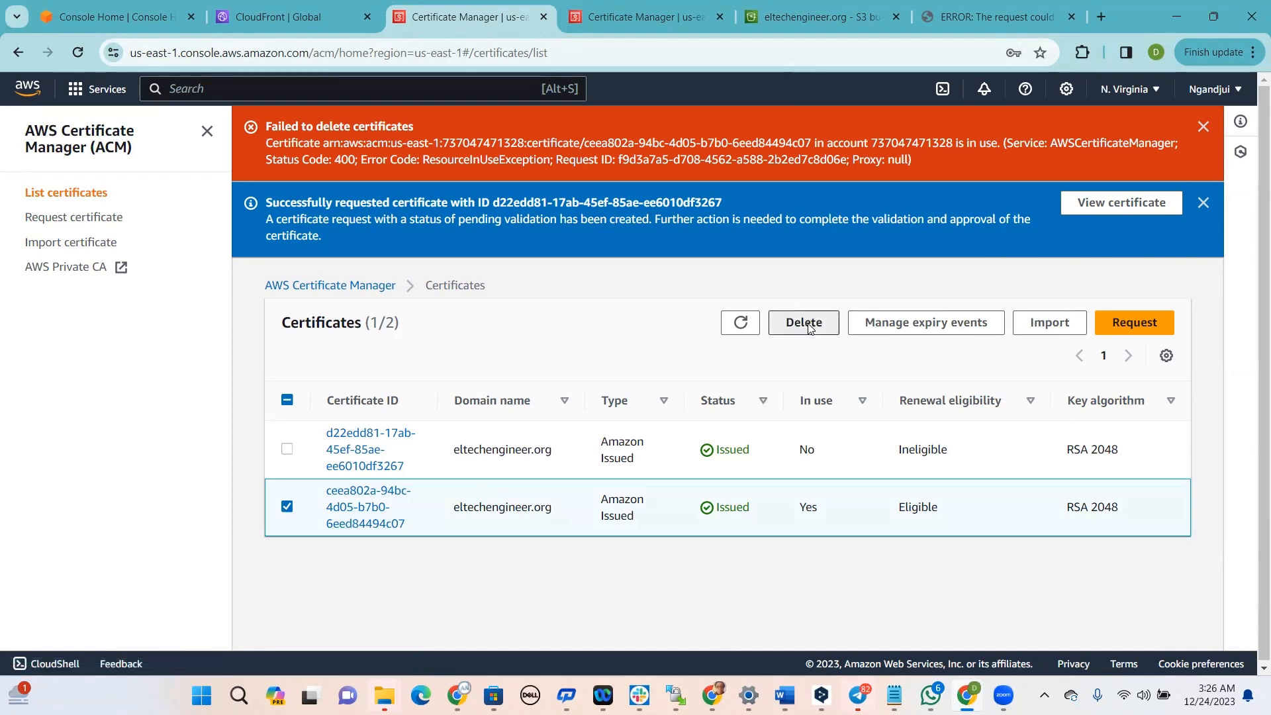
click(630, 277)
text(delete)
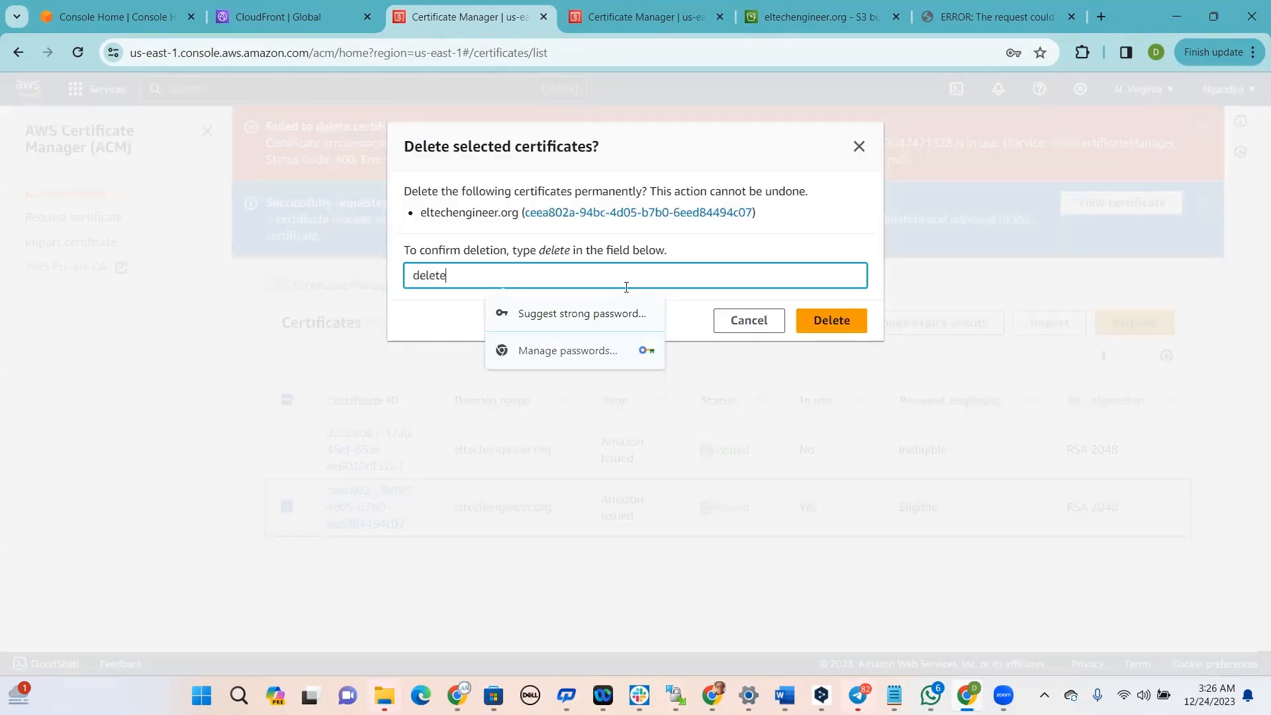
click(814, 321)
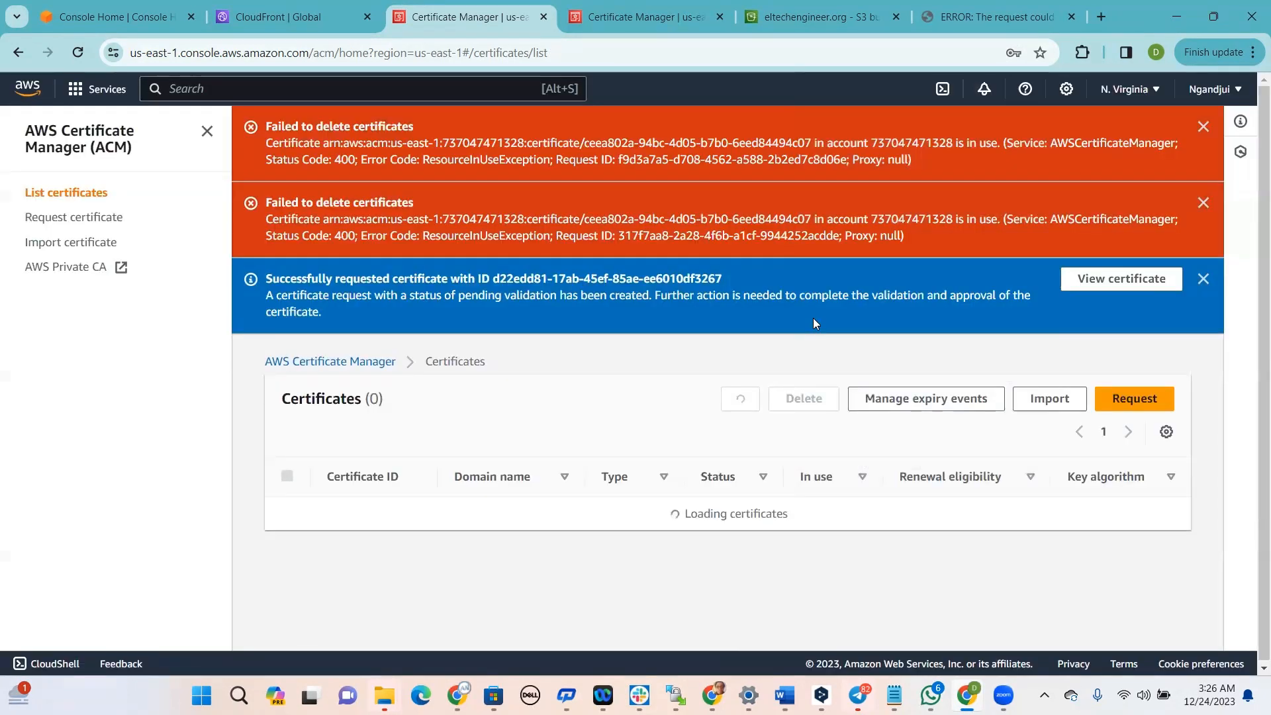
click(1033, 91)
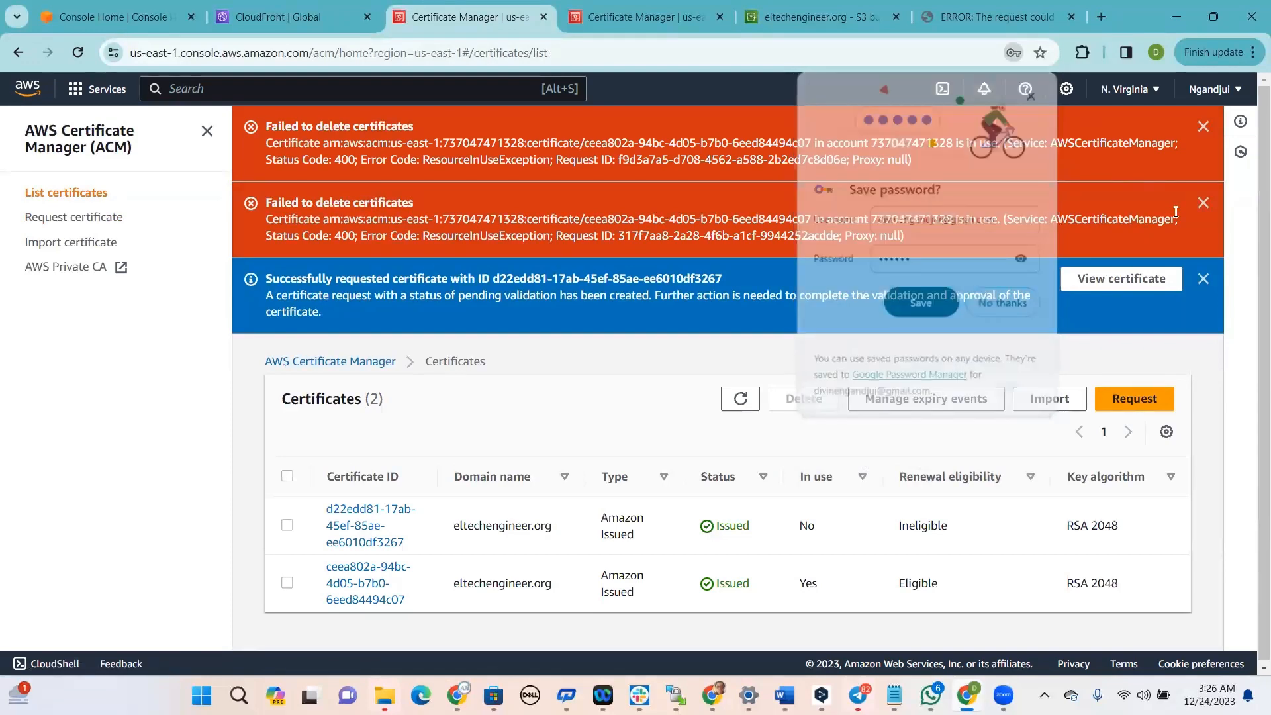
click(1203, 202)
click(1204, 128)
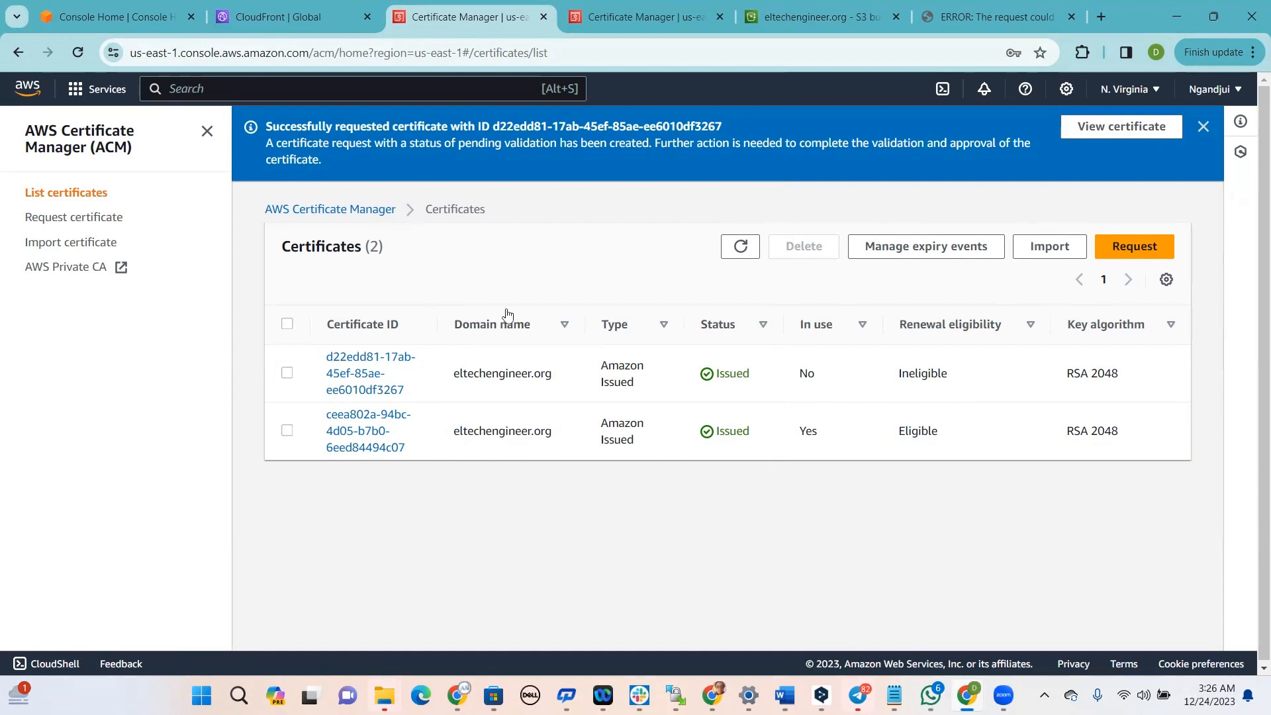
click(1204, 127)
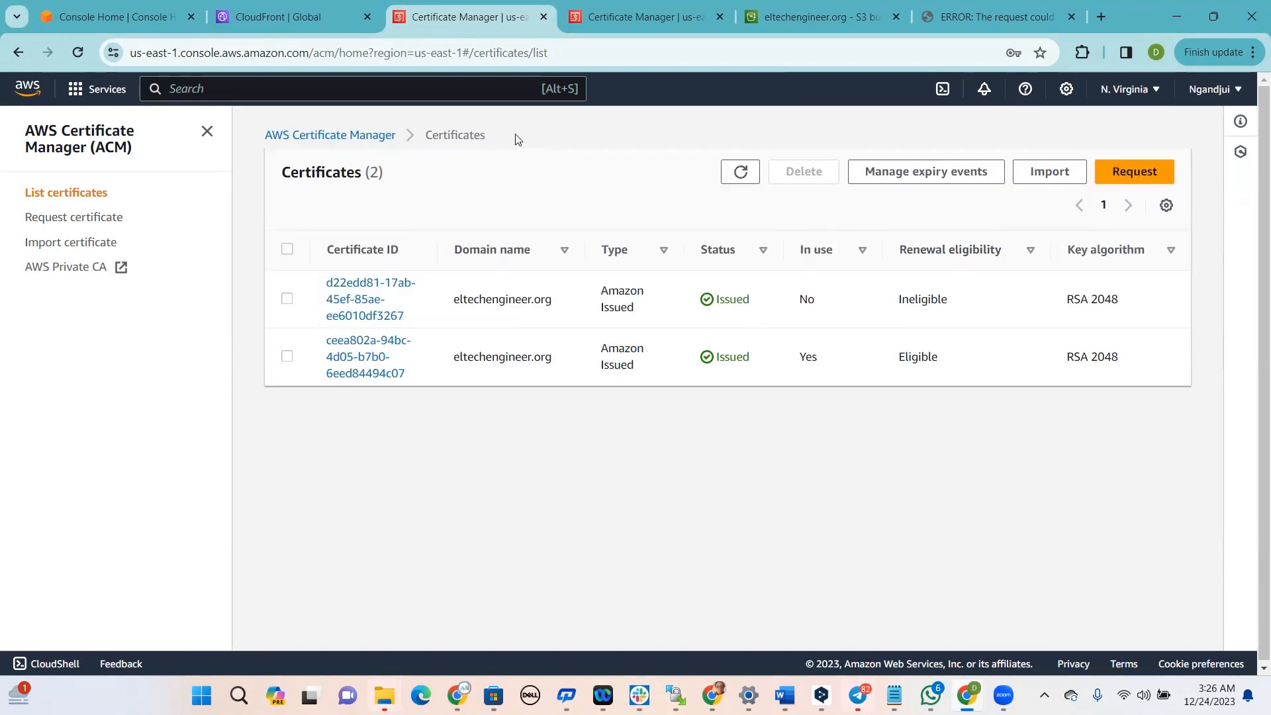
Refresh the custom SSL certificate choices in the CloudFront distribution form and select the eltechengineer.org certificate whose ID starts with ceea802a
click(279, 12)
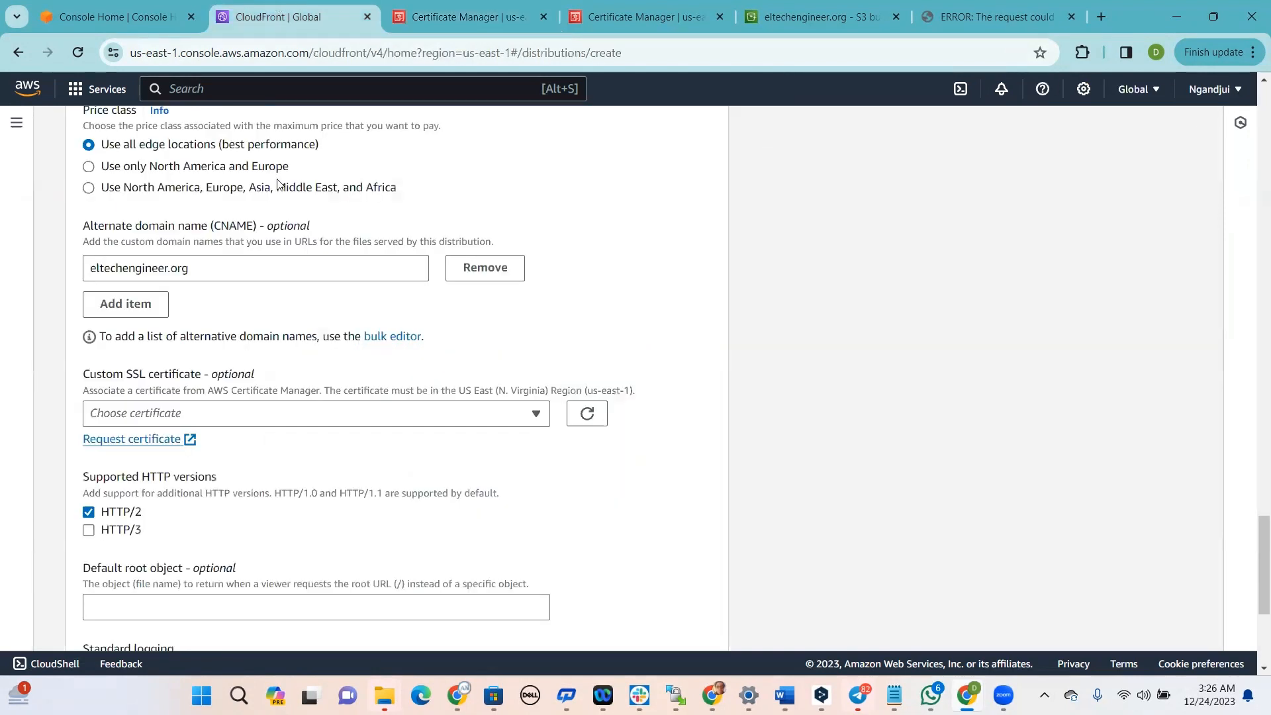
click(215, 417)
click(586, 417)
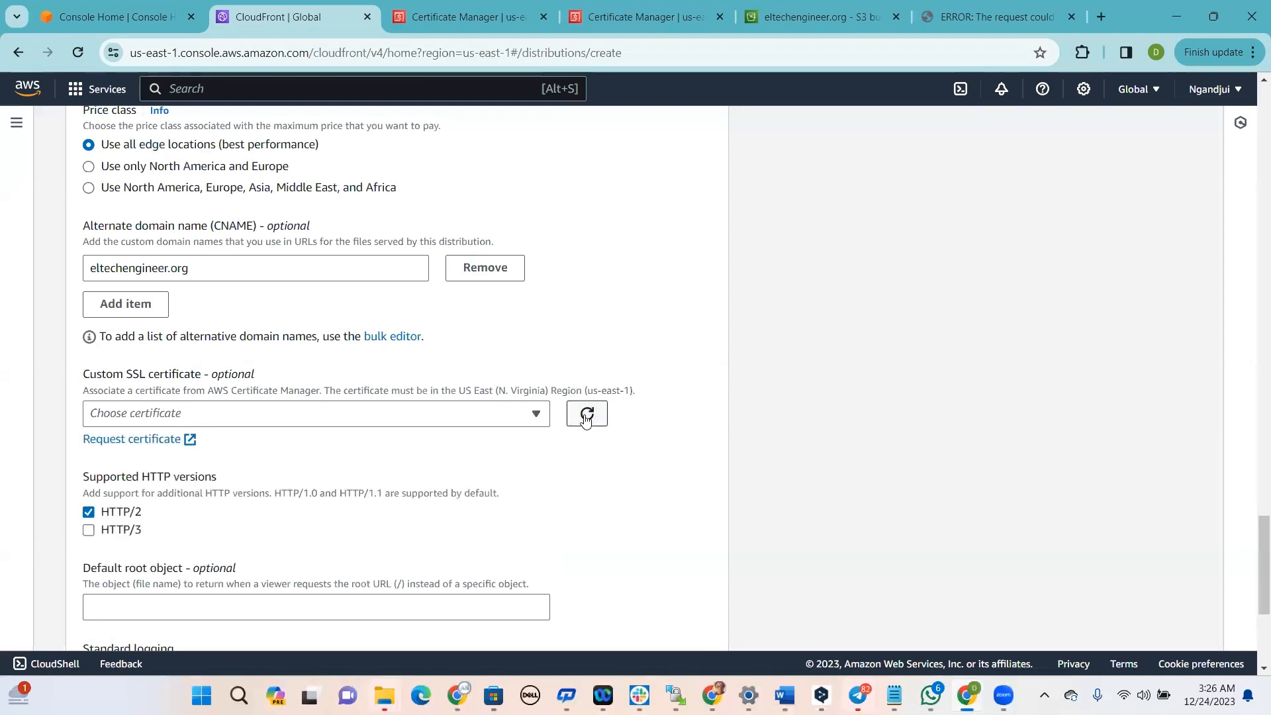
click(392, 417)
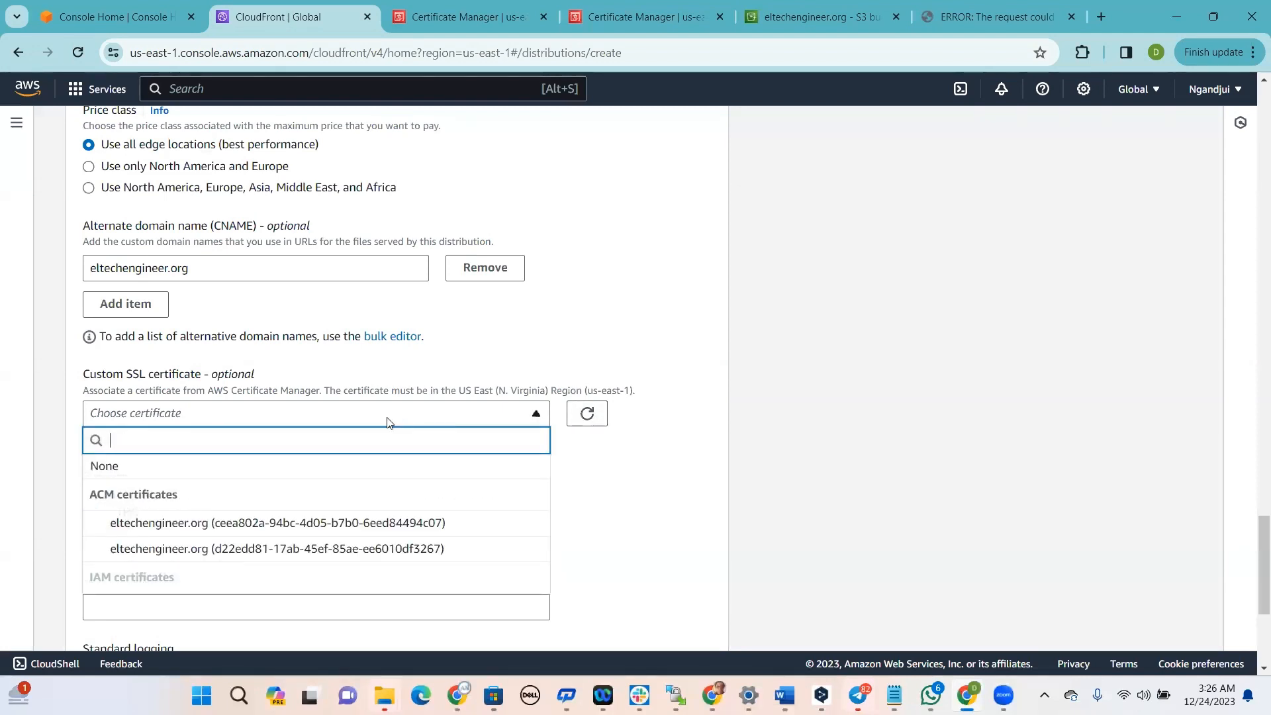
click(344, 524)
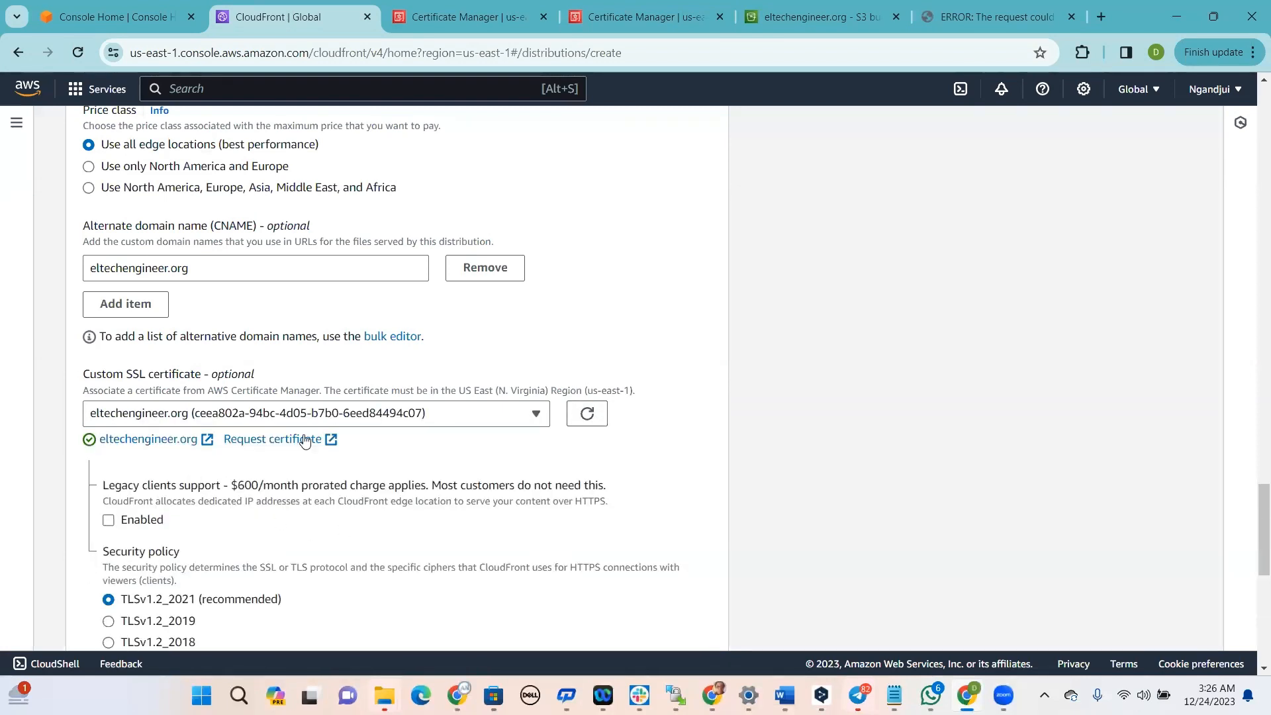
scroll(646, 452, down, 1)
scroll(645, 450, up, 2)
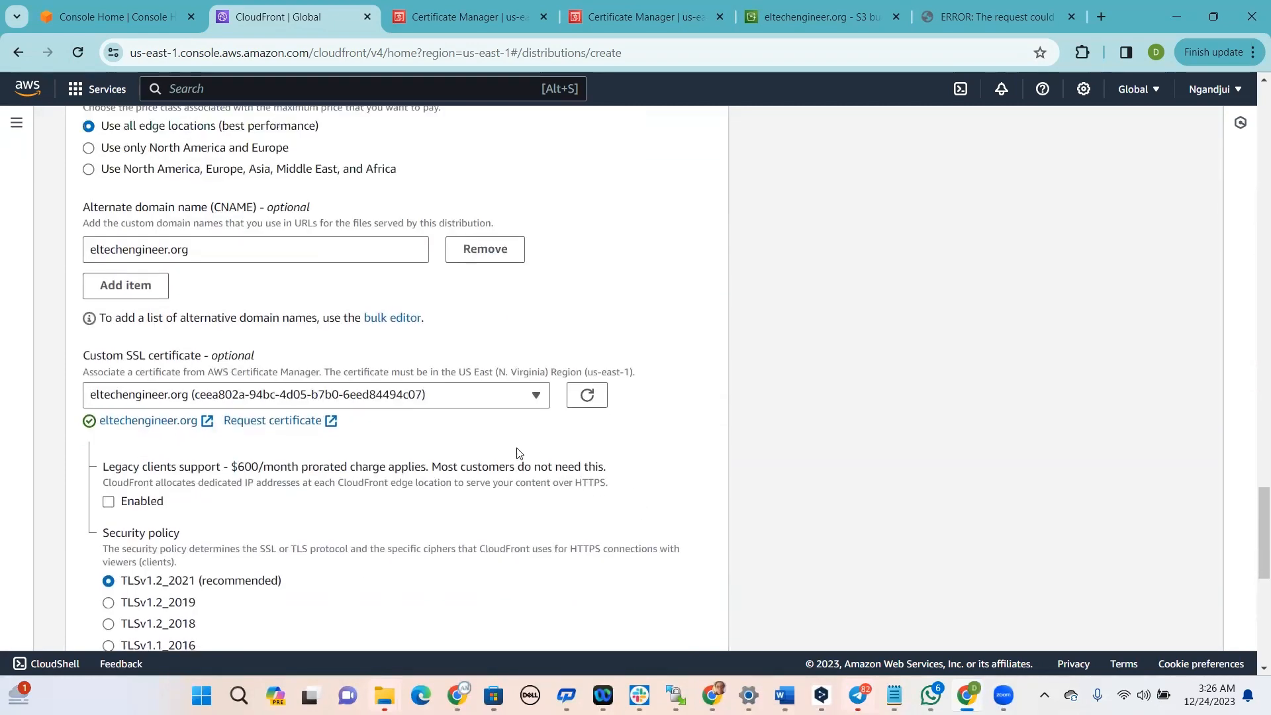
Try to create the distribution with eltechengineer.org as its alternate domain name
drag(1254, 497, 1252, 600)
click(691, 627)
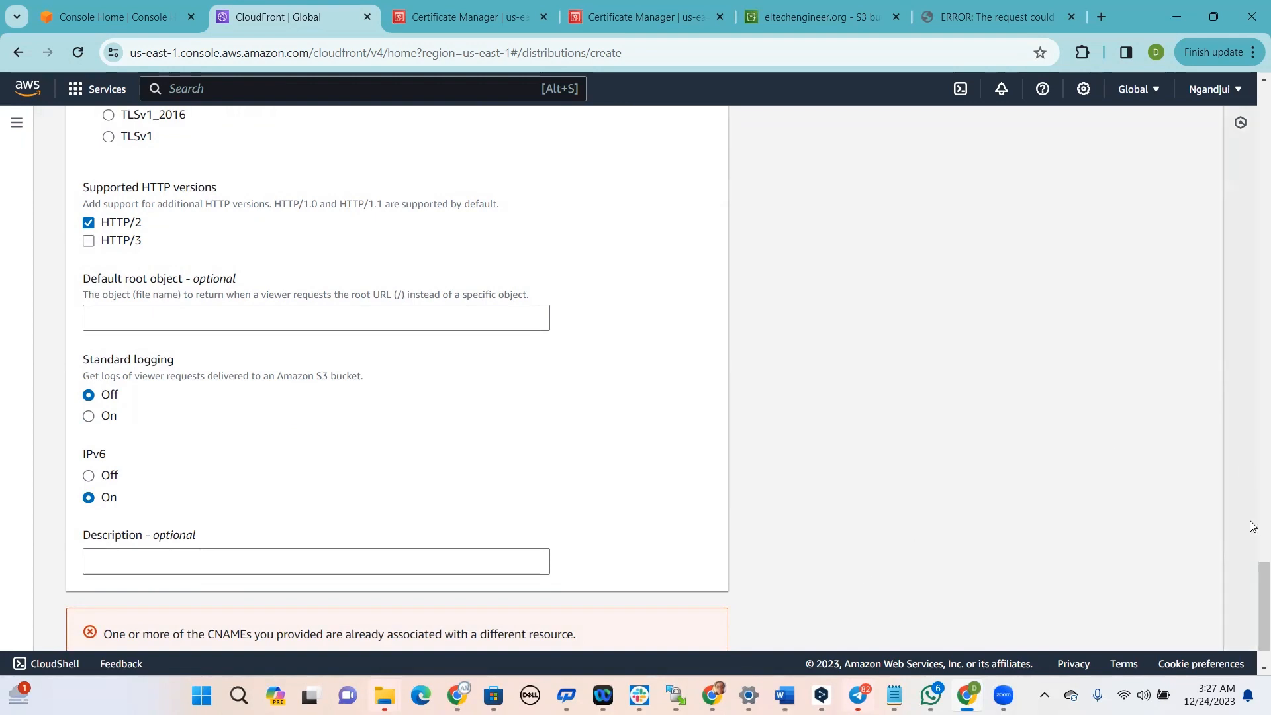
scroll(1087, 548, down, 1)
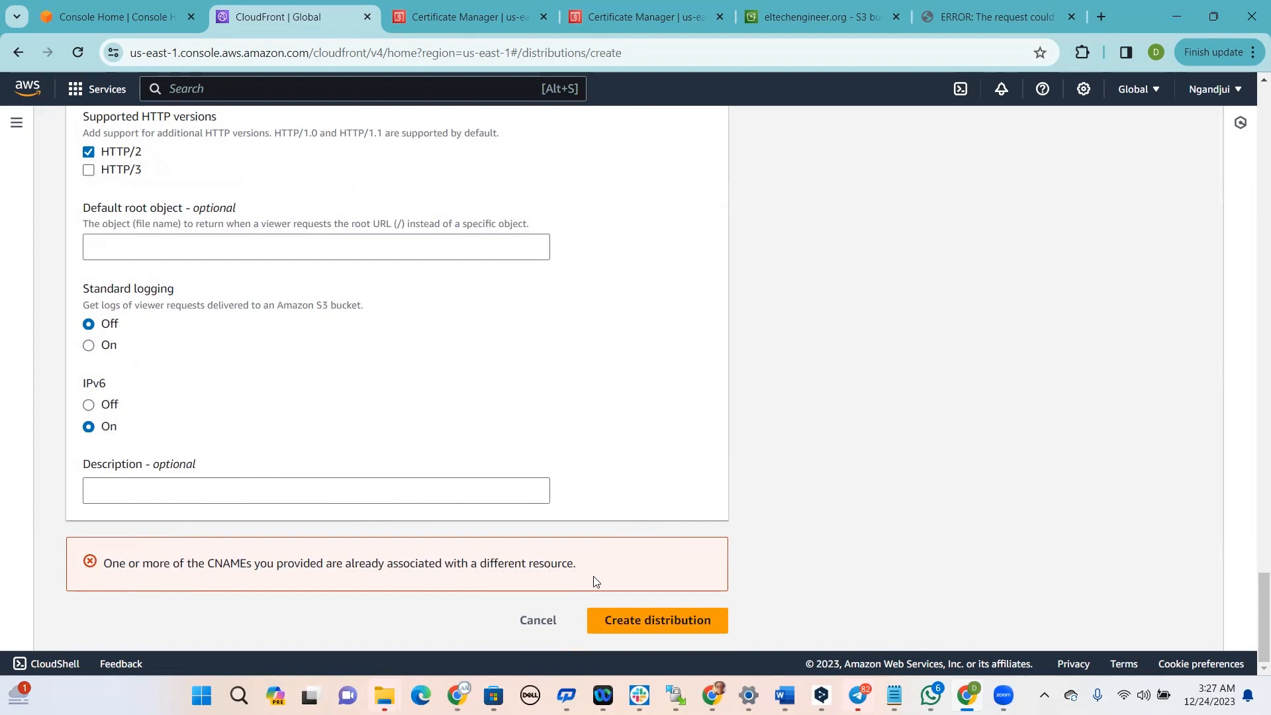
Remove the alternate domain name eltechengineer.org, create the distribution and dismiss the notification
drag(1255, 589, 1252, 503)
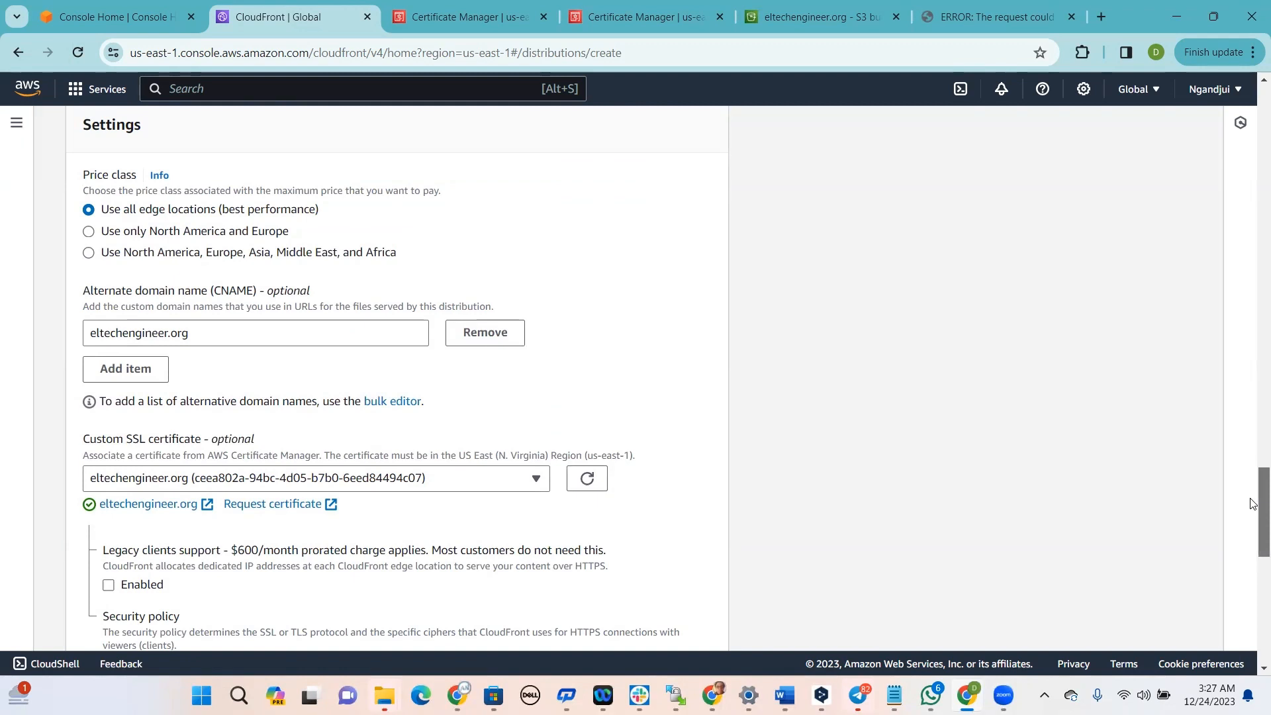
drag(1252, 503, 1253, 503)
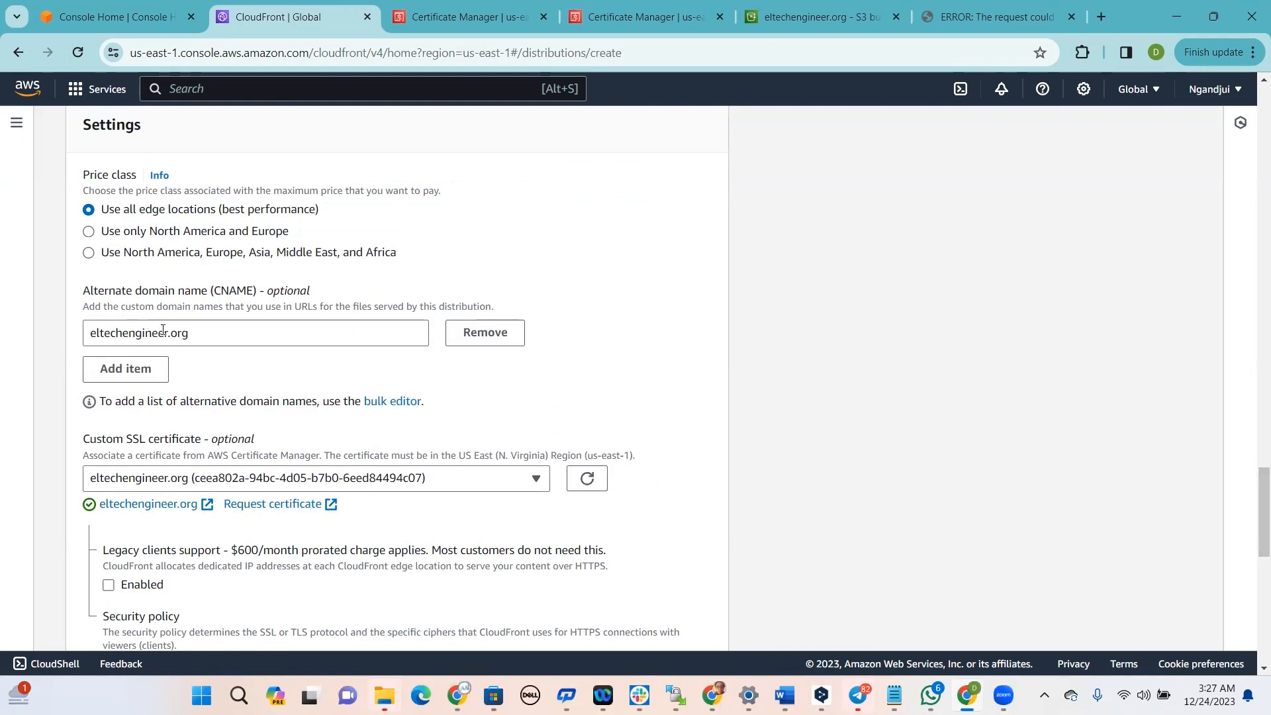
click(514, 336)
drag(1263, 493, 1262, 618)
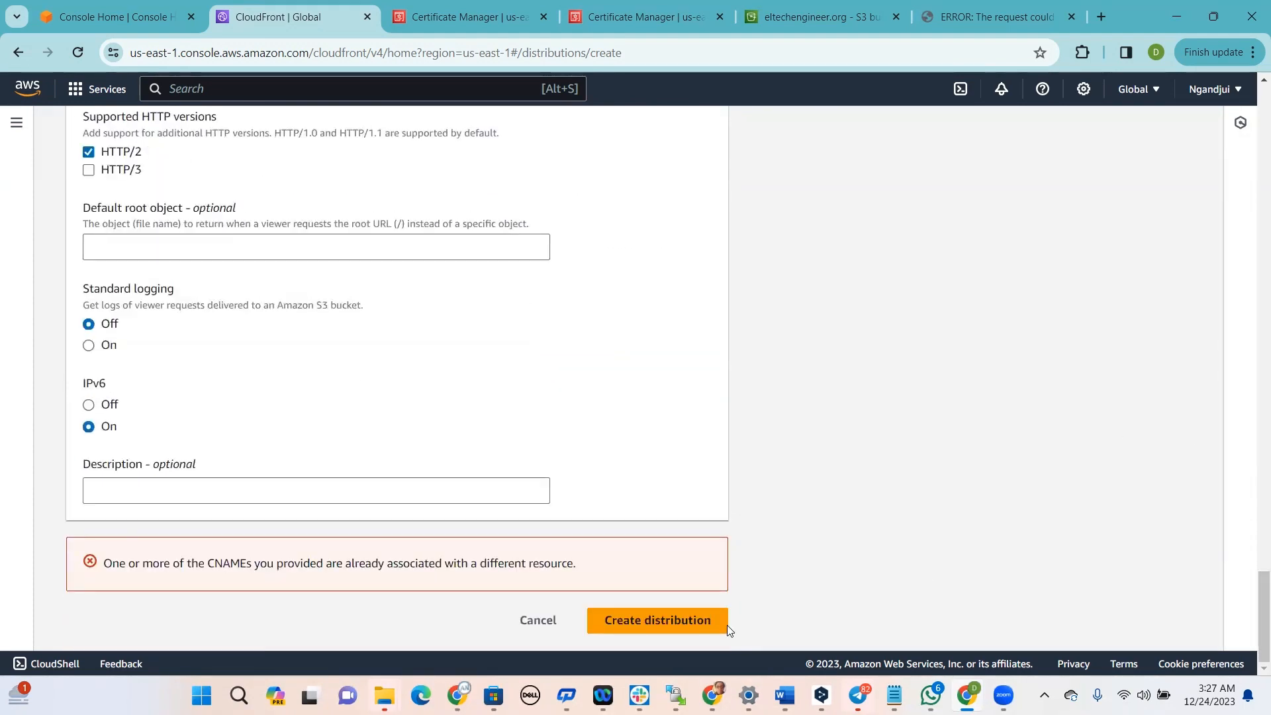
click(682, 632)
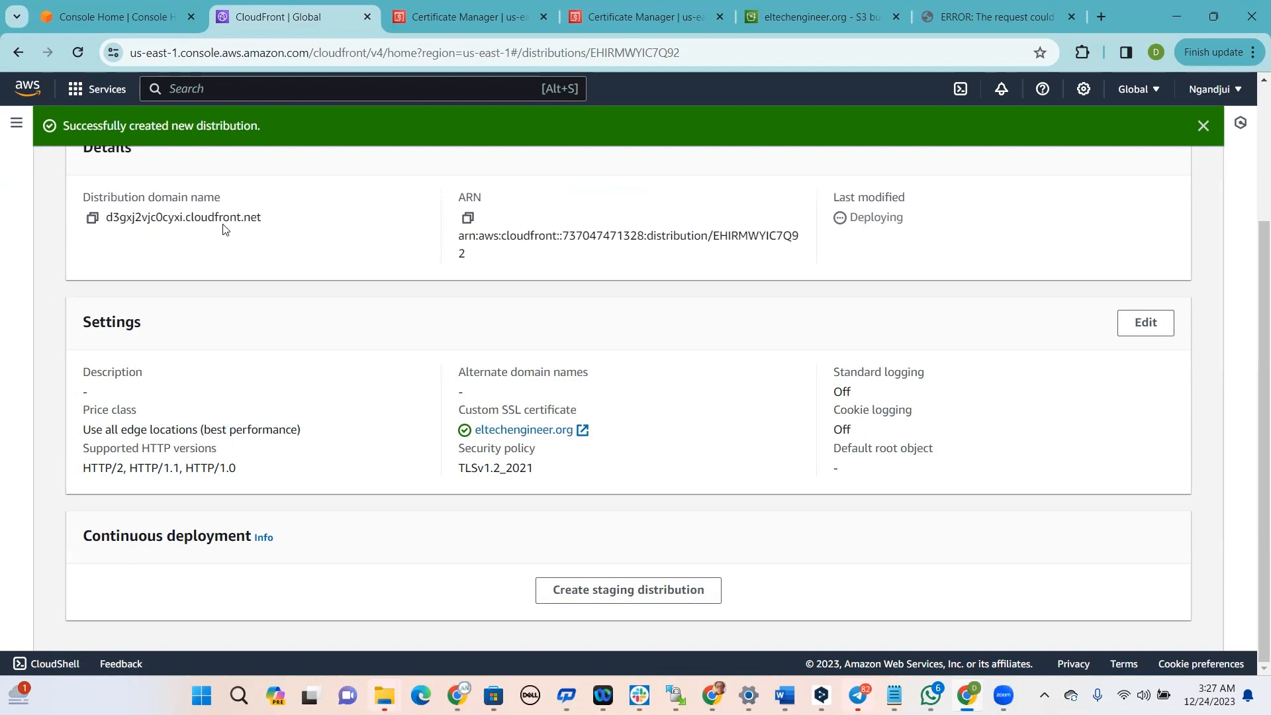
click(1203, 127)
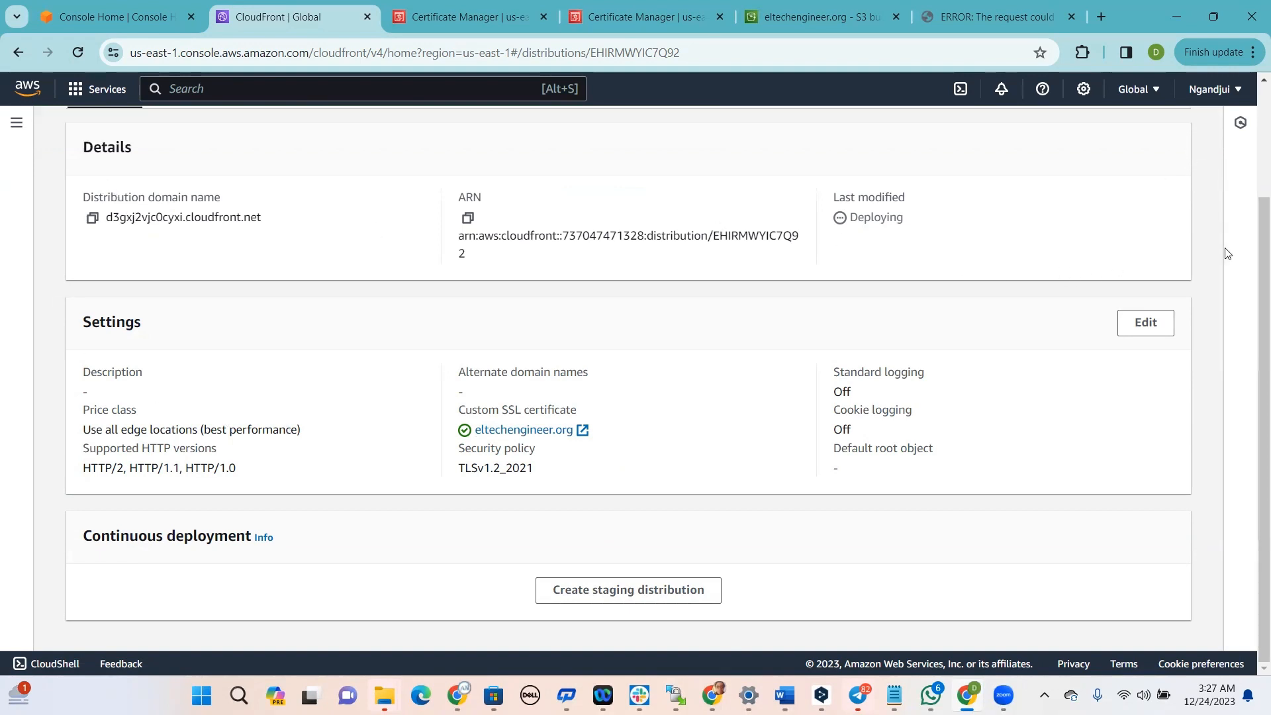
Copy the distribution's domain name and load it in a new browser tab in place of the error page, retrying once
click(92, 219)
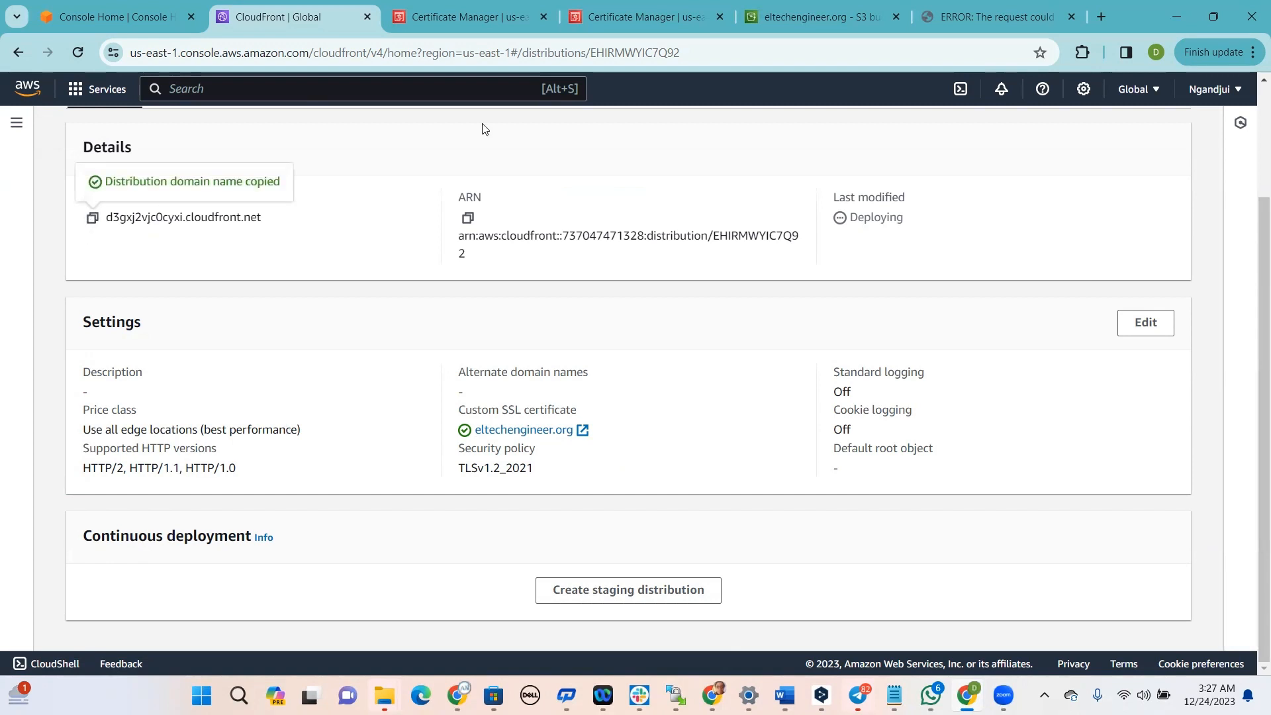
click(821, 17)
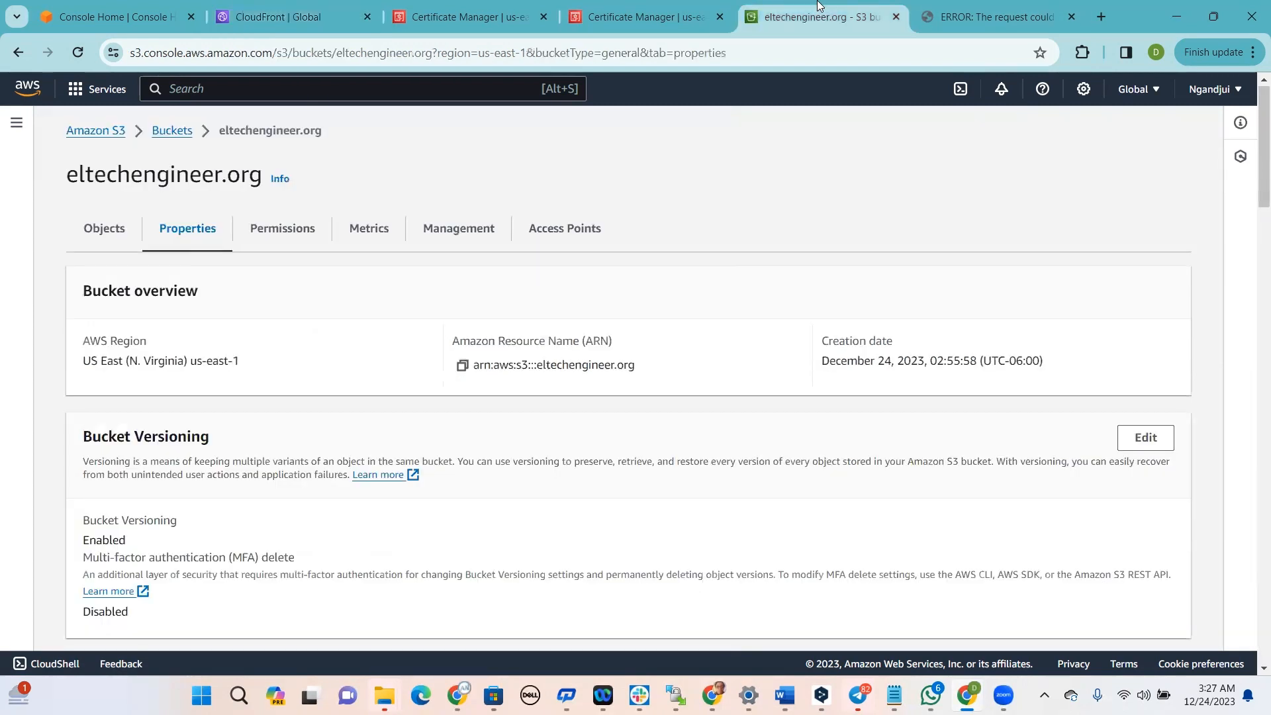
click(1068, 20)
click(1028, 21)
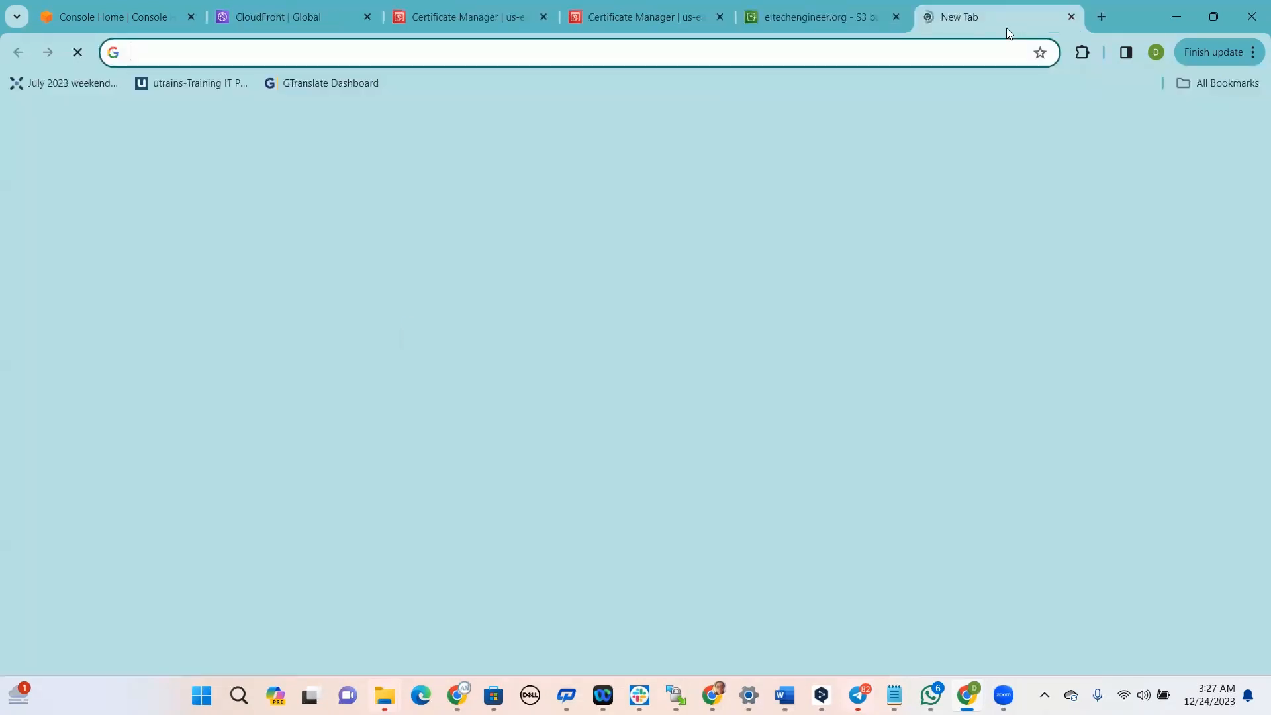
key(ctrl+v)
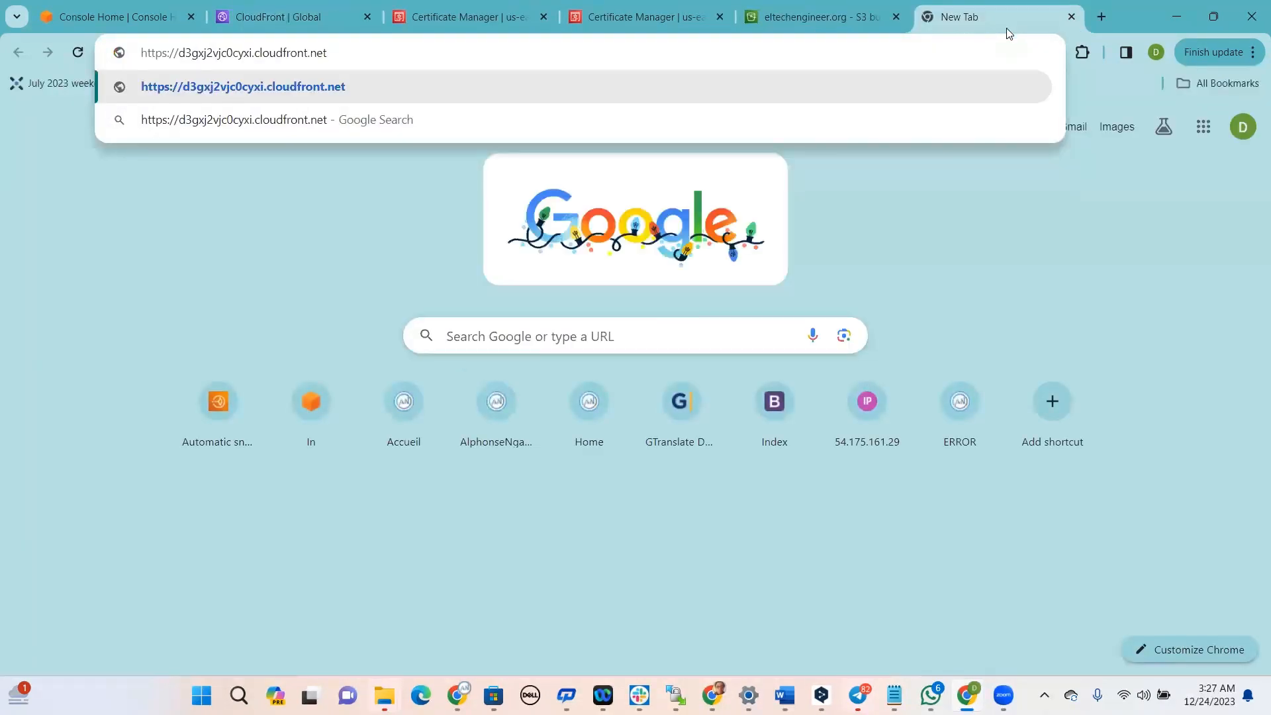
key(Return)
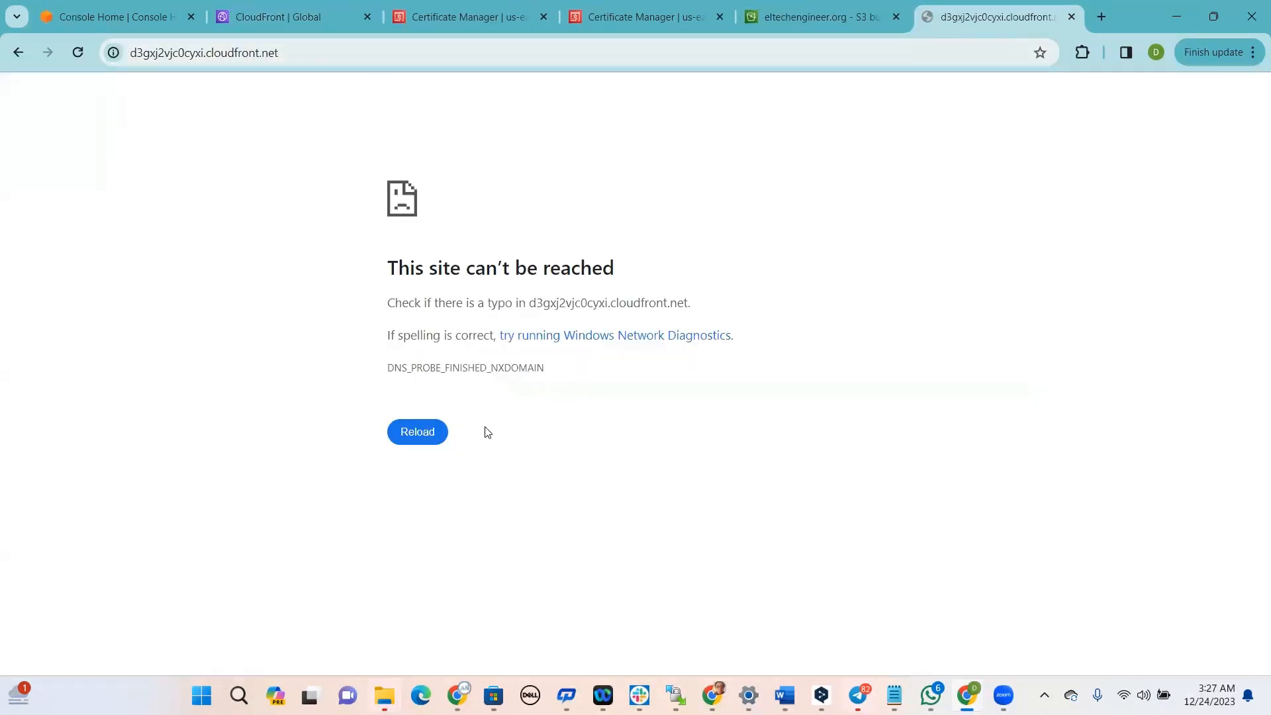
click(424, 433)
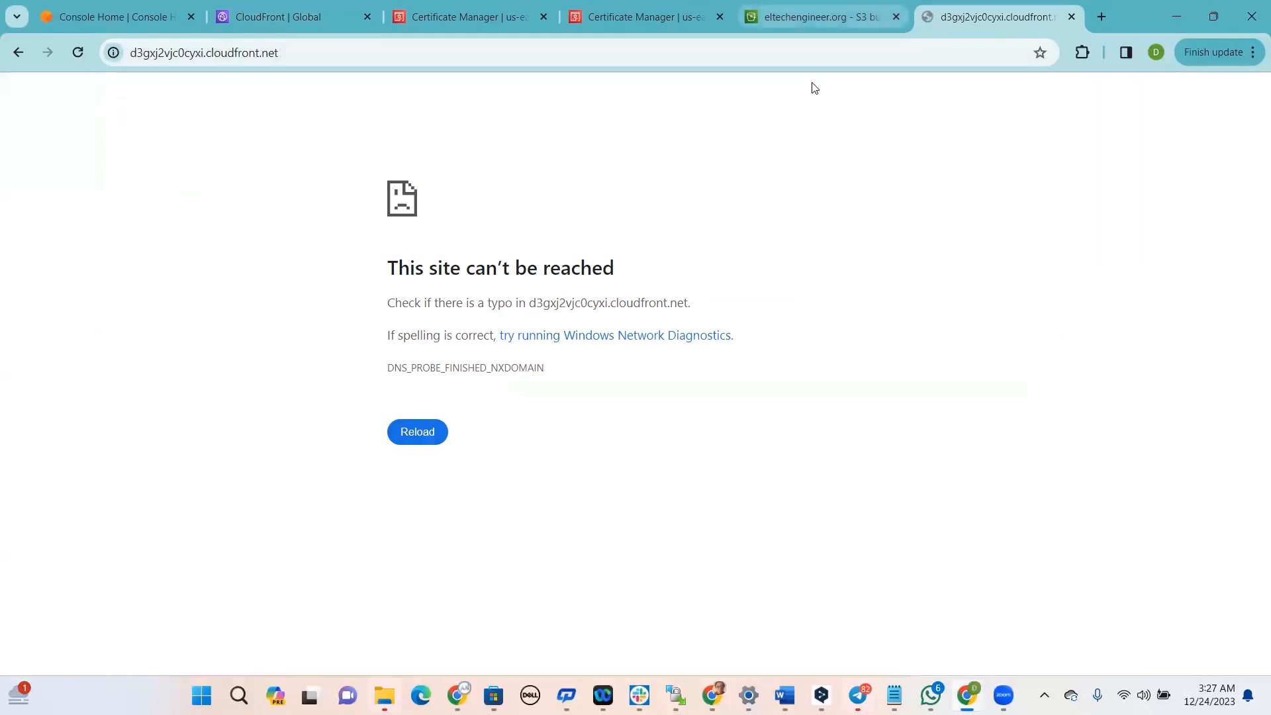
Check the distribution's deployment status in CloudFront, recheck the site and view the certificate list
key(ctrl+shift+Tab)
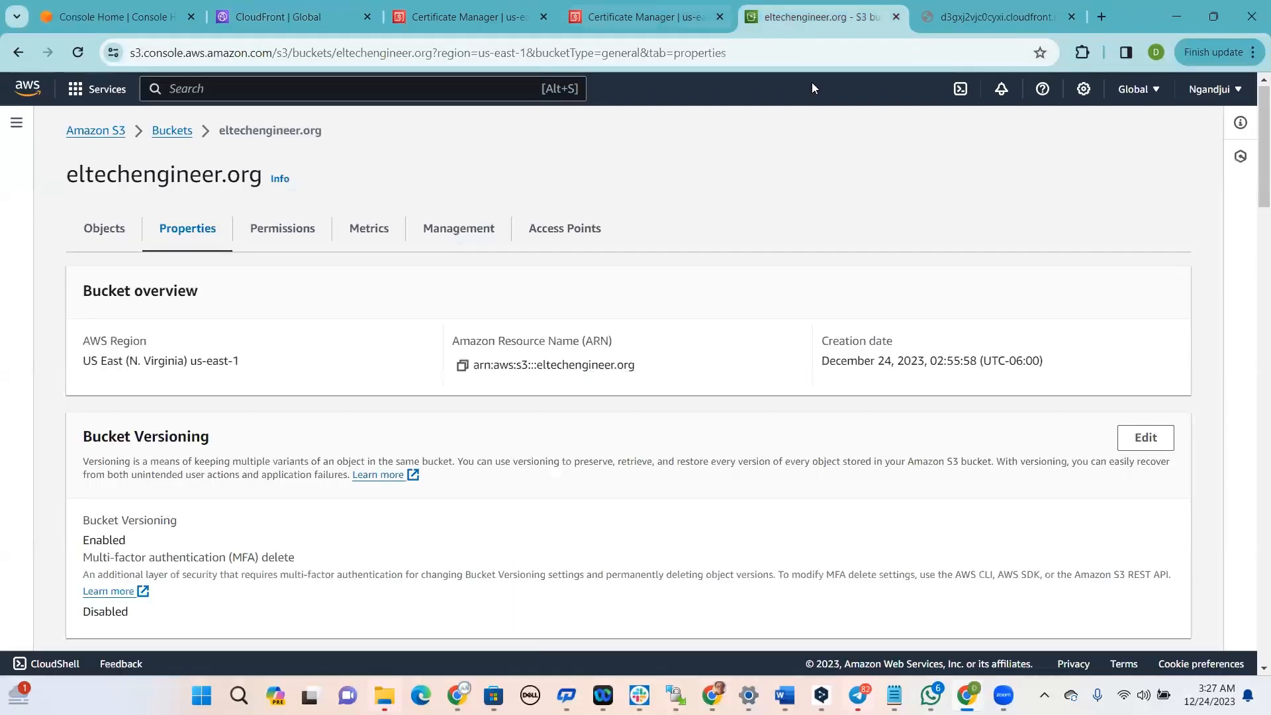
click(238, 18)
drag(904, 219, 859, 218)
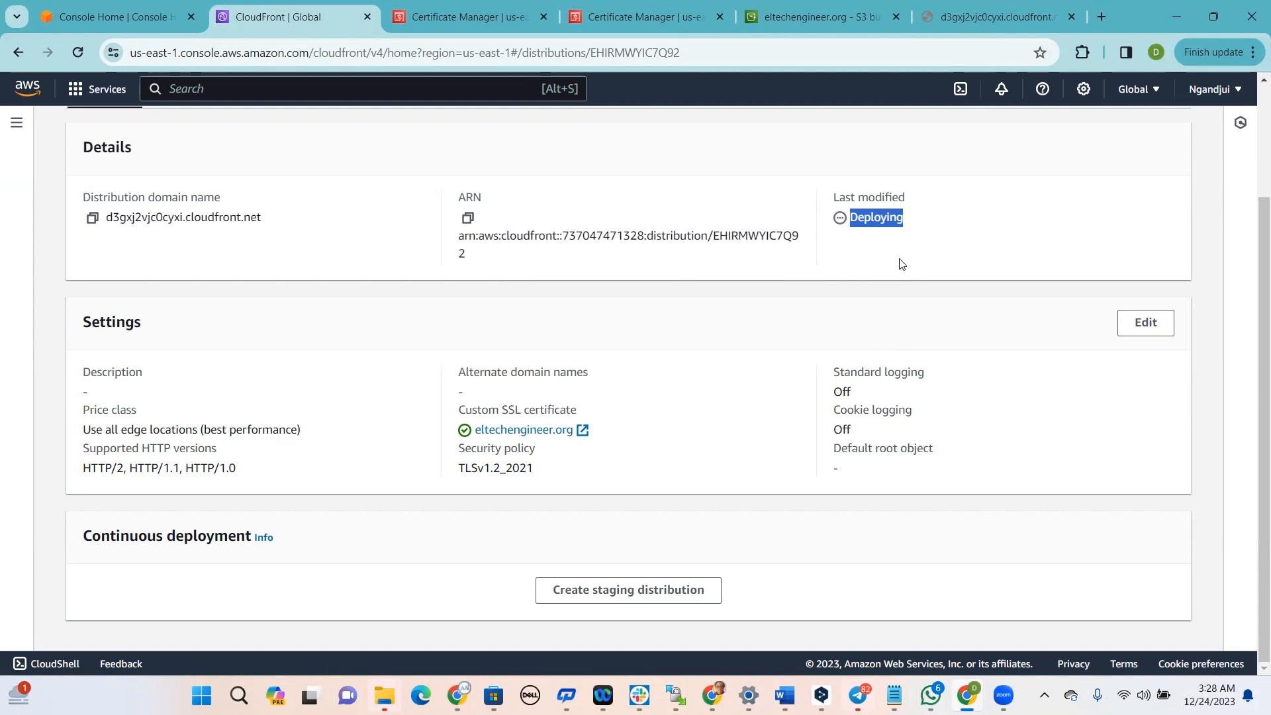
key(ctrl+9)
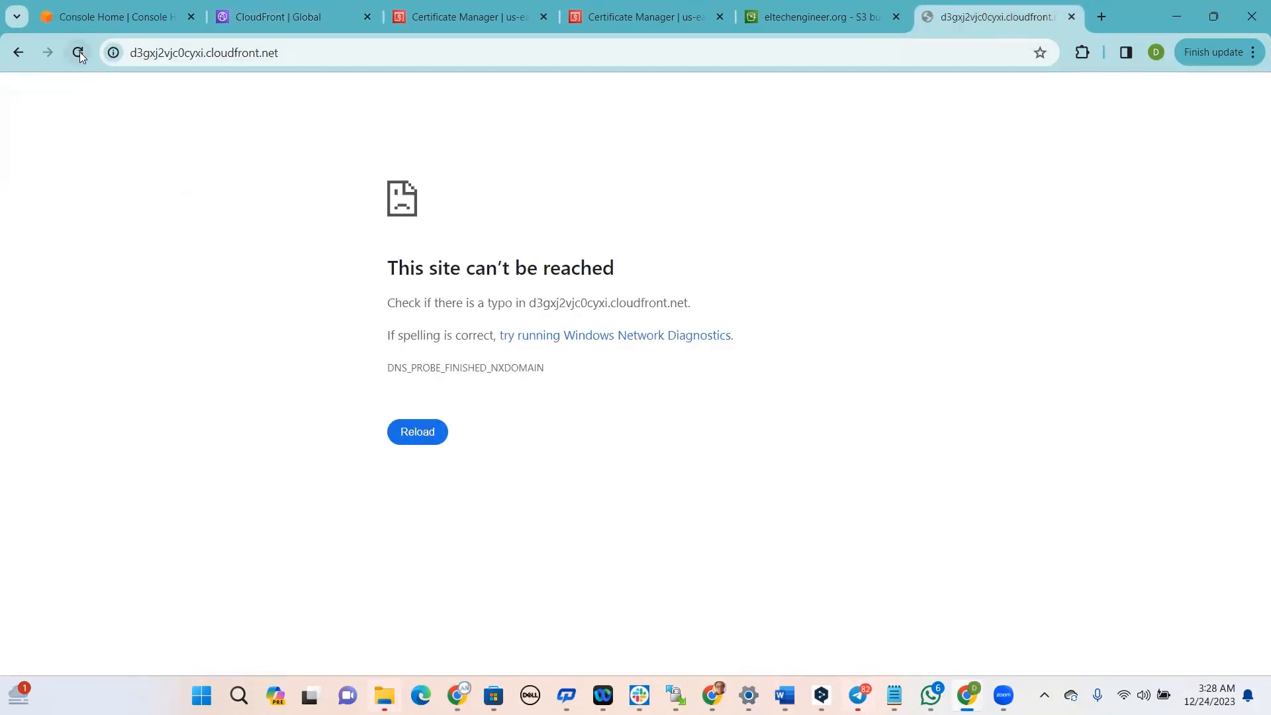
click(357, 17)
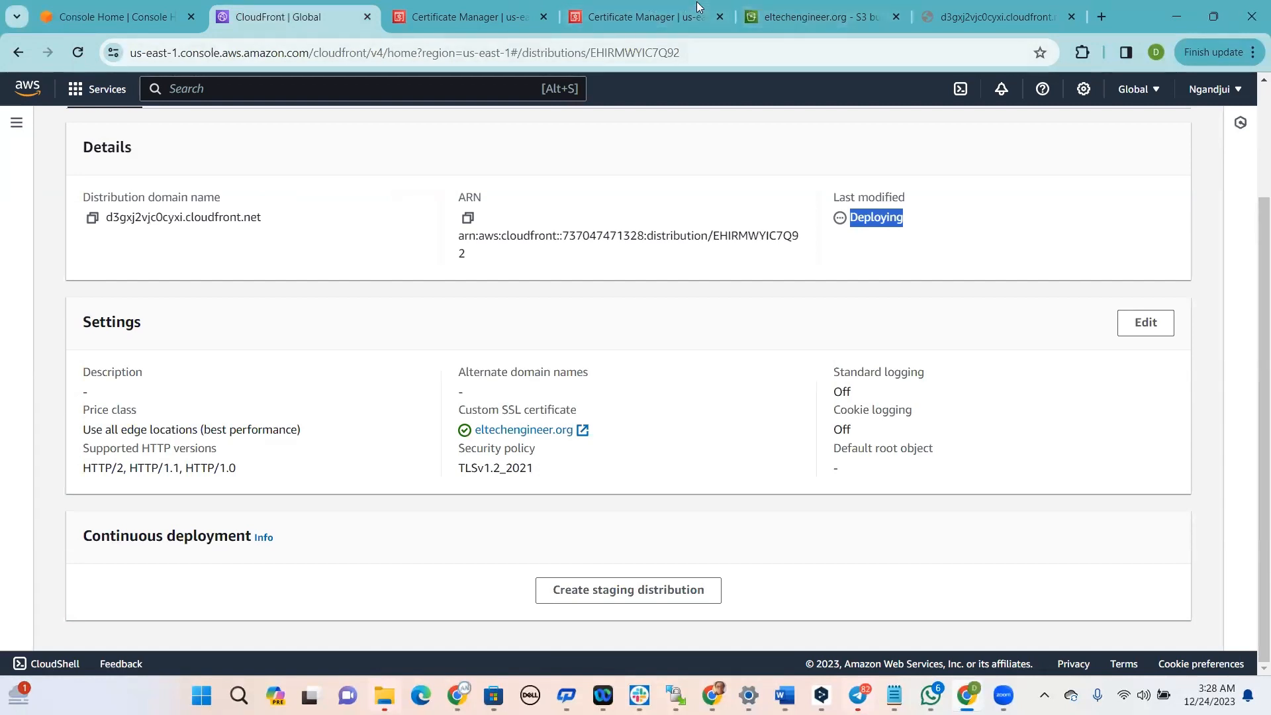
click(583, 12)
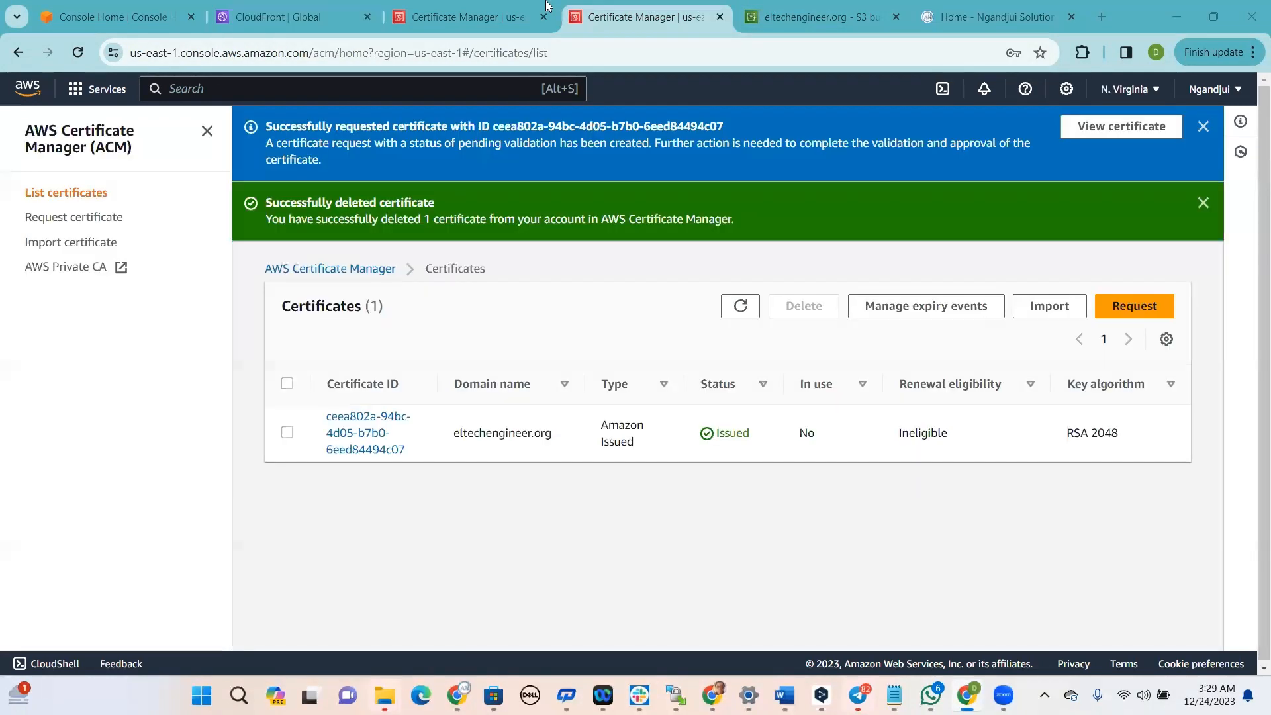
Reload the site at its CloudFront address, inspect the address and return to the start of the home page
click(990, 21)
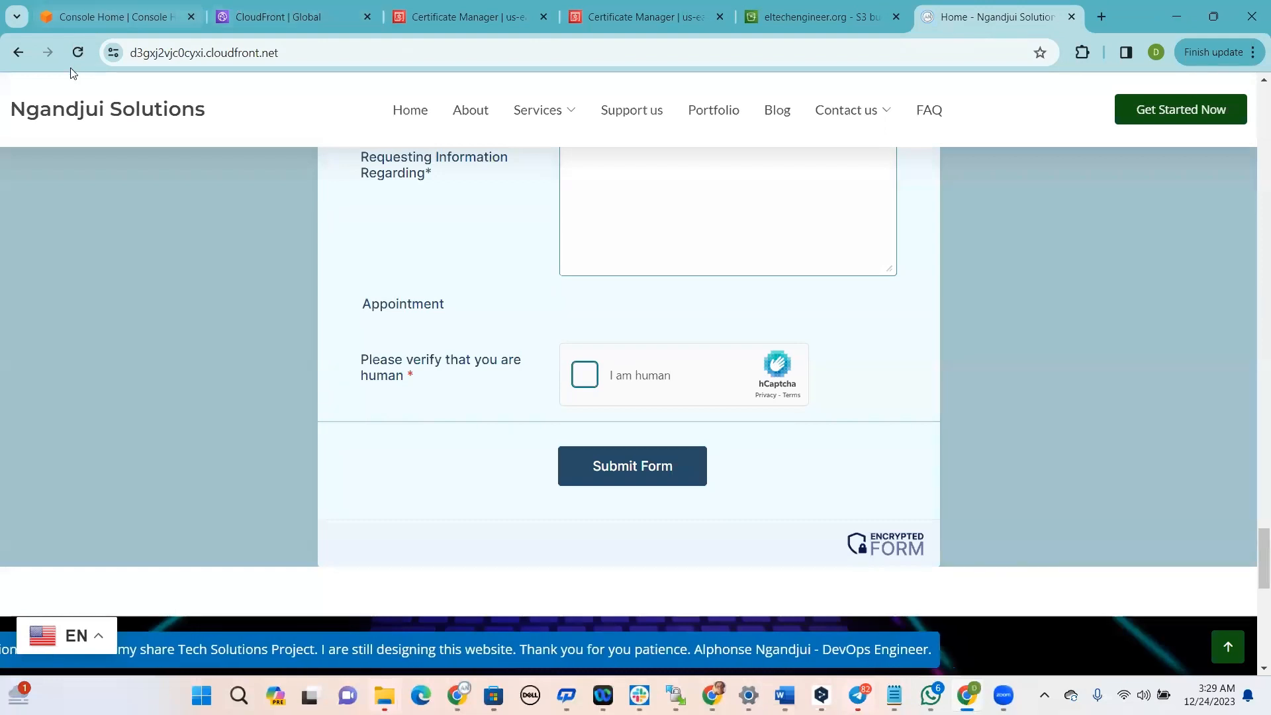
click(86, 50)
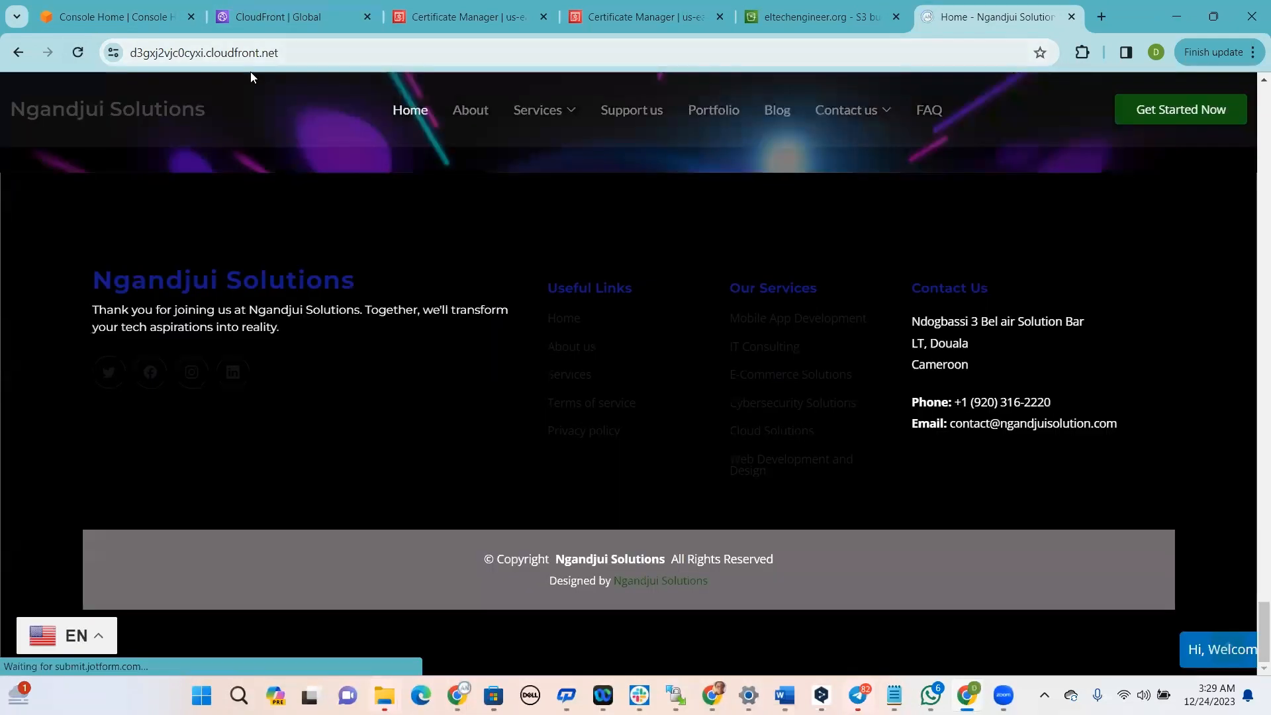
click(250, 63)
drag(277, 53, 129, 54)
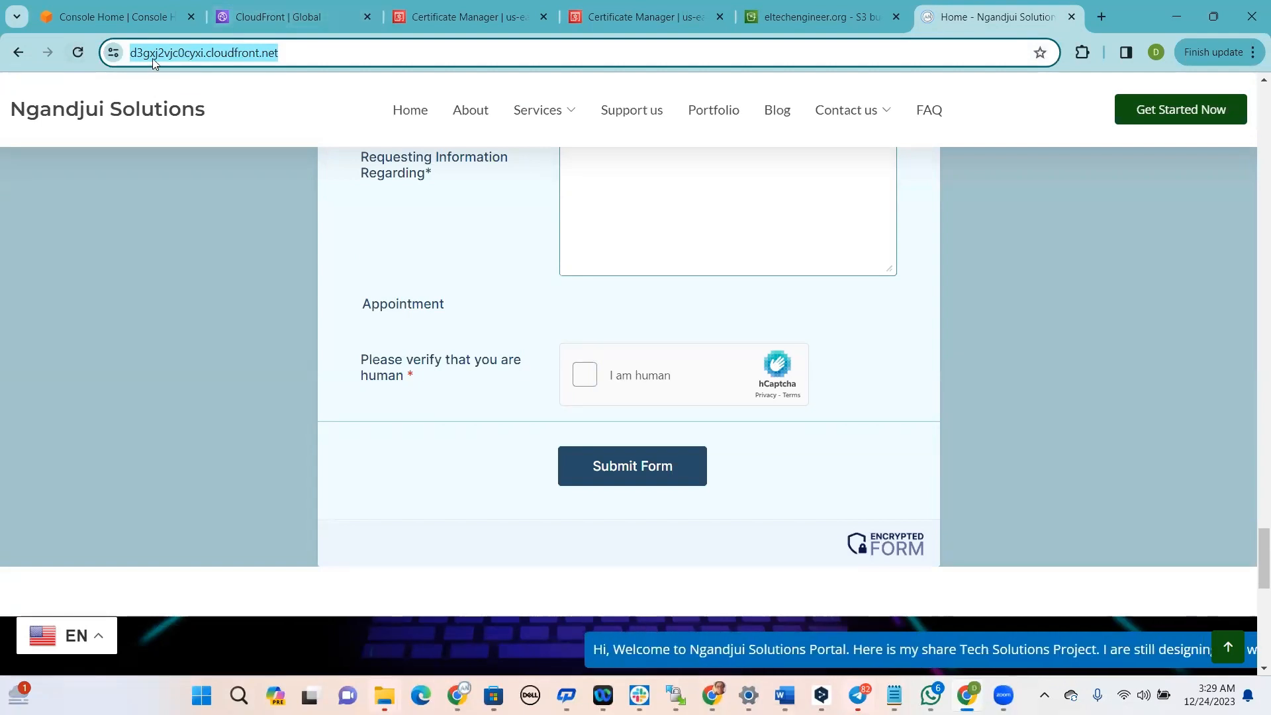
click(1227, 647)
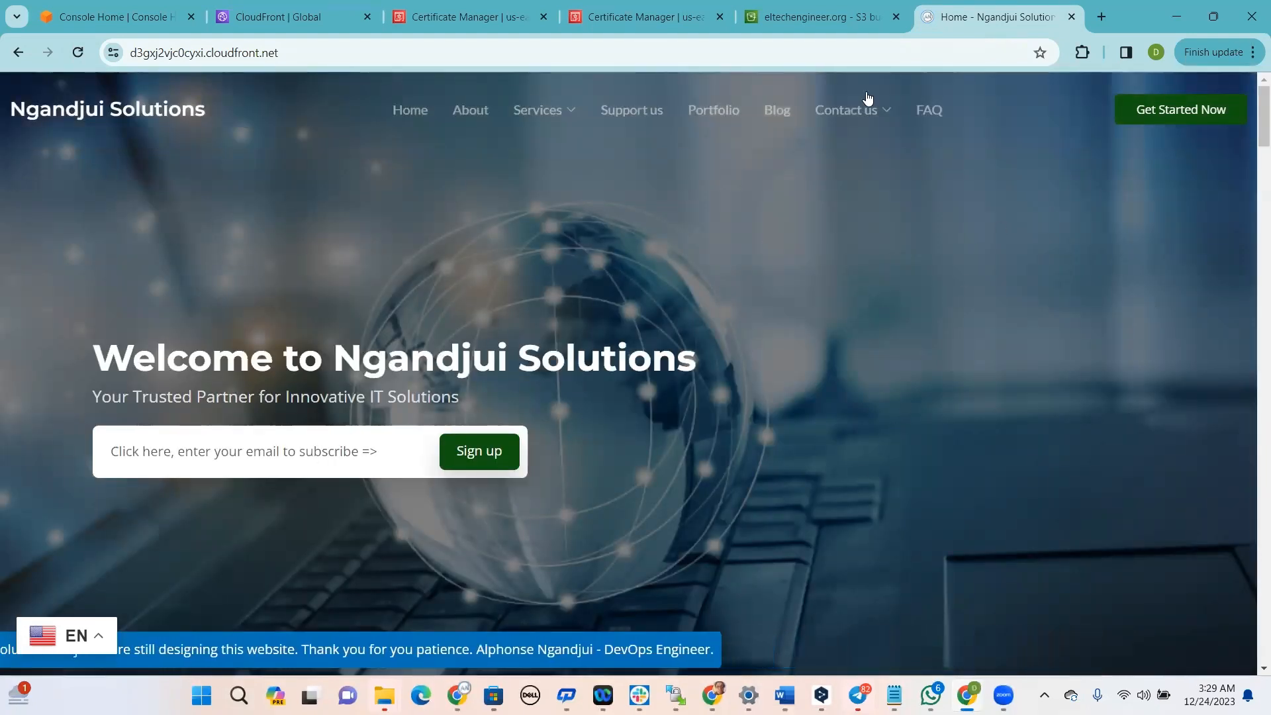
View the site's connection security information and compare its address with the CloudFront distribution's details
click(339, 8)
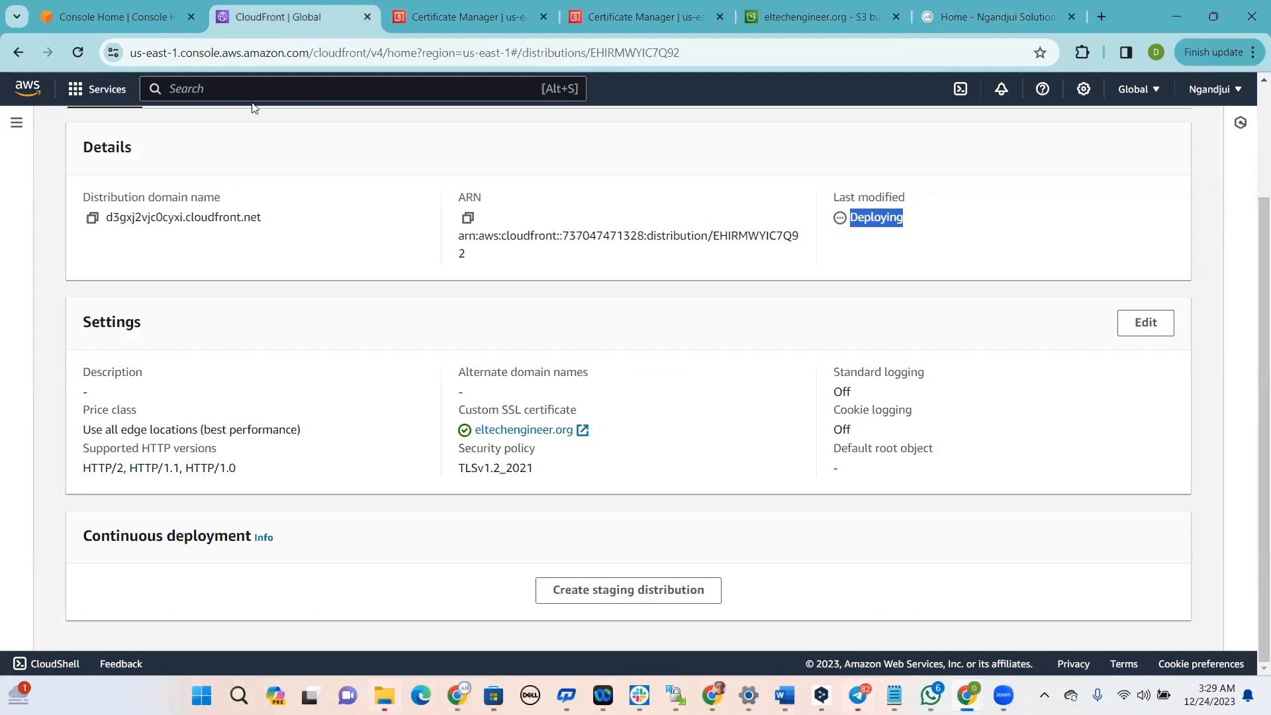
click(993, 17)
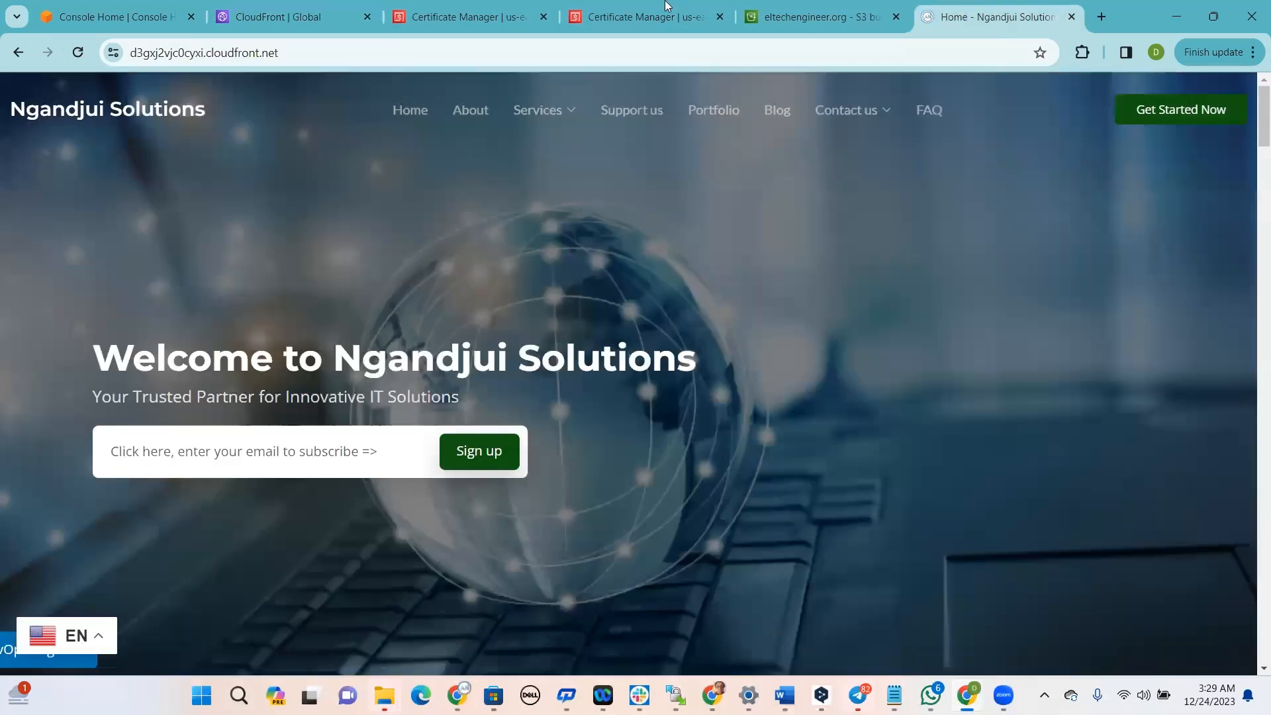
click(113, 54)
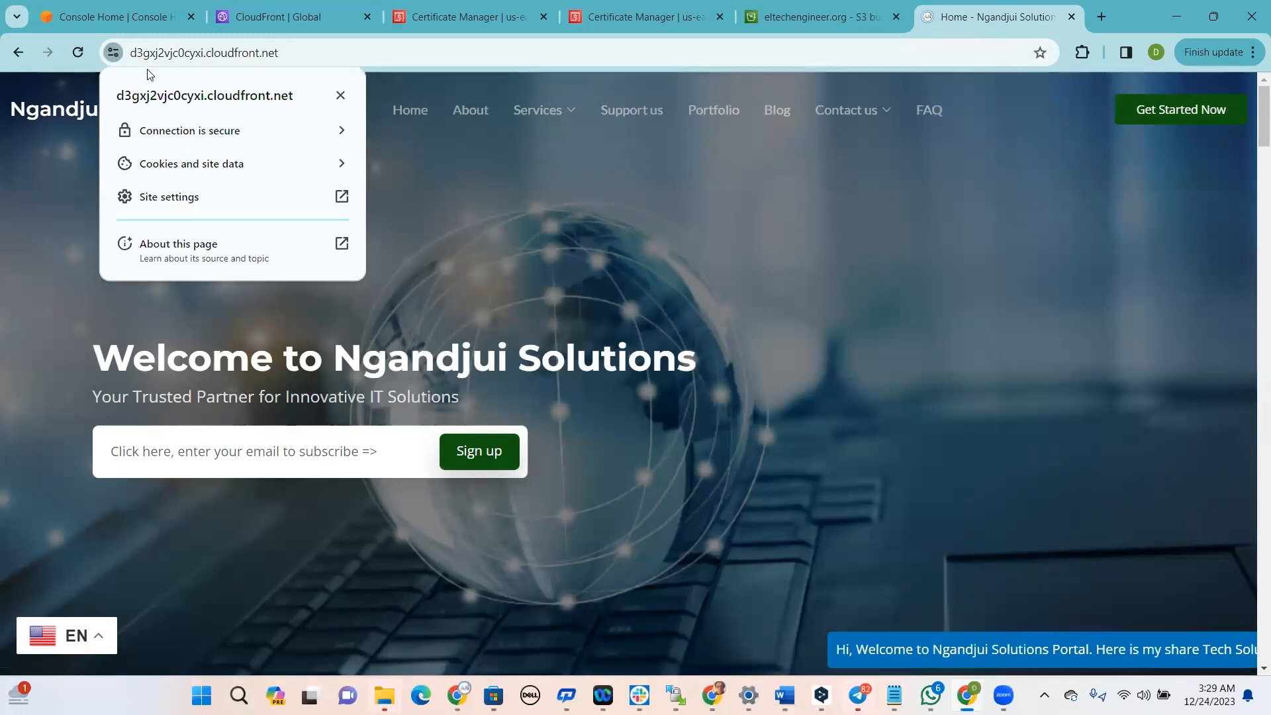
click(291, 16)
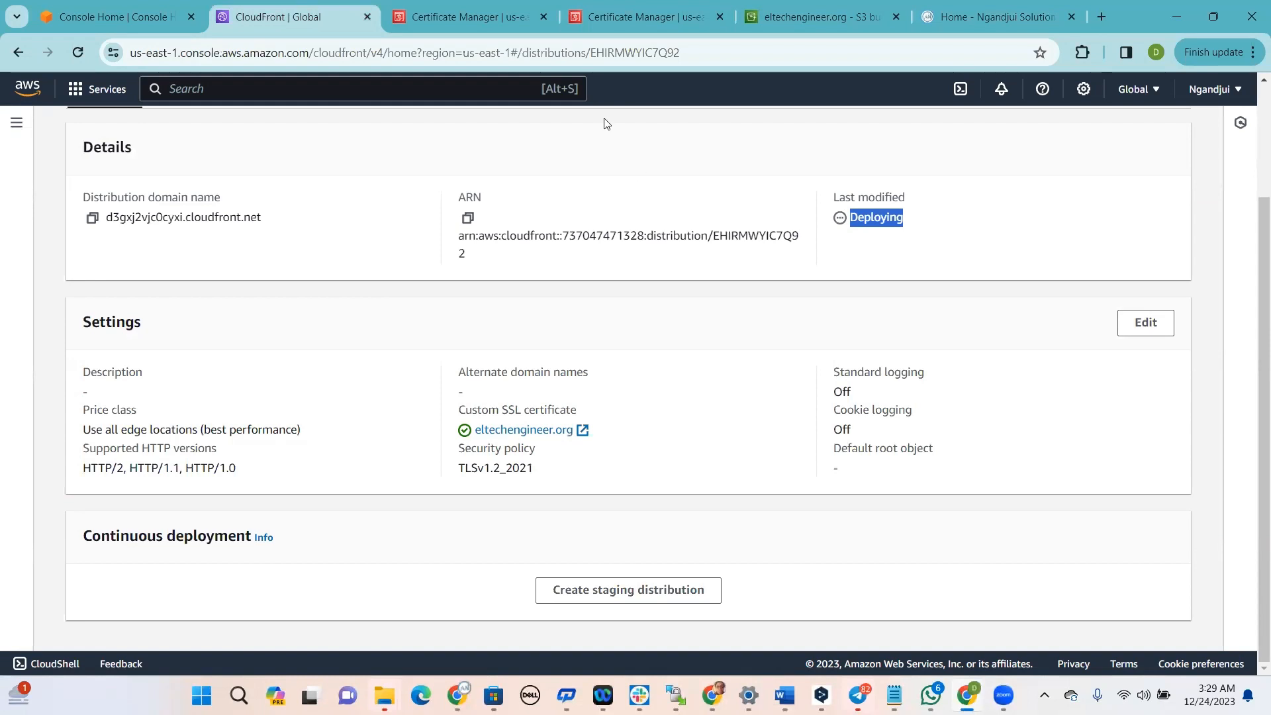
key(ctrl+Tab)
key(ctrl+Tab)
key(ctrl+Tab)
key(ctrl+Tab)
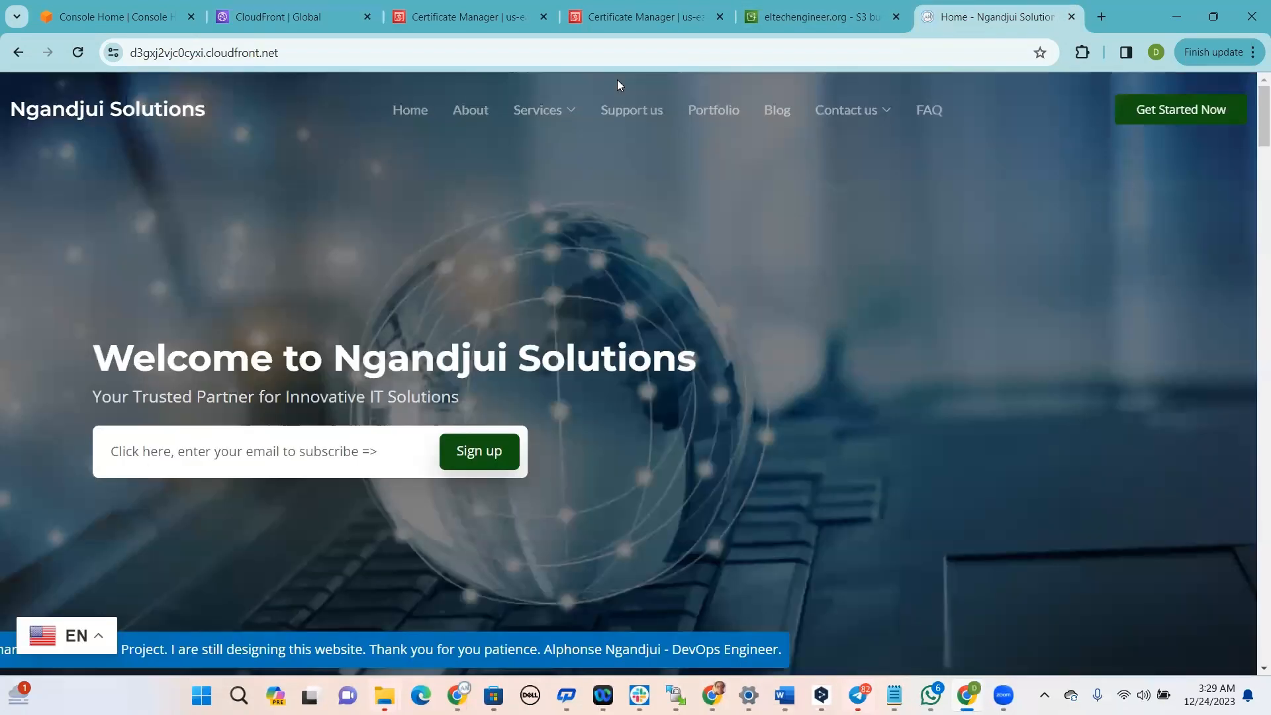
click(122, 51)
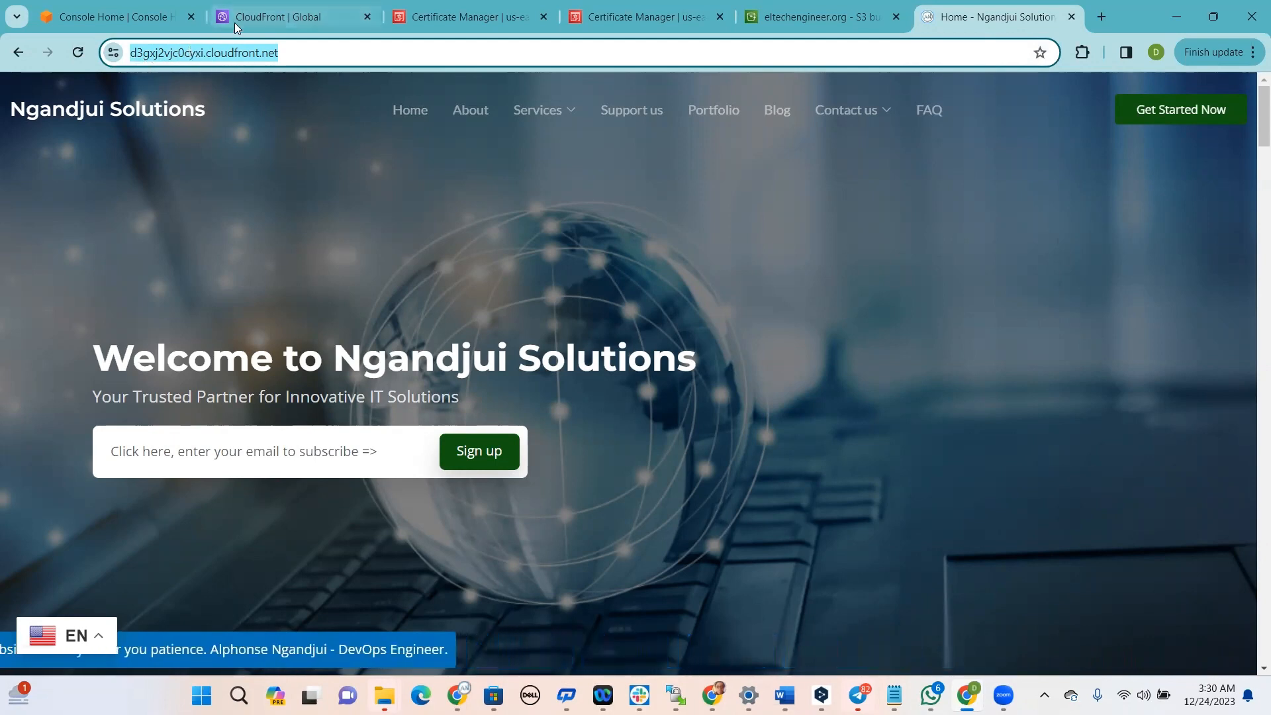
From Console Home, search the AWS services for route 53 and open the Route 53 dashboard in a new tab
key(ctrl+shift+Tab)
key(ctrl+shift+Tab)
click(120, 10)
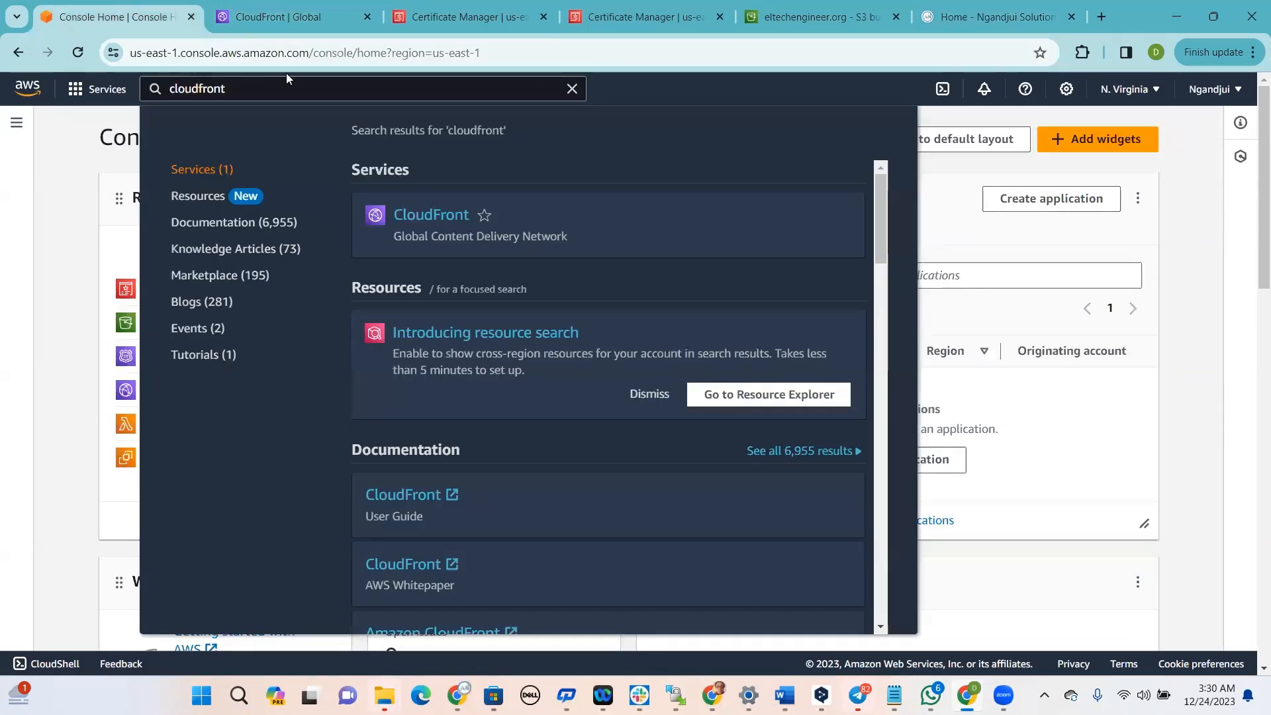
click(279, 88)
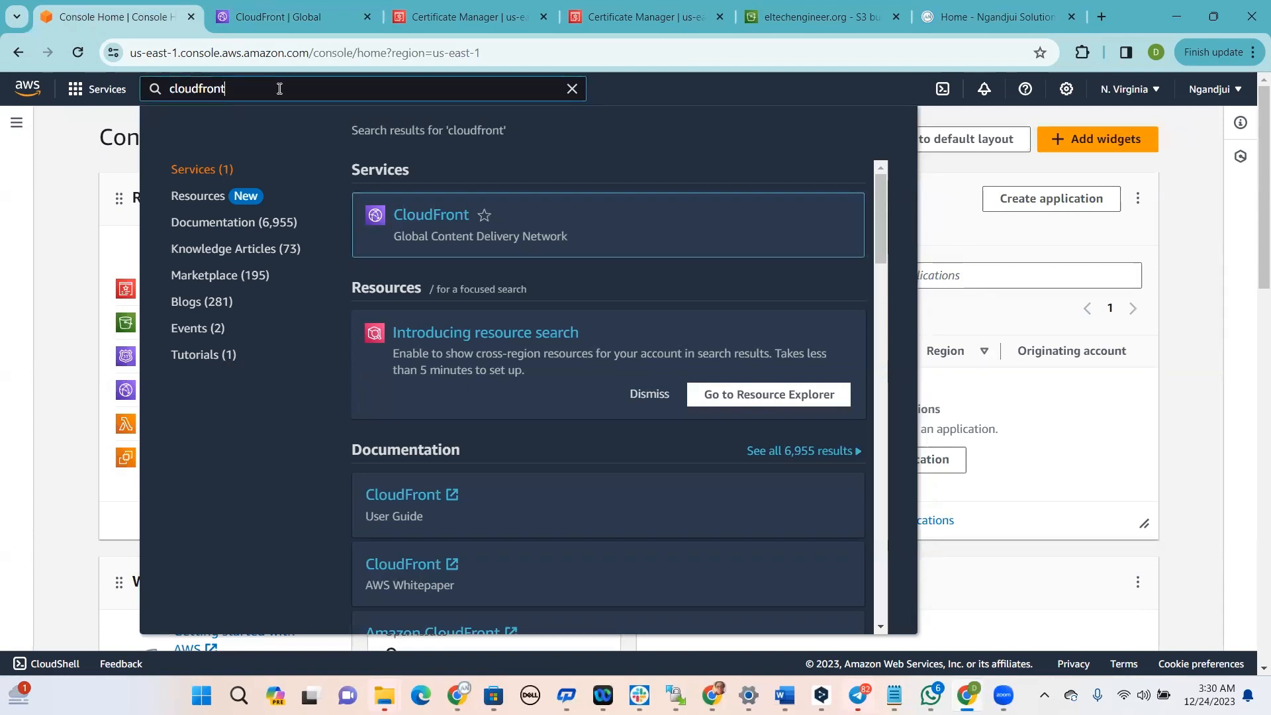
key(ctrl+a)
key(BackSpace)
text(route)
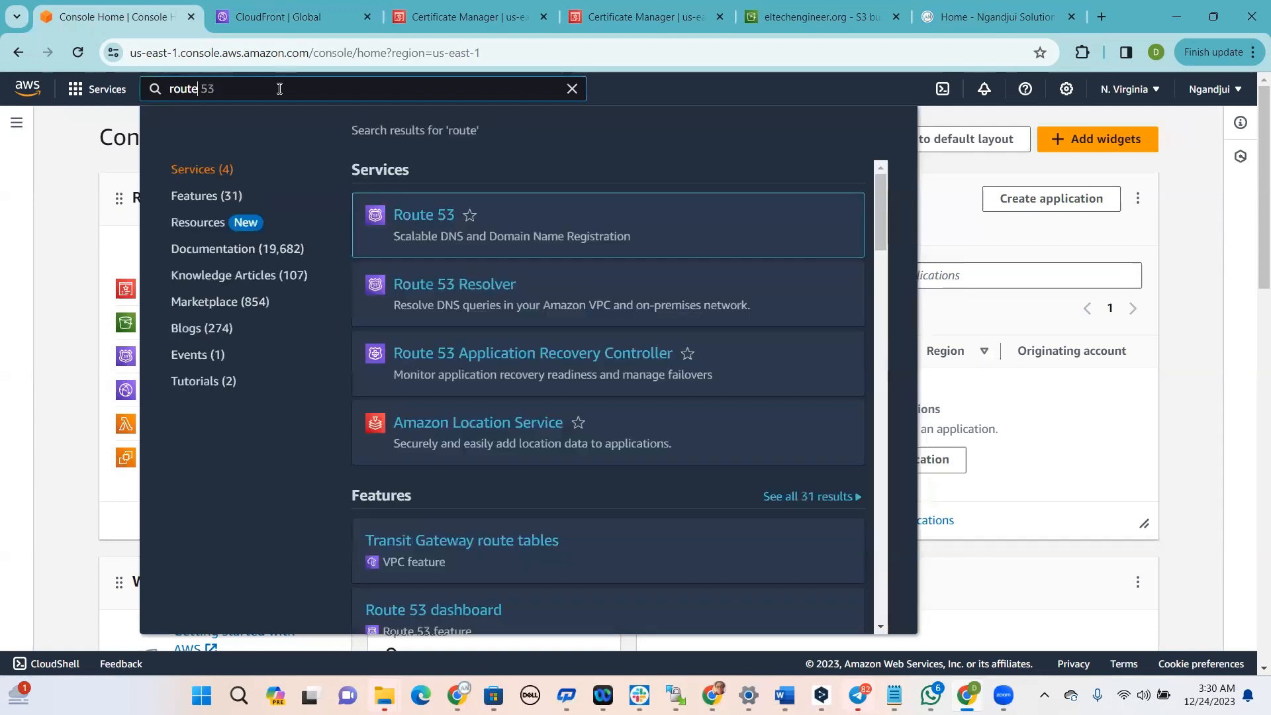
text( 53)
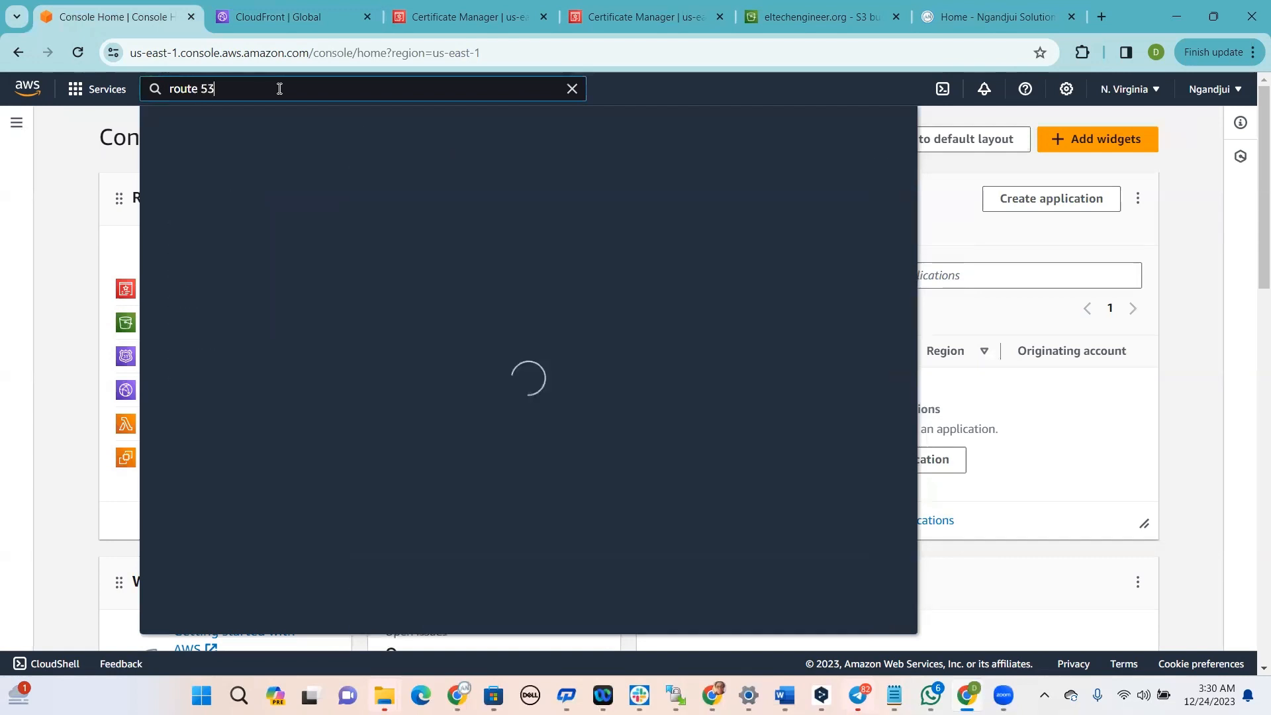
mouse_move(433, 251)
right_click(415, 213)
click(463, 221)
key(ctrl+Tab)
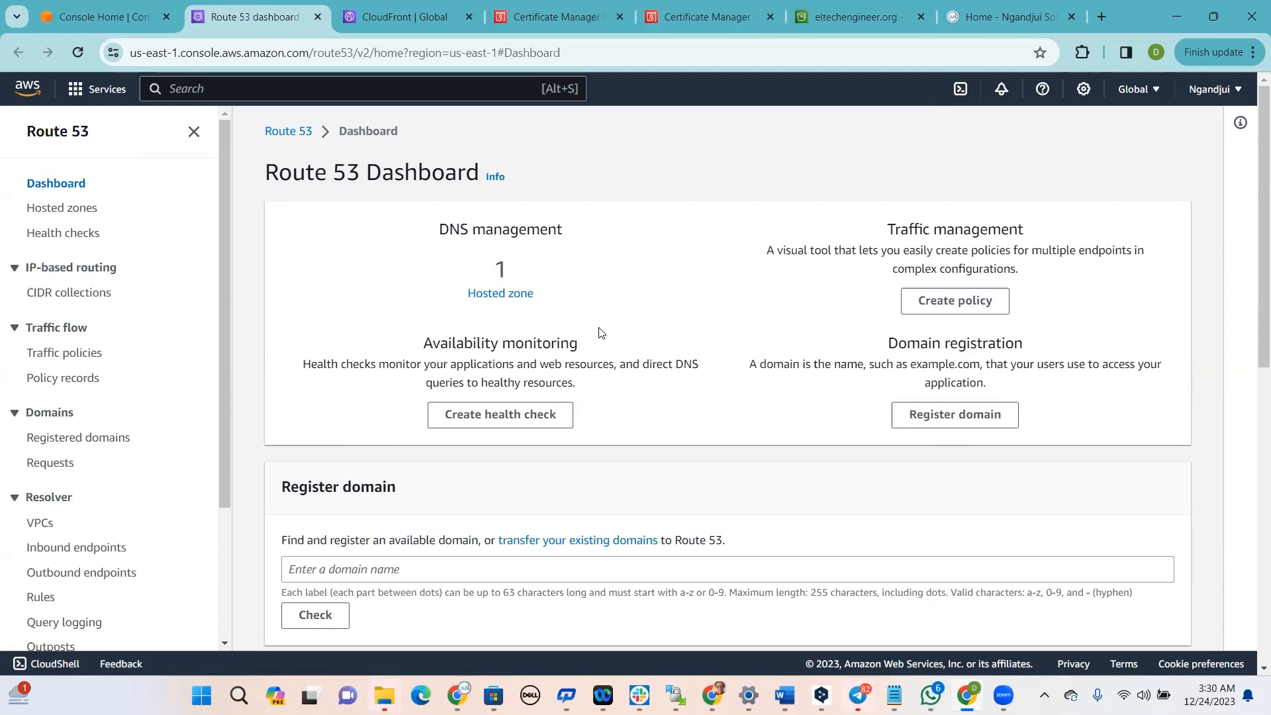
Look over the Route 53 dashboard and open the records of the eltechengineer.org hosted zone
drag(1254, 241, 1253, 373)
scroll(1206, 193, up, 7)
scroll(902, 493, down, 2)
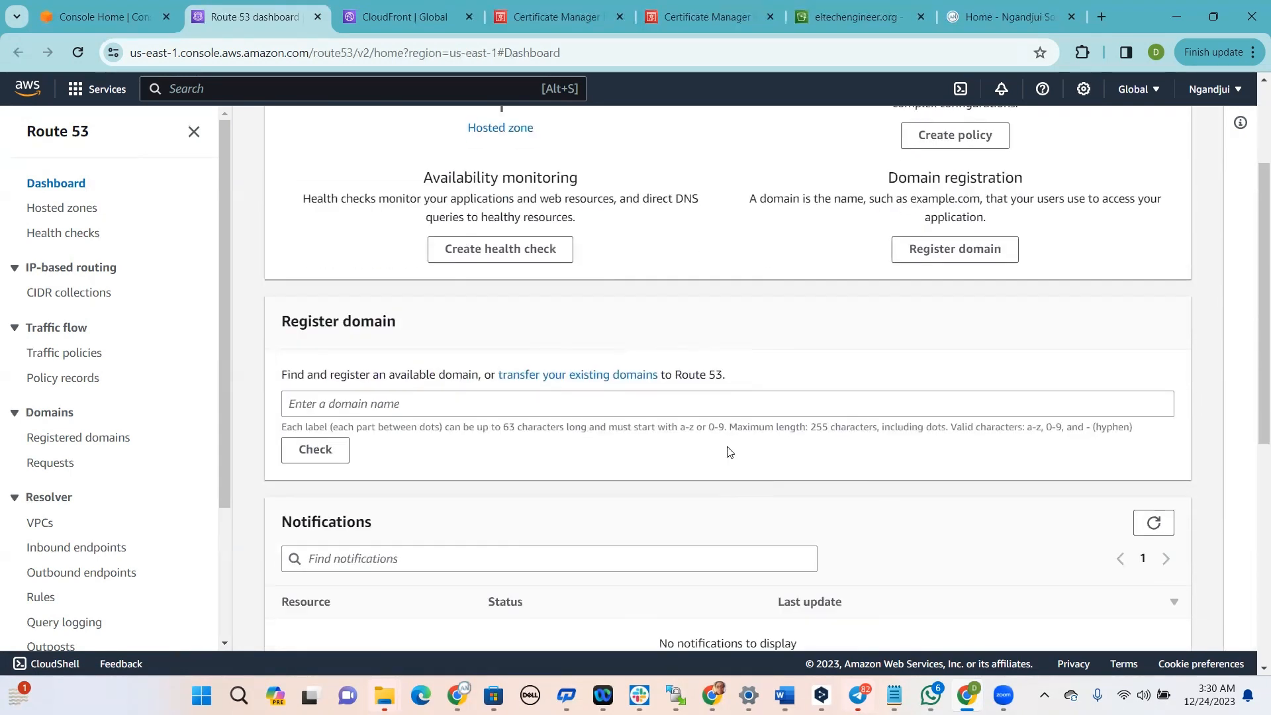
click(493, 129)
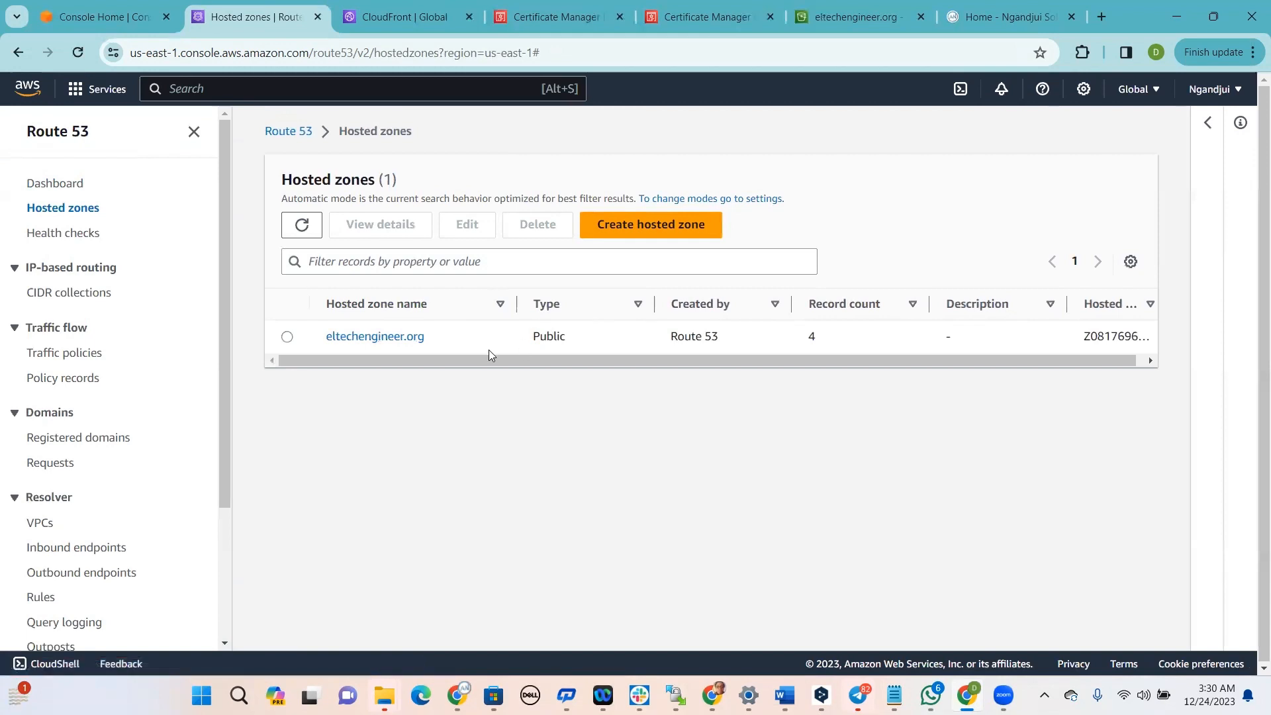
click(400, 338)
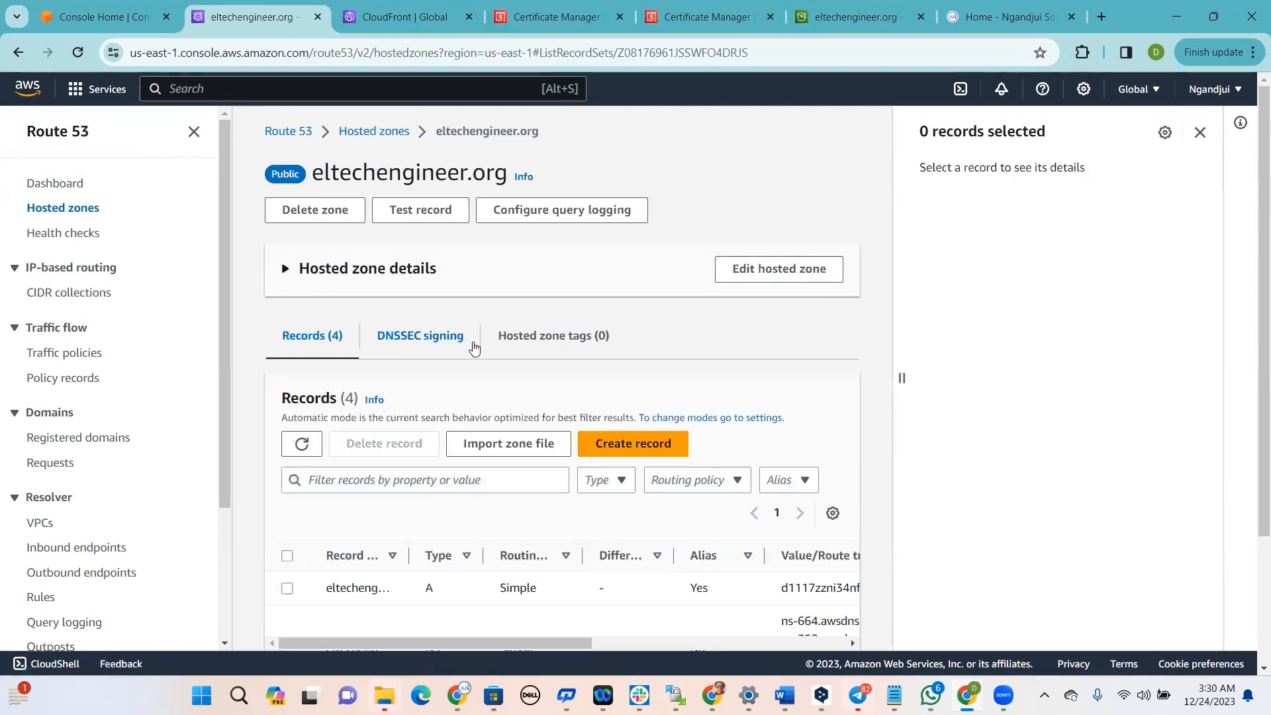
Start a new A record for the root of the eltechengineer.org hosted zone and turn on Alias
click(632, 443)
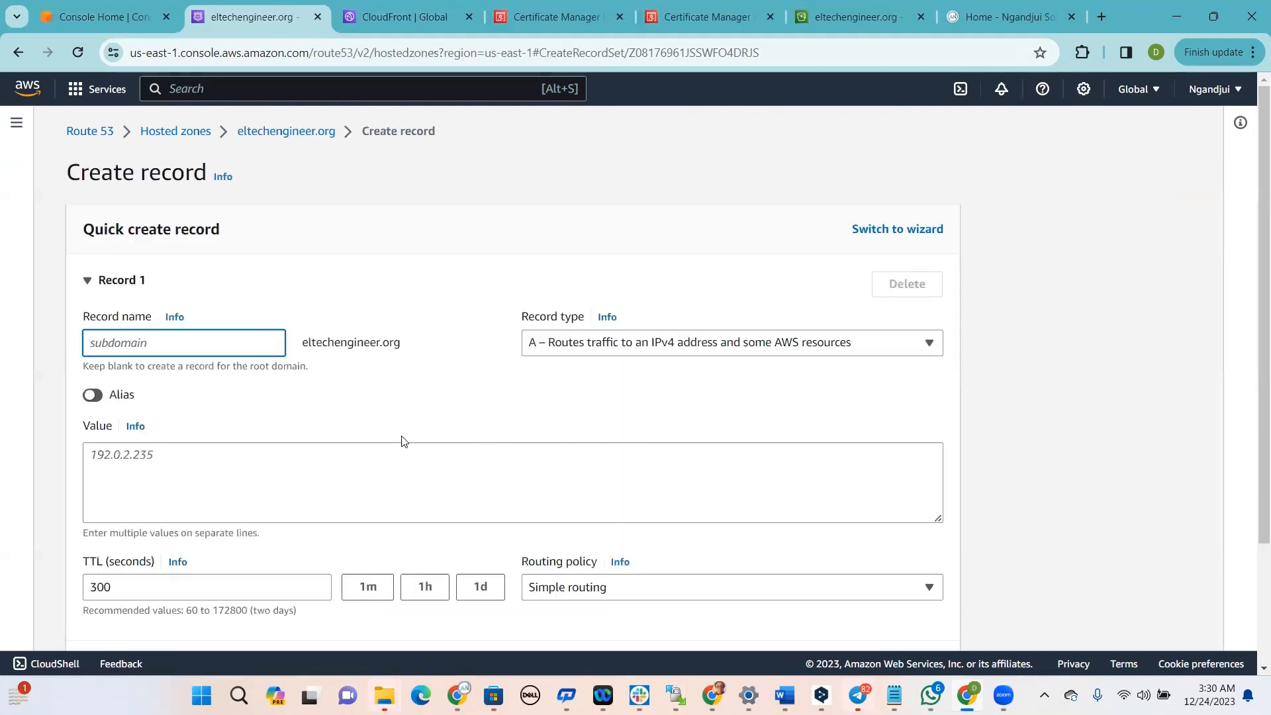
drag(1254, 157, 1254, 218)
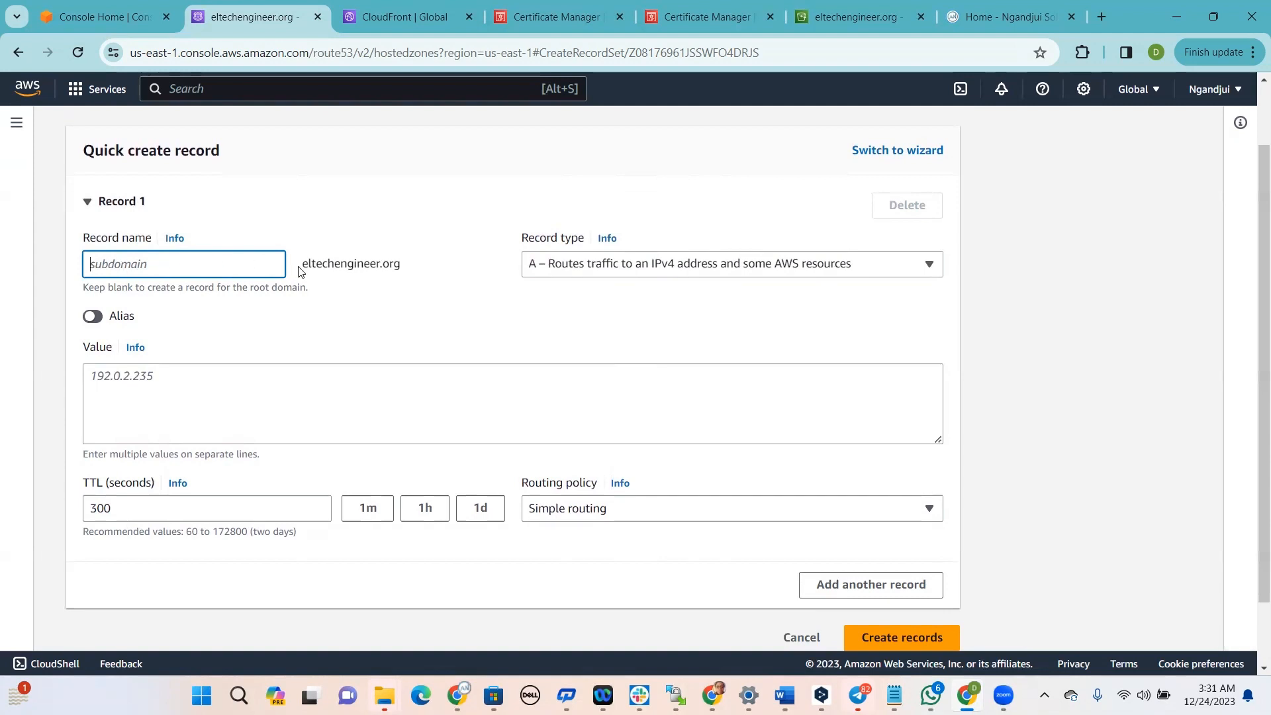
drag(301, 267, 408, 267)
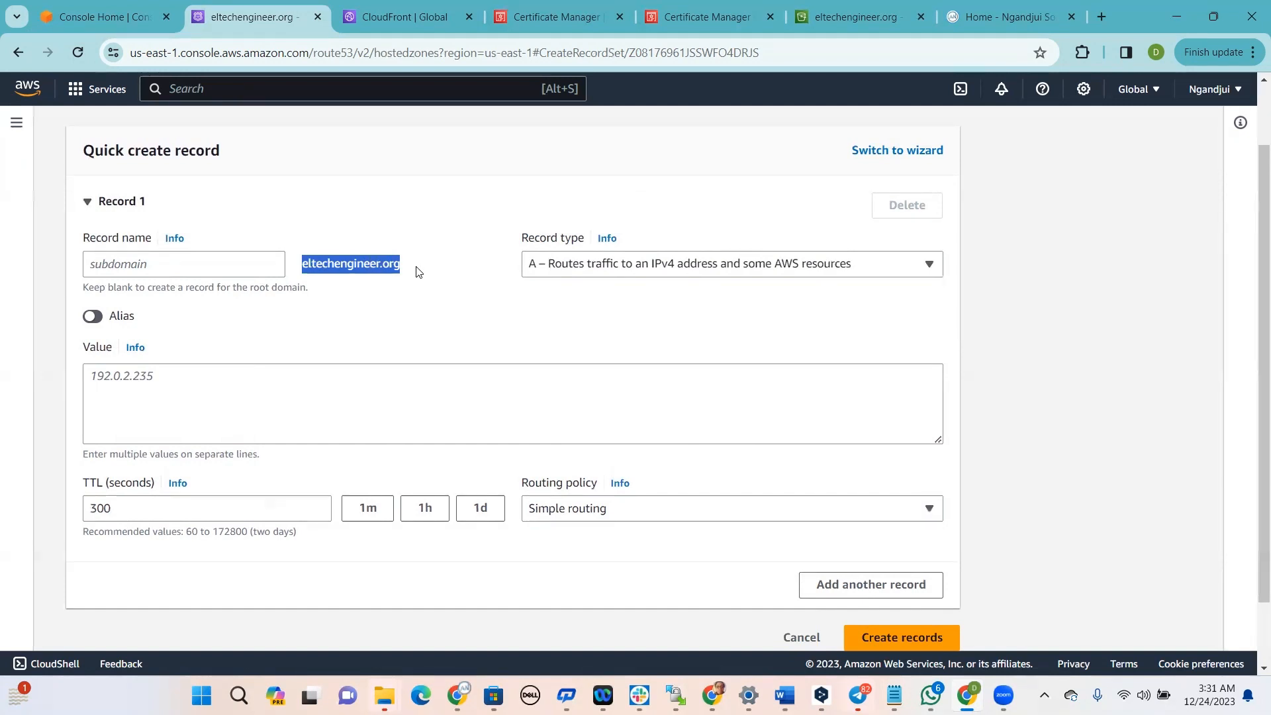
click(160, 380)
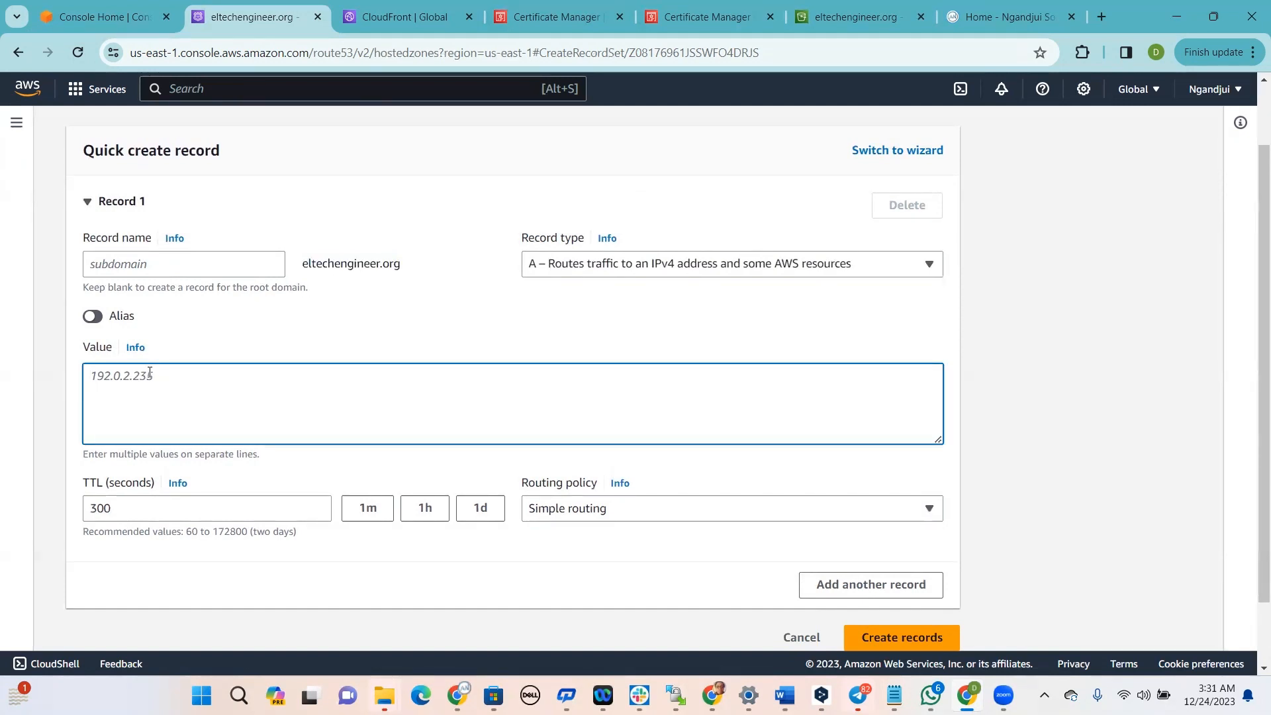
click(95, 317)
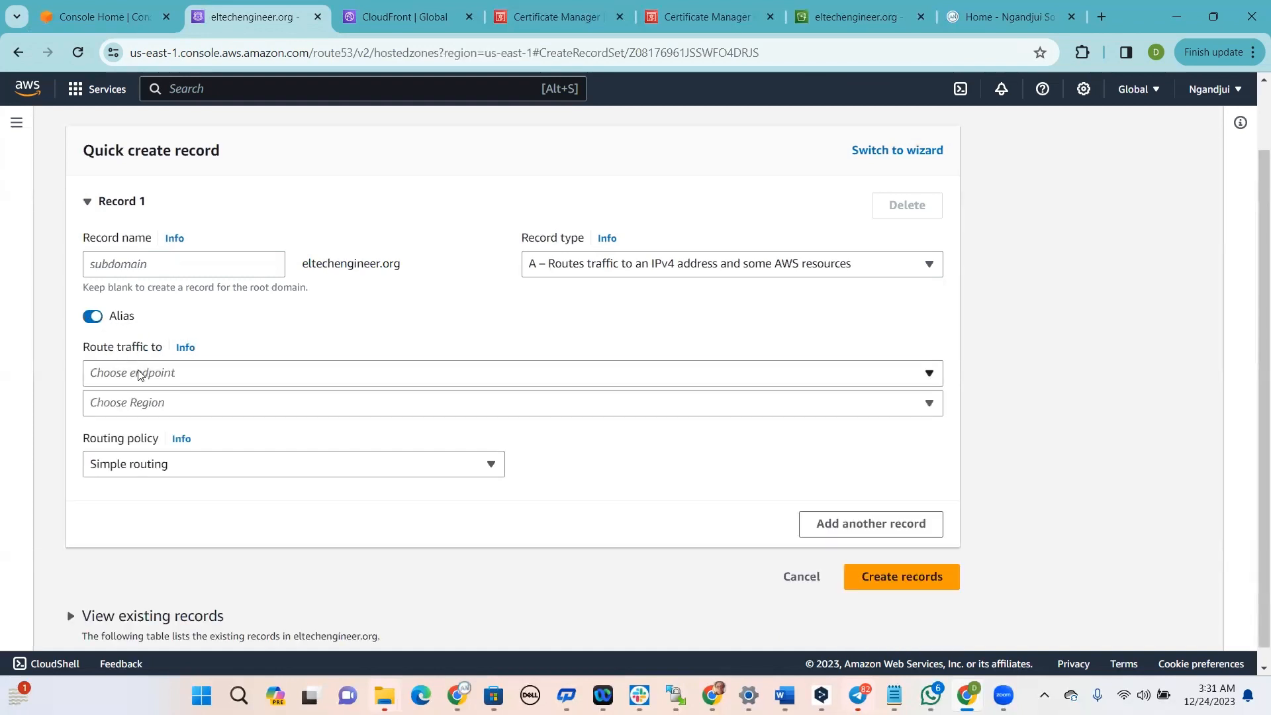
click(100, 315)
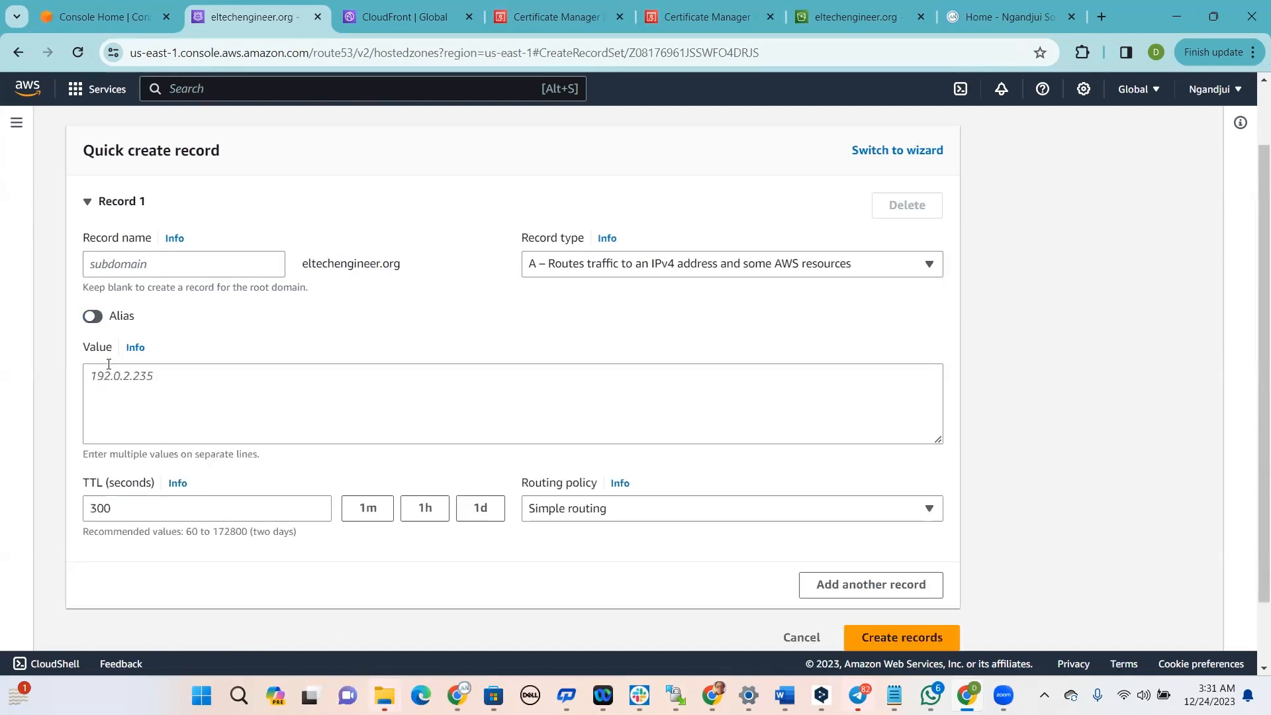
click(94, 317)
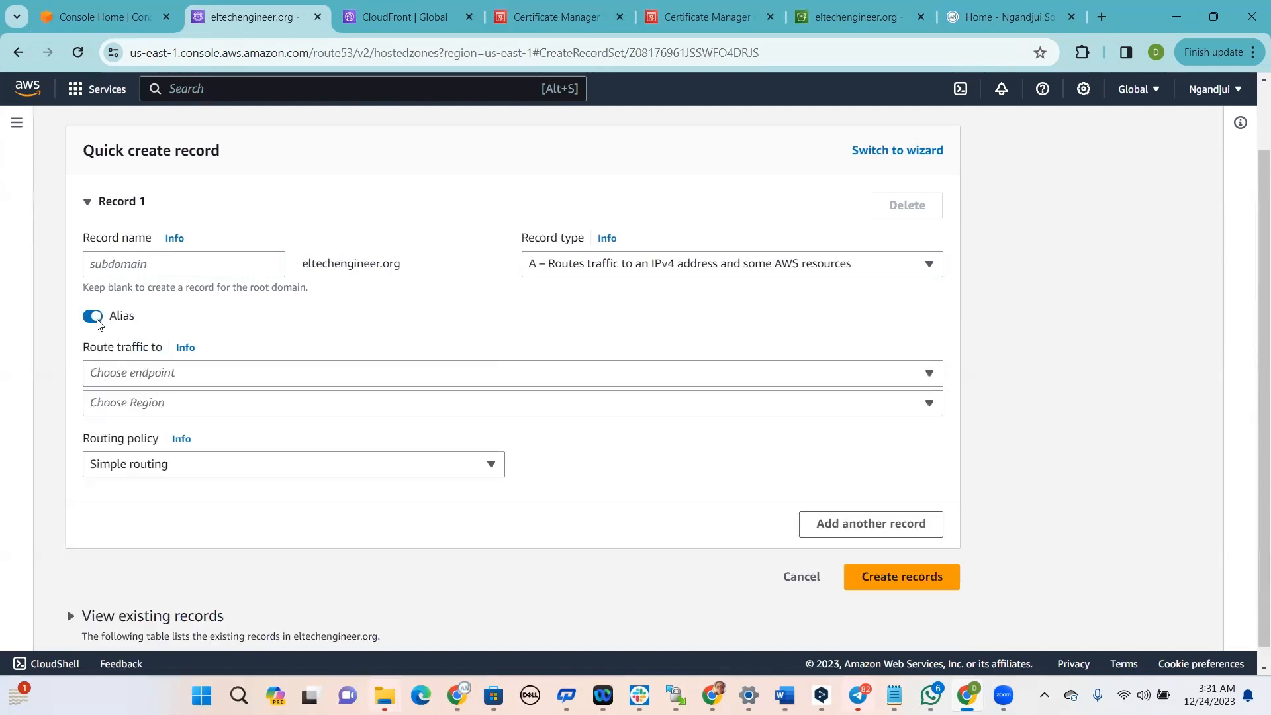
Route the record's traffic as an alias to the CloudFront distribution d5luom0av6tz7.cloudfront.net
click(139, 375)
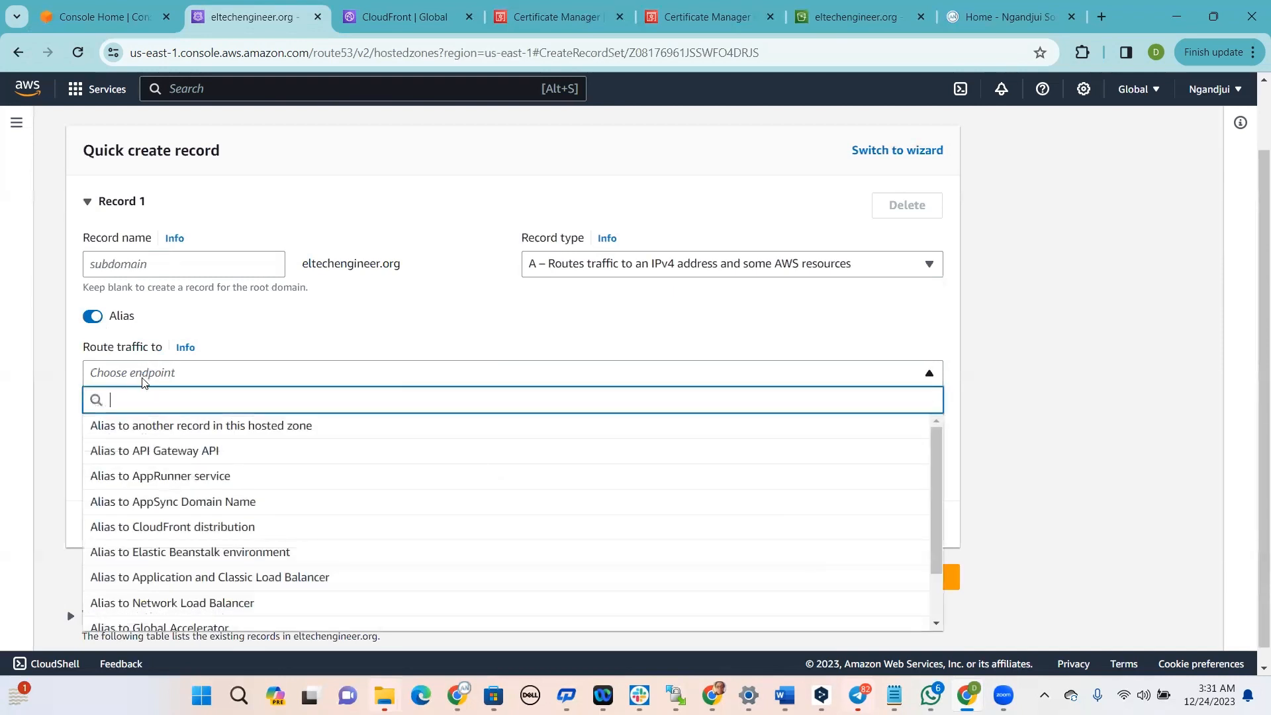
click(189, 526)
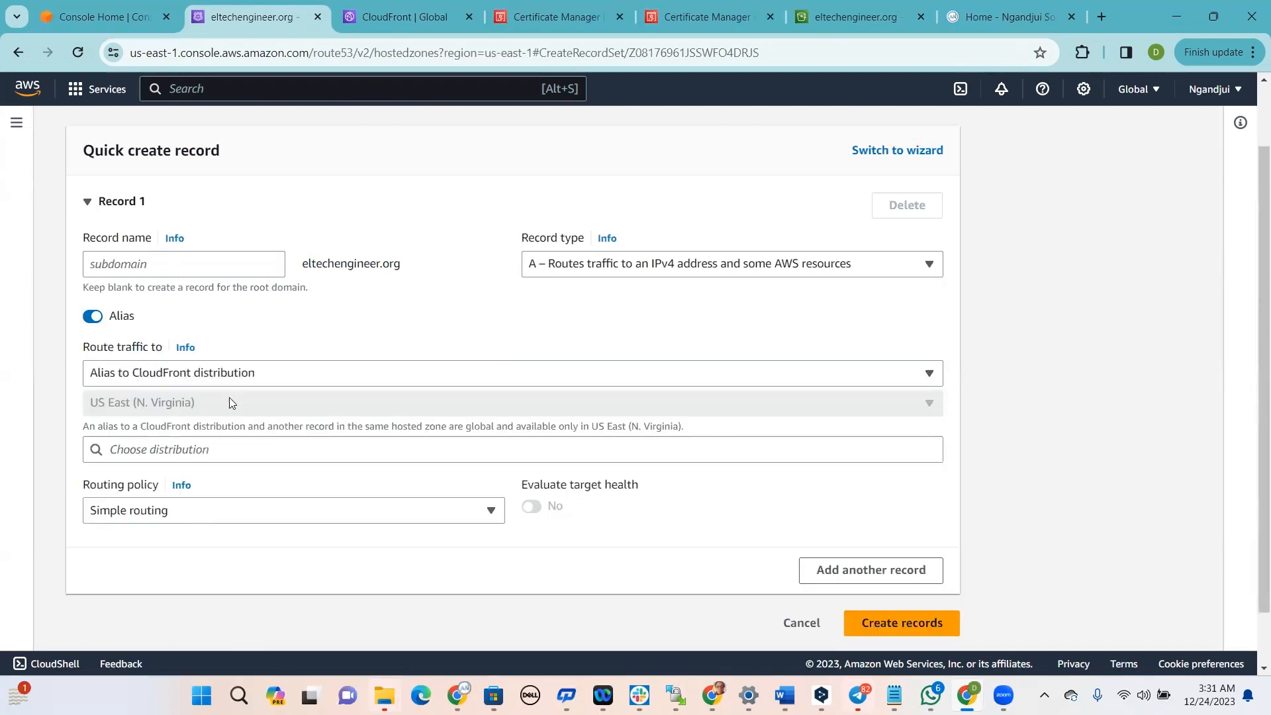
click(176, 451)
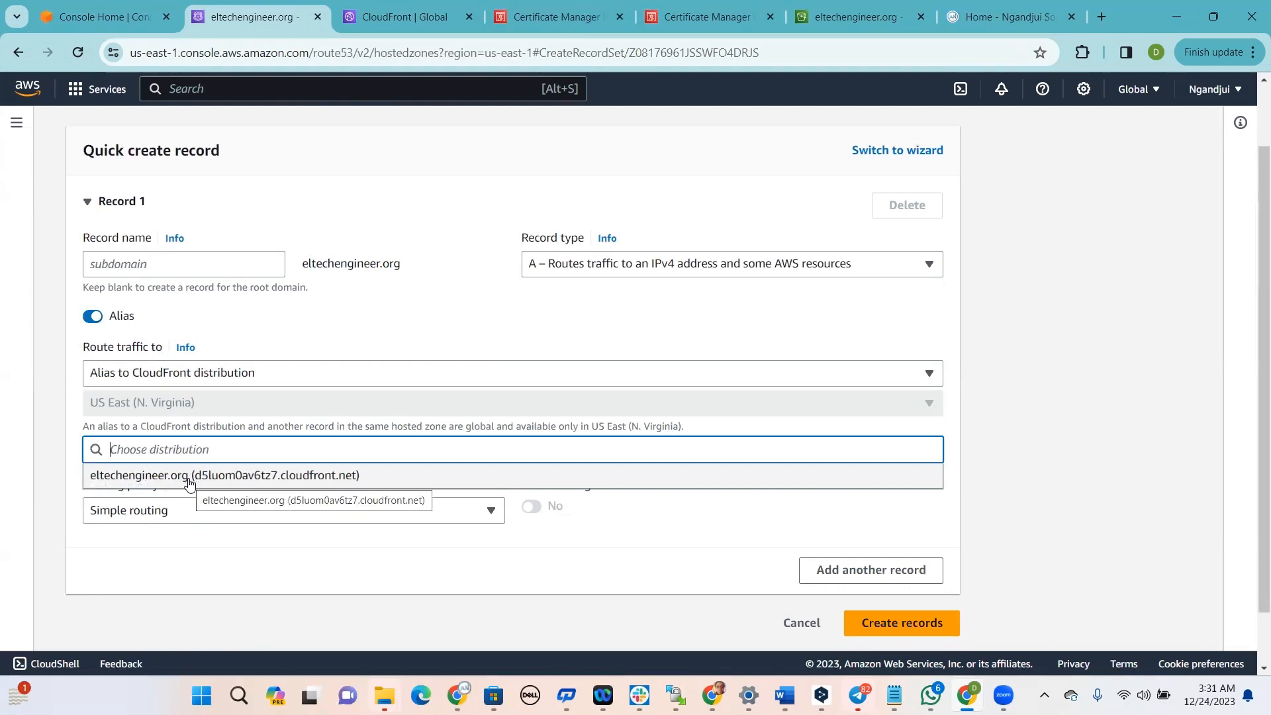
click(191, 475)
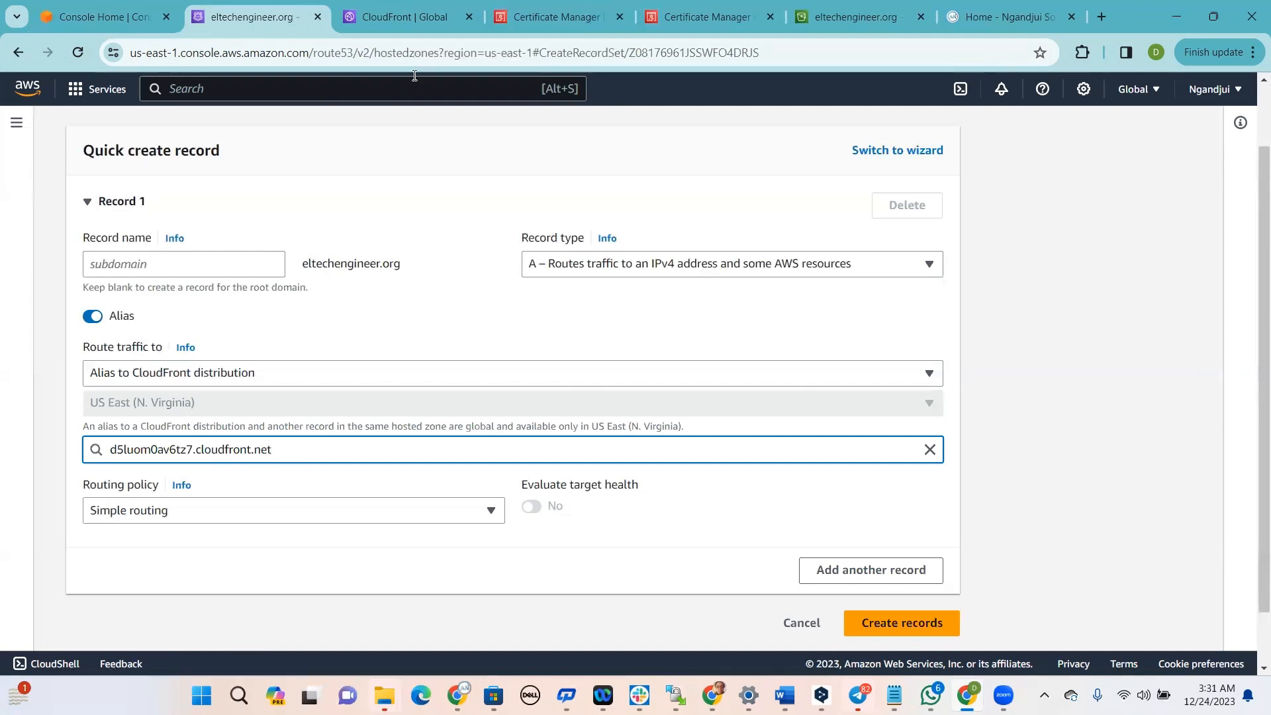
Compare the chosen alias target with the distribution's domain name in CloudFront, and create the record with simple routing
click(405, 17)
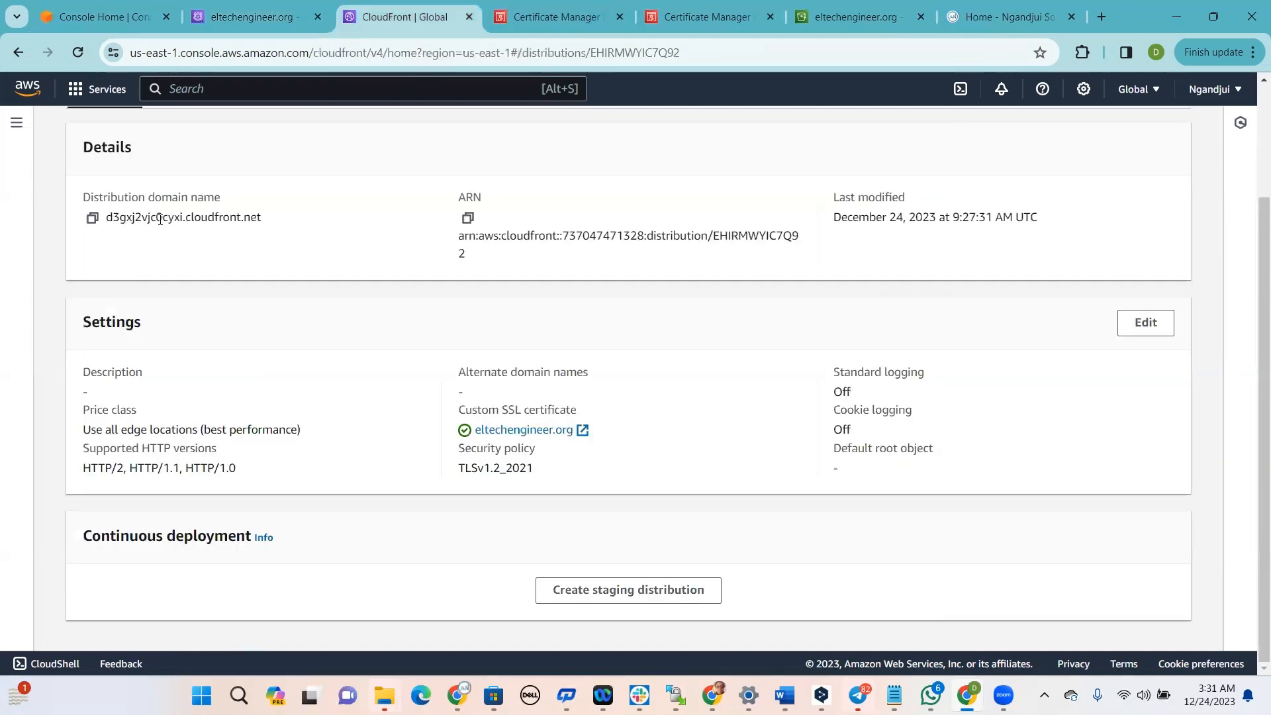
key(ctrl+shift+Tab)
click(212, 450)
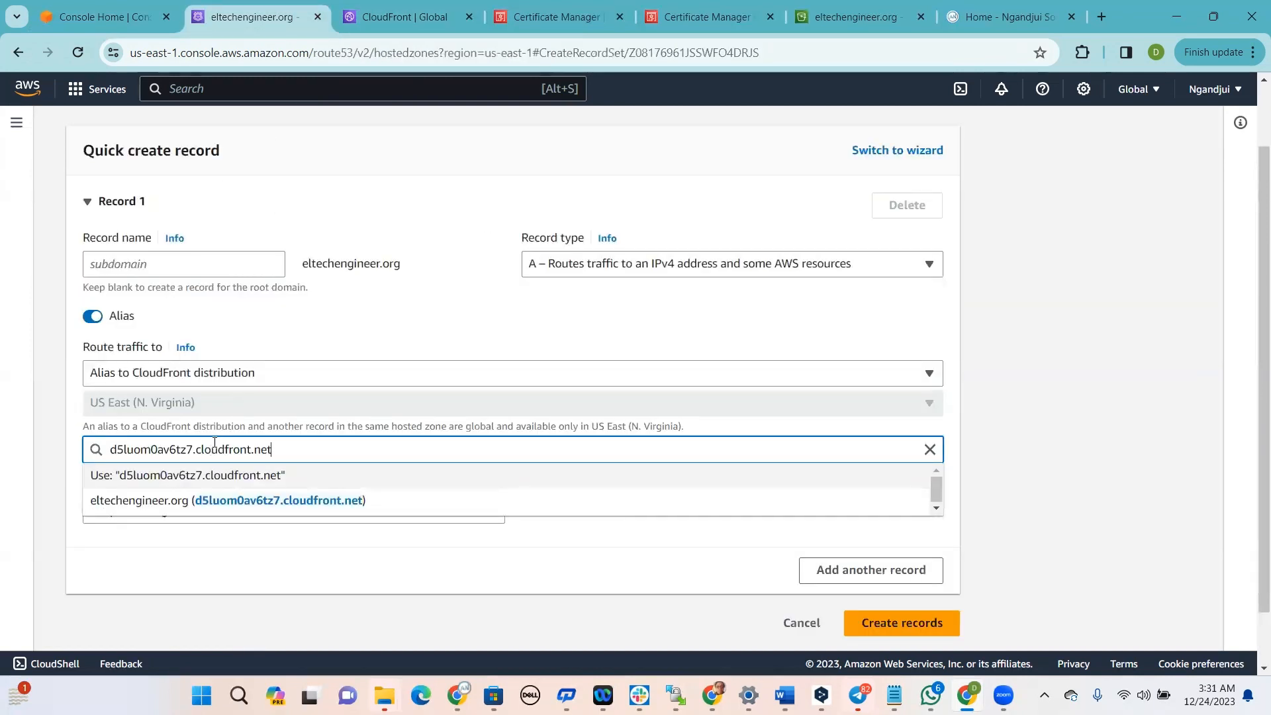
click(582, 399)
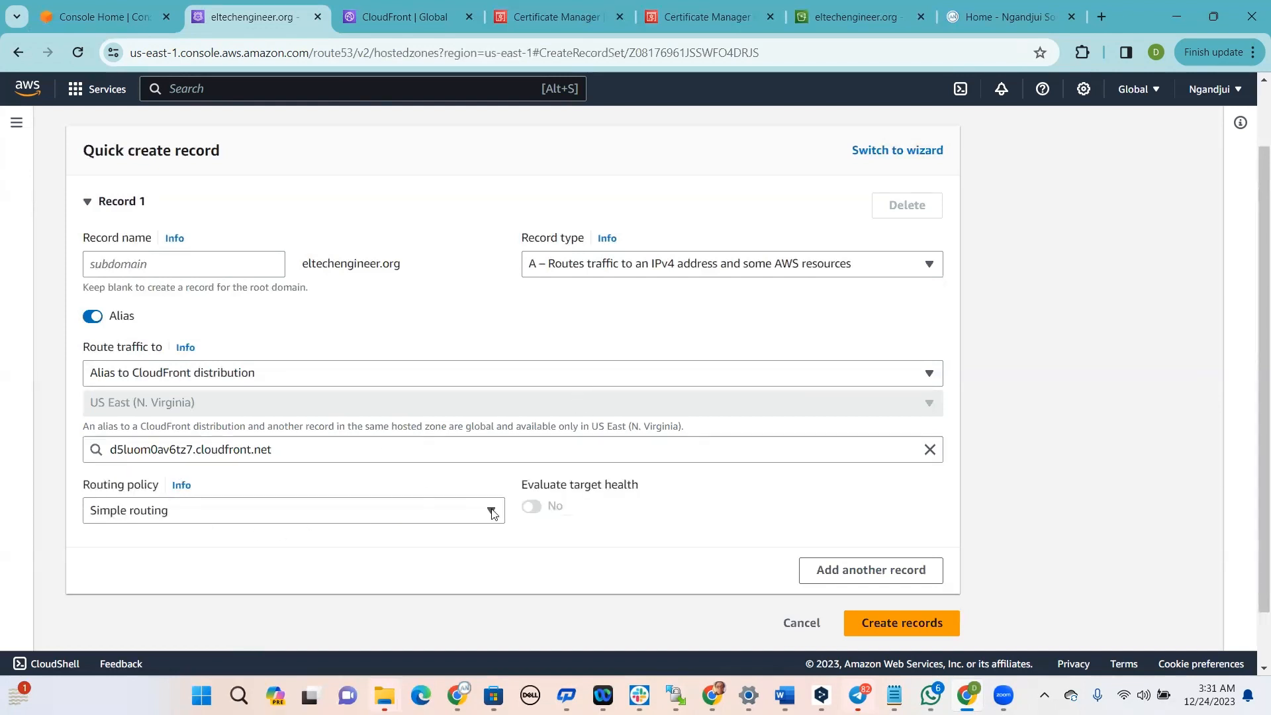
click(901, 623)
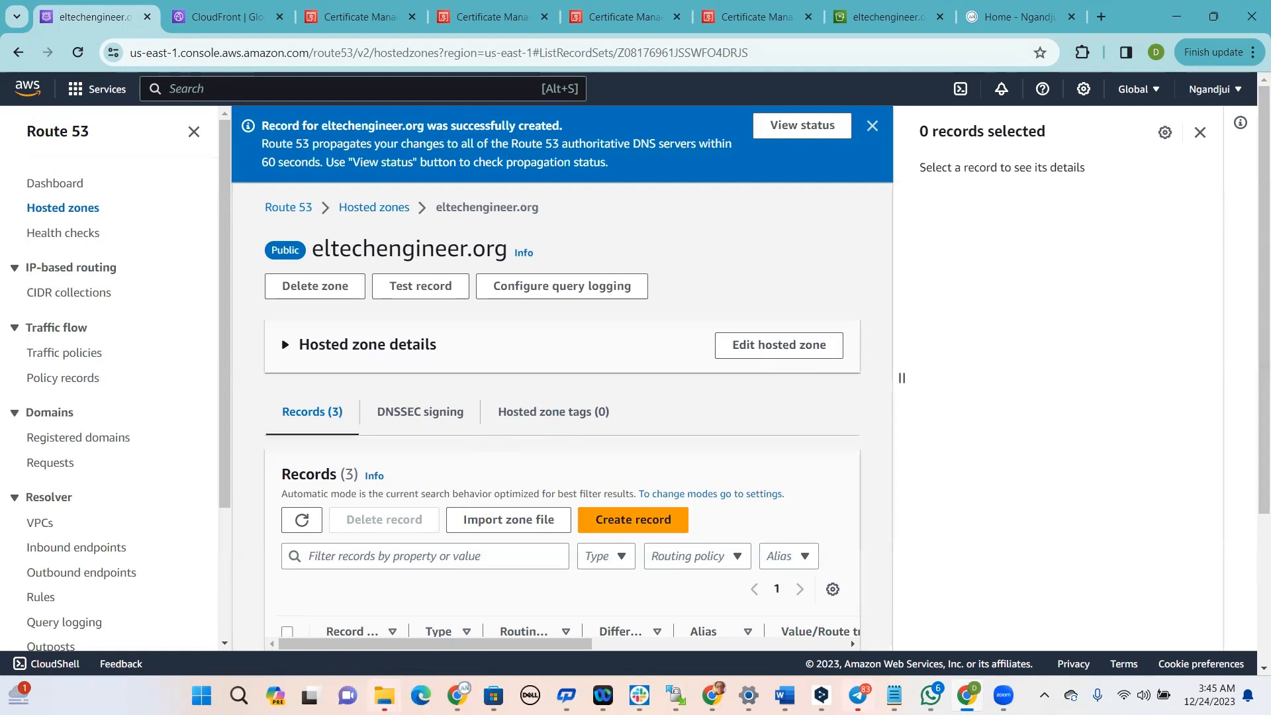
Widen the Record name column and examine the names and types of the hosted zone's records and the record type filter options
scroll(443, 475, down, 3)
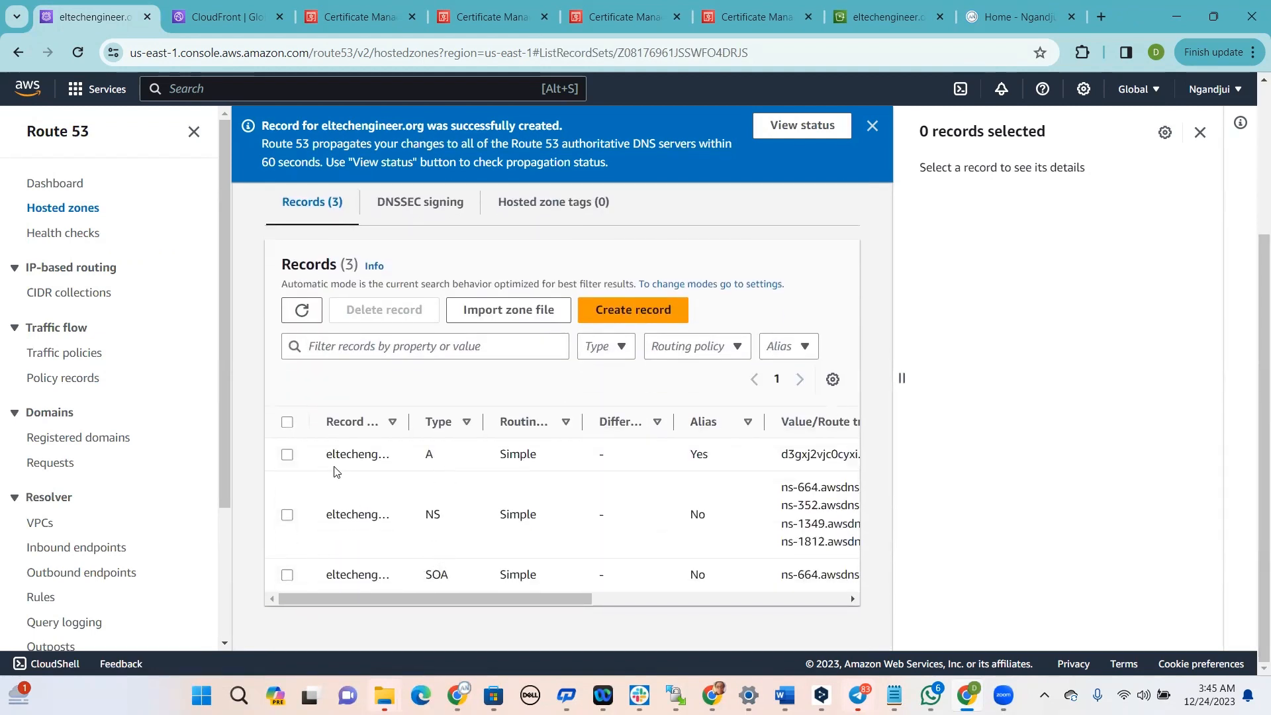
drag(408, 421, 479, 421)
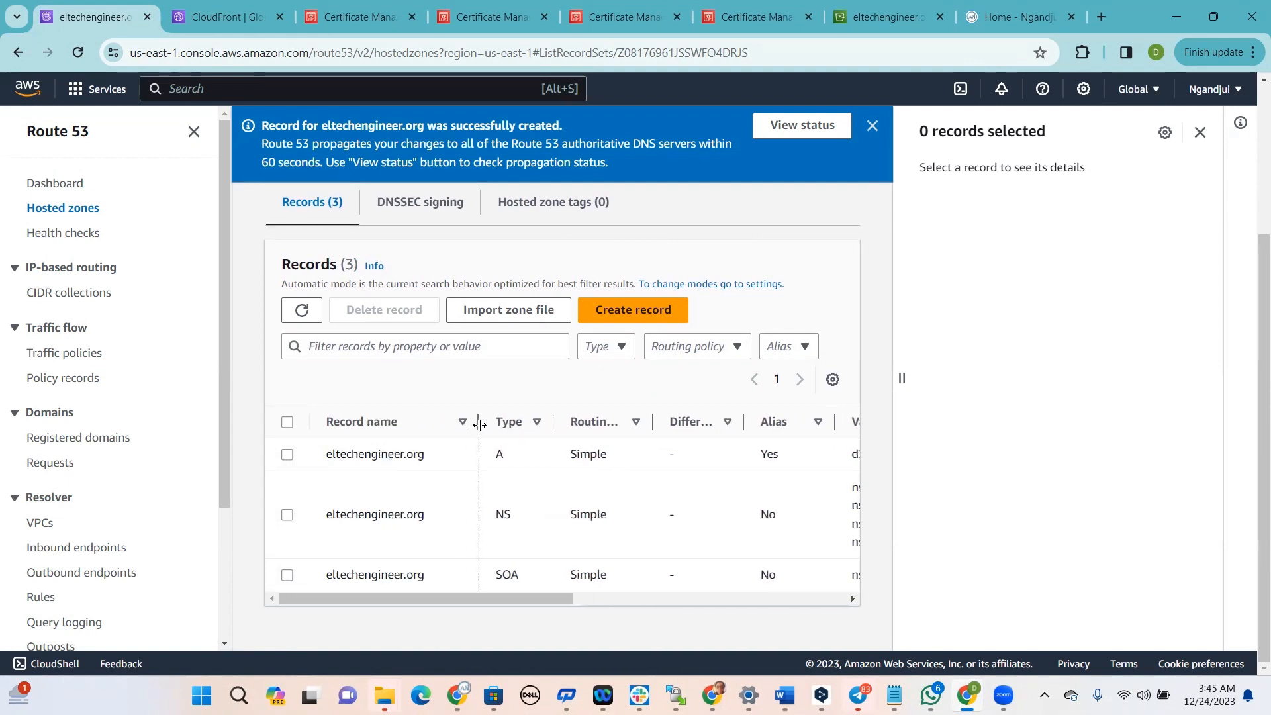
drag(419, 454, 325, 458)
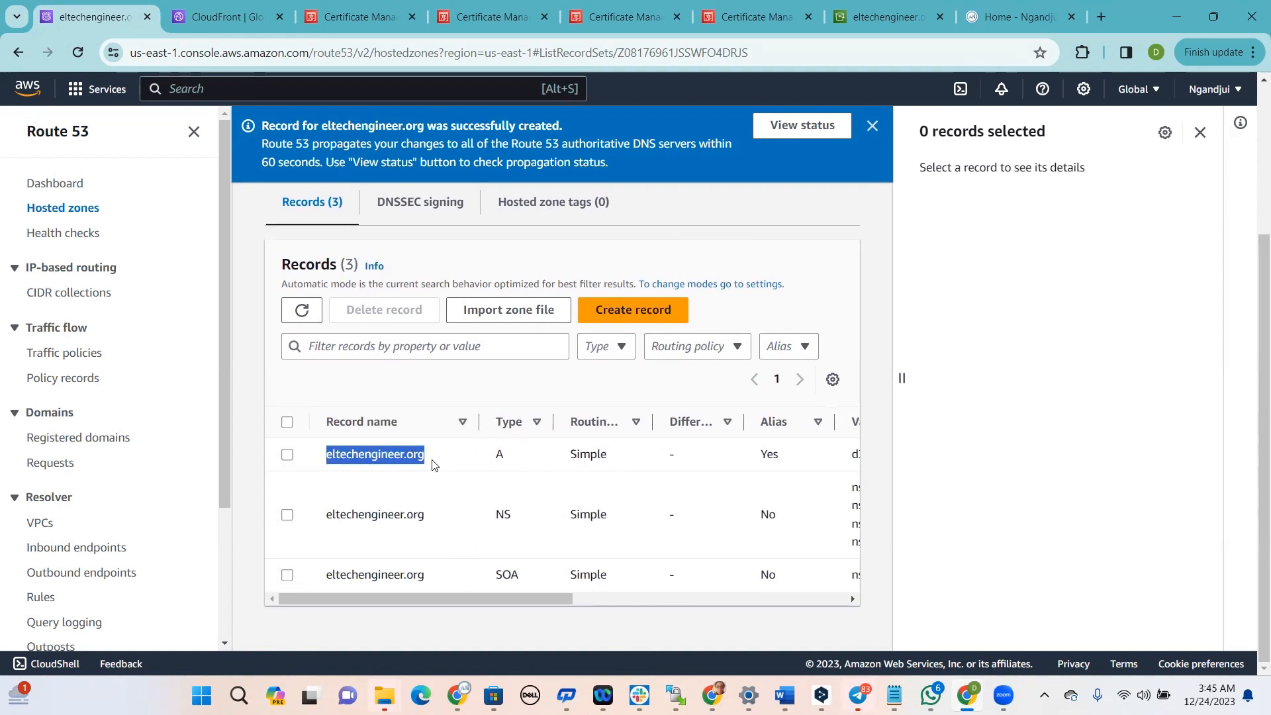
drag(508, 458, 495, 461)
drag(326, 457, 505, 461)
click(497, 456)
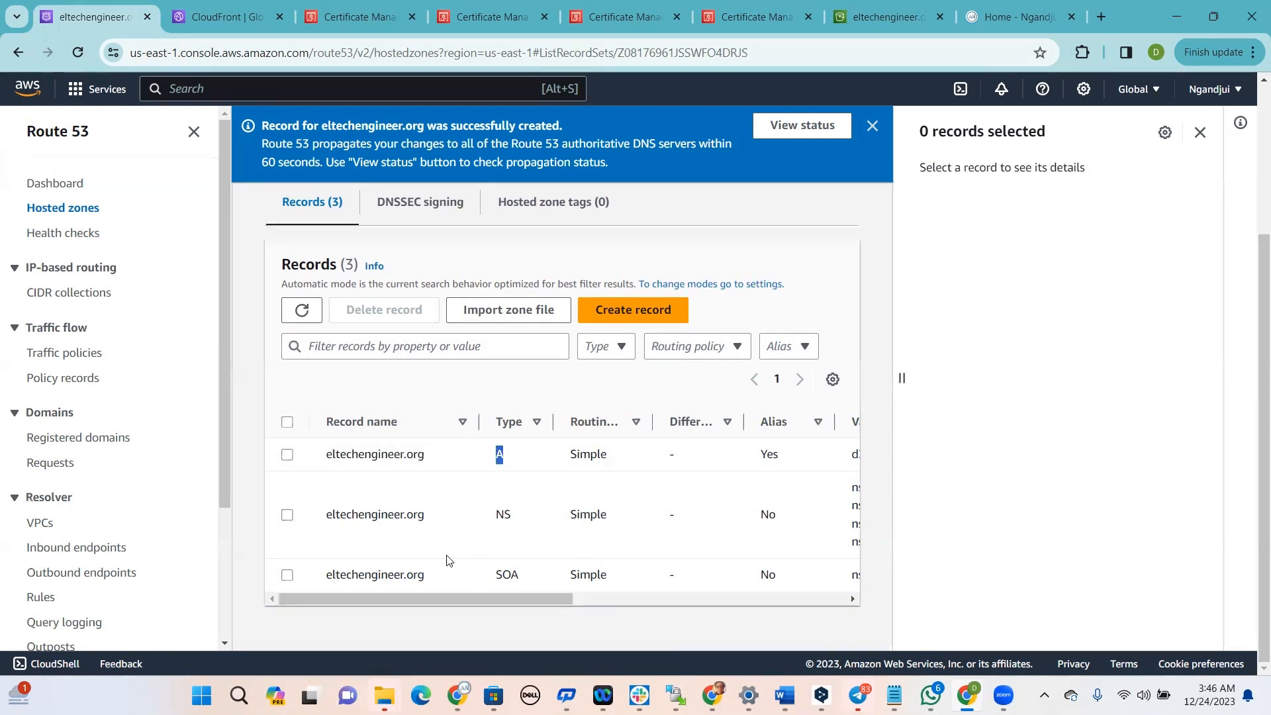
drag(448, 578, 329, 578)
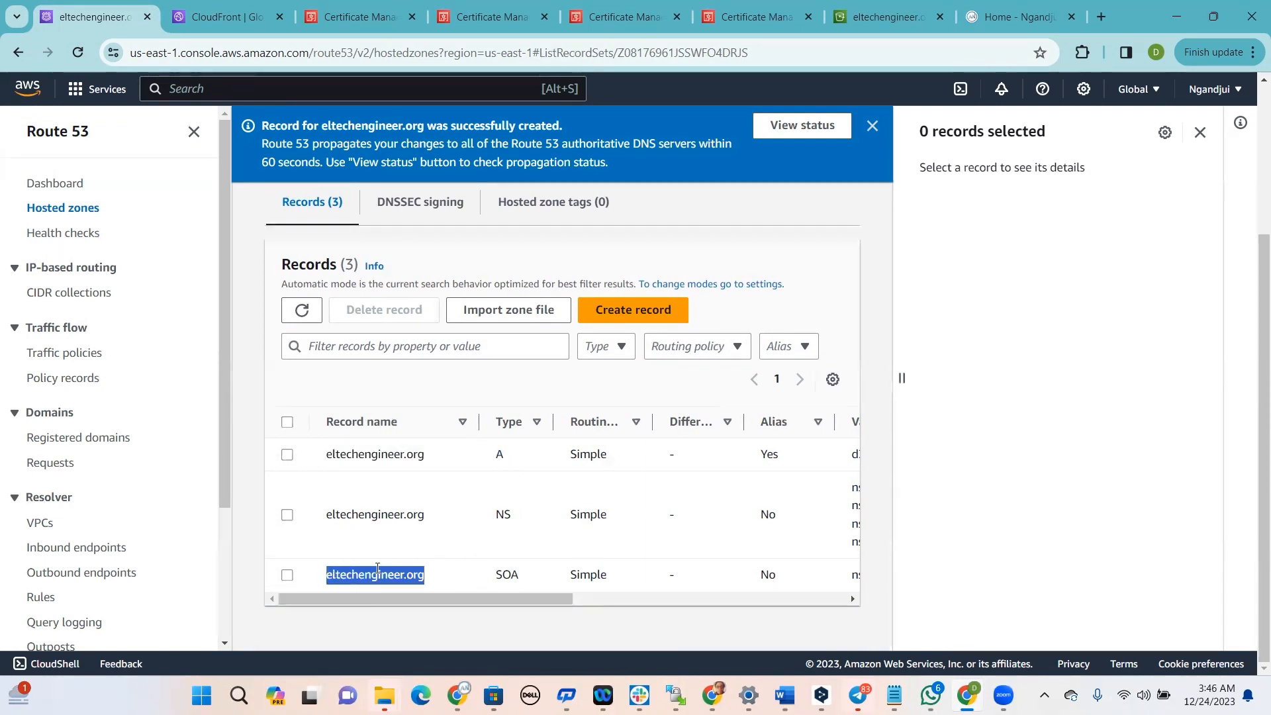
drag(430, 455, 326, 467)
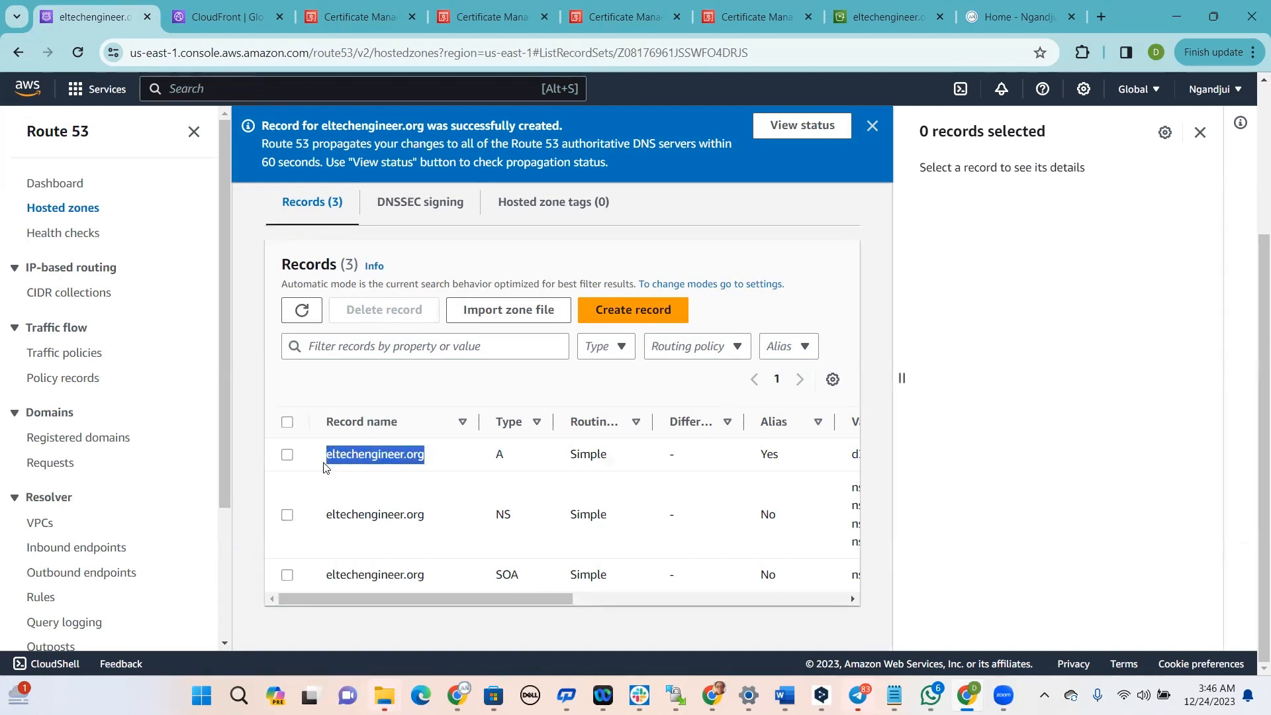
click(606, 347)
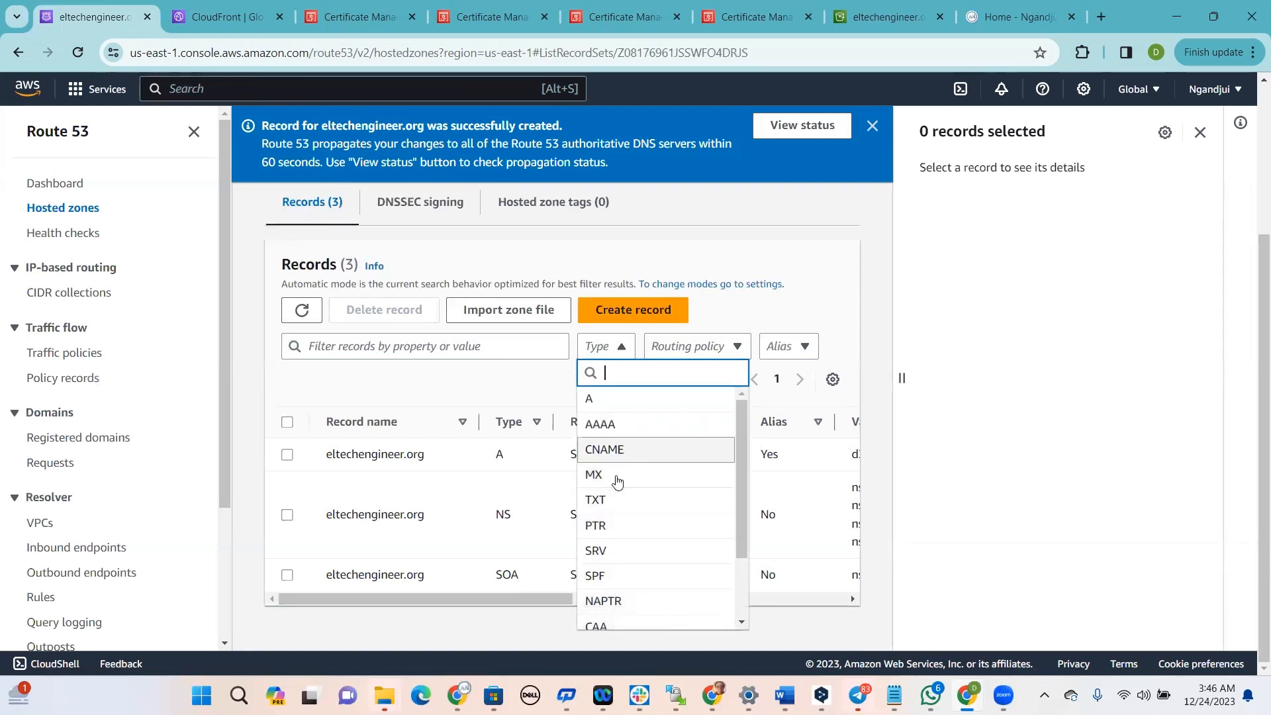
key(Escape)
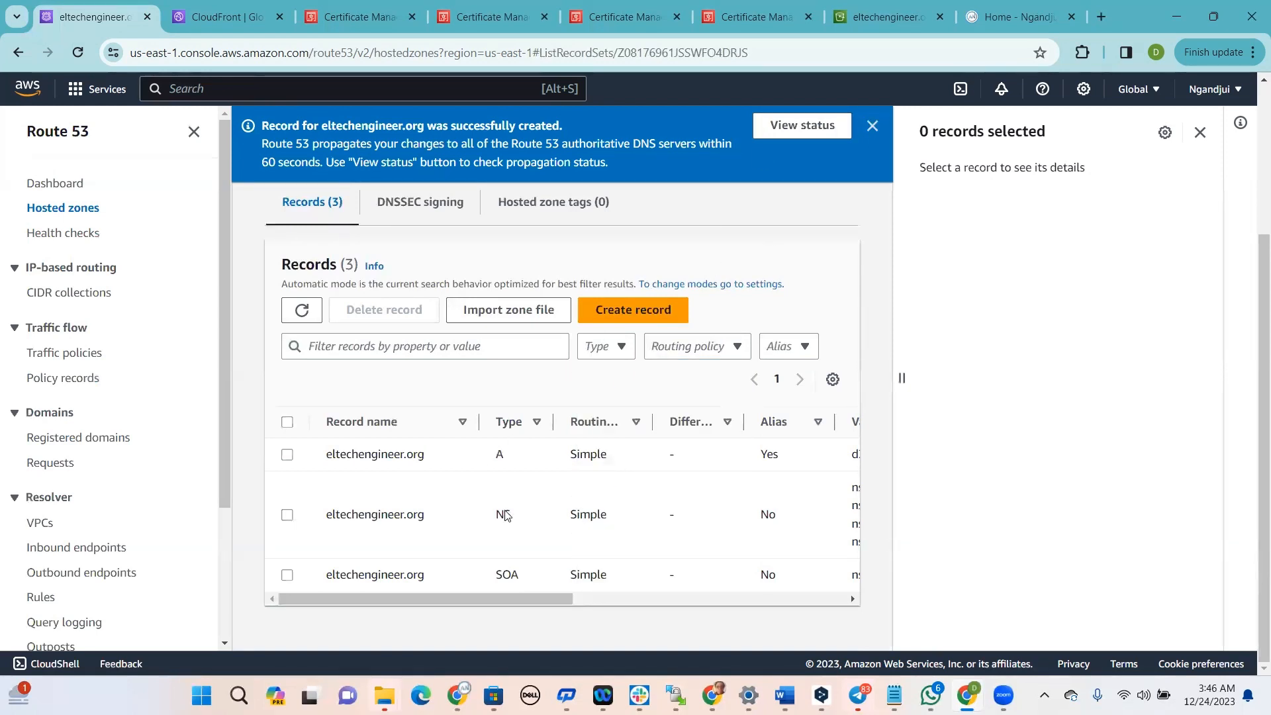
Compare the A record's name with the CloudFront address that it routes traffic to
drag(568, 598, 491, 553)
drag(425, 455, 334, 466)
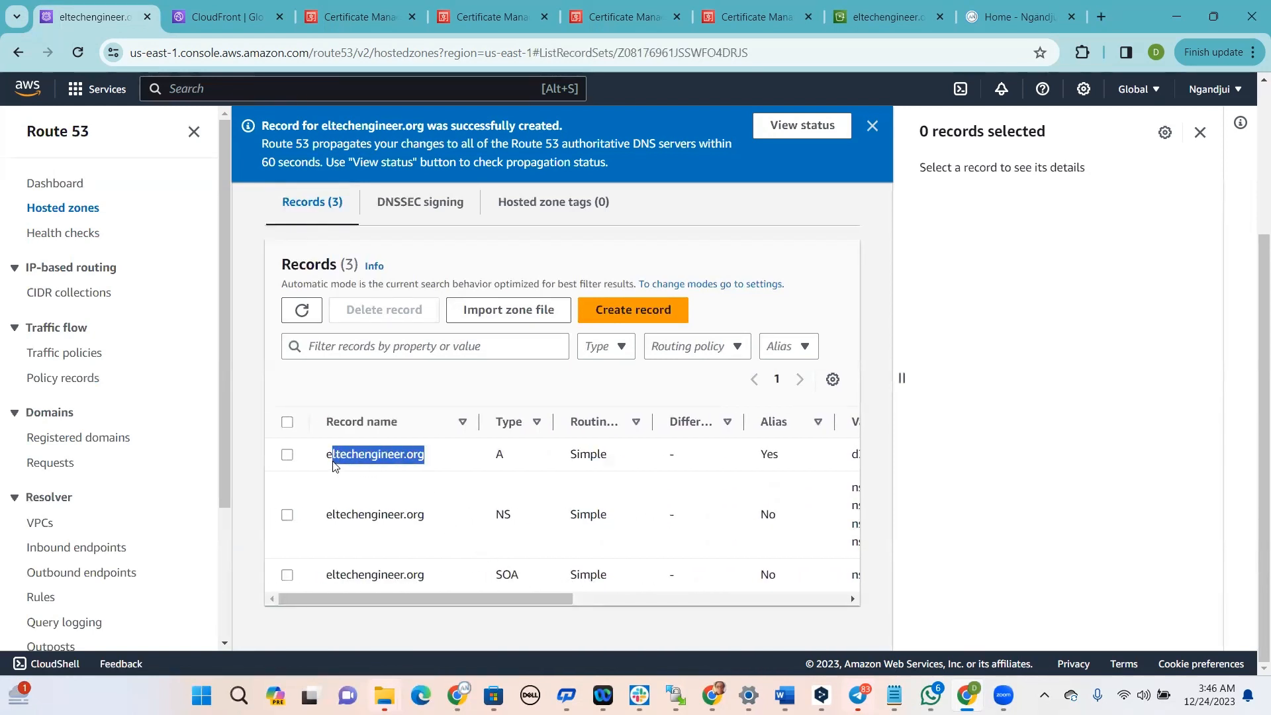
drag(476, 599, 697, 592)
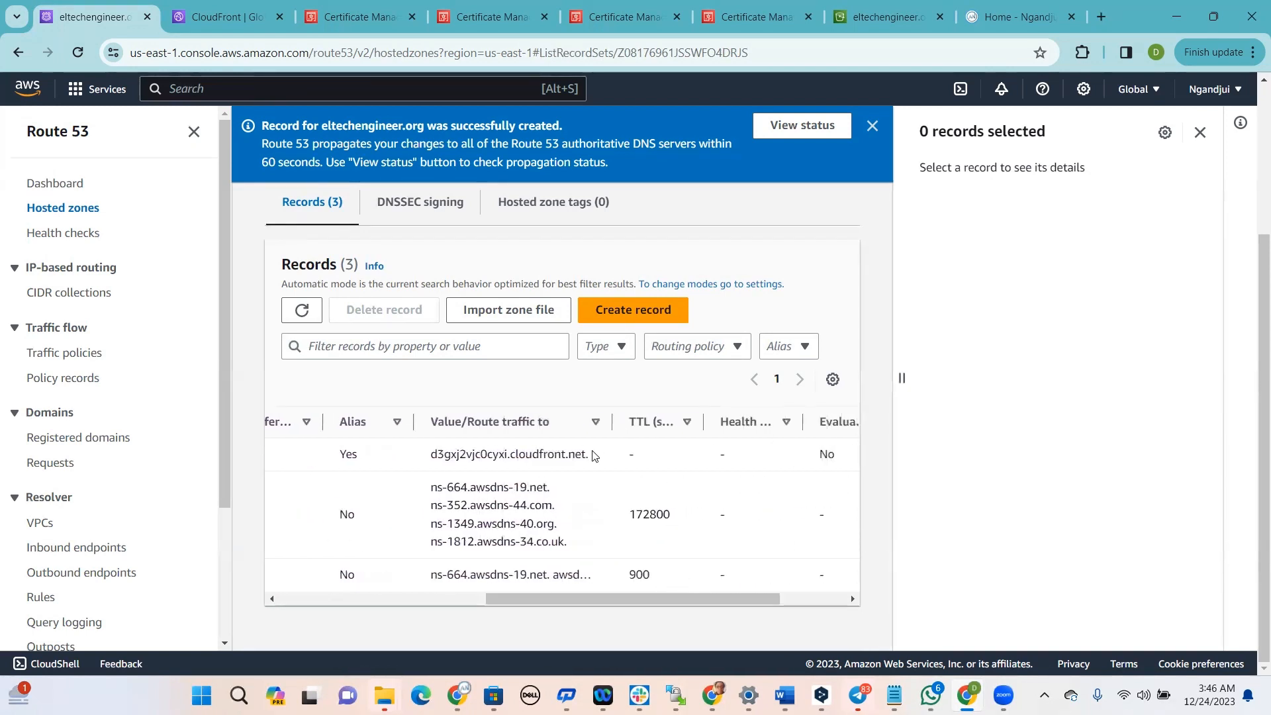
drag(589, 456, 432, 458)
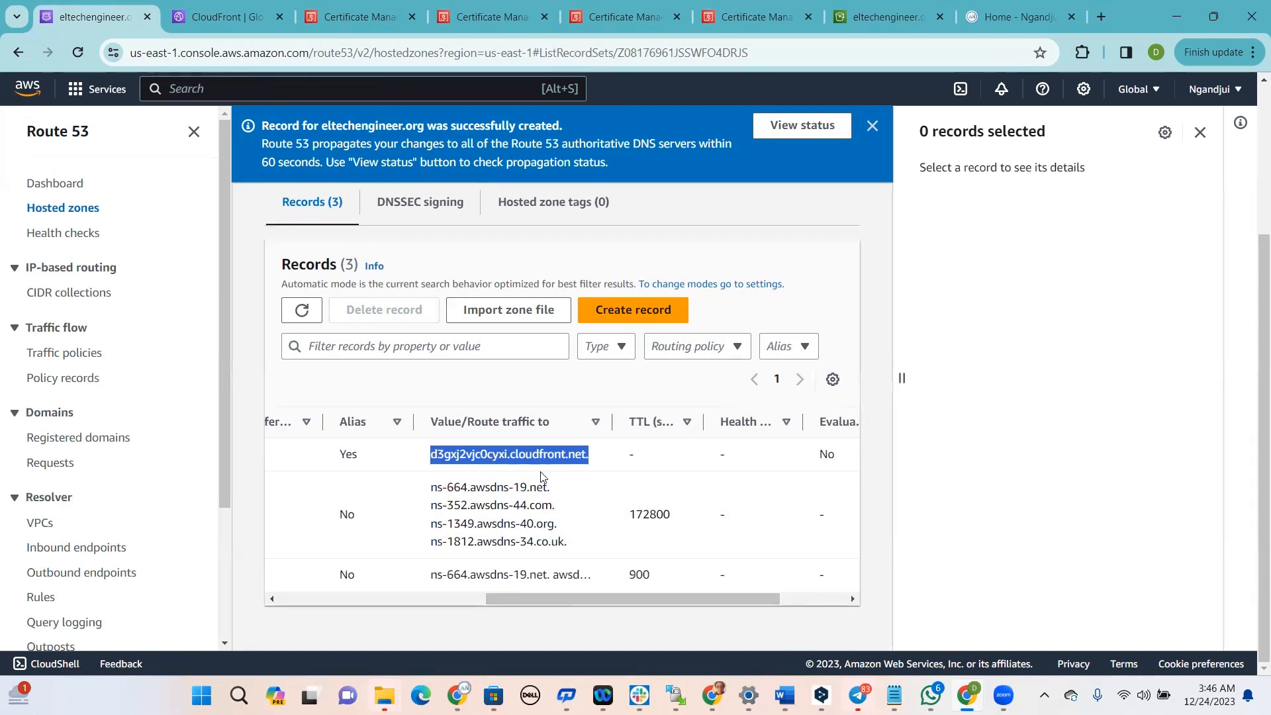
drag(614, 599, 389, 580)
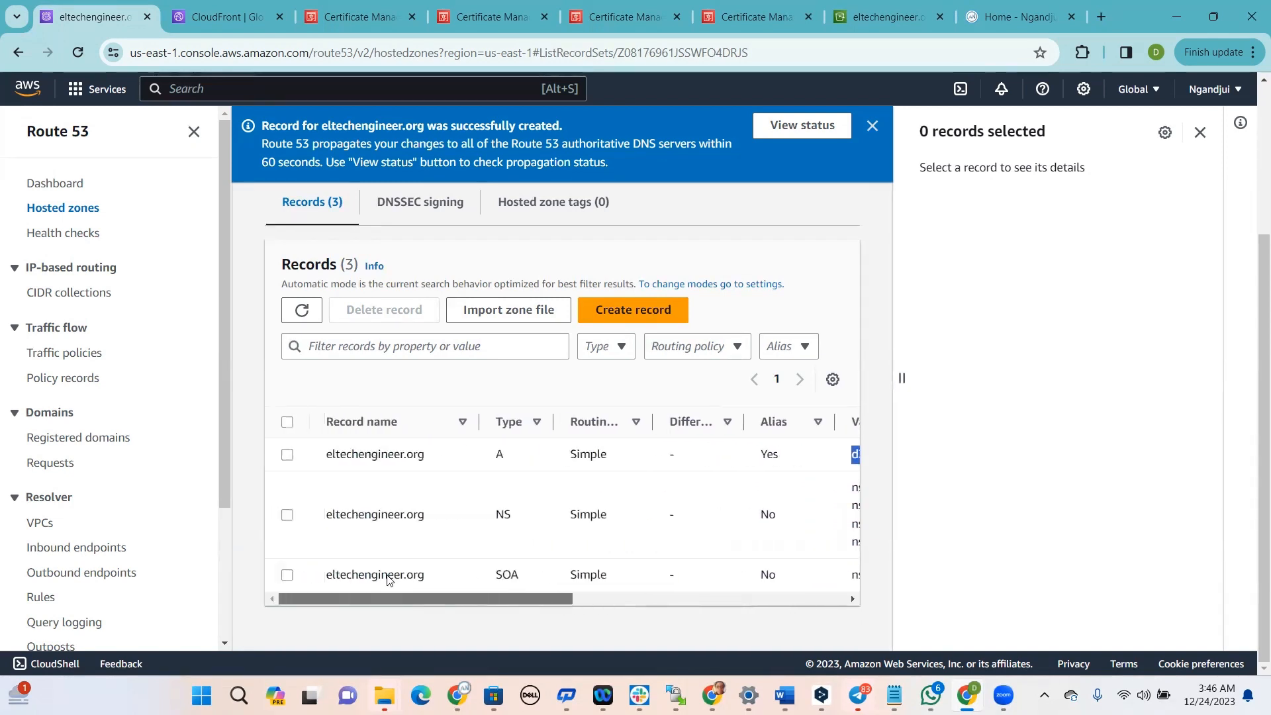
drag(326, 461, 434, 469)
mouse_move(458, 594)
mouse_down()
mouse_move(555, 597)
mouse_move(712, 637)
mouse_up()
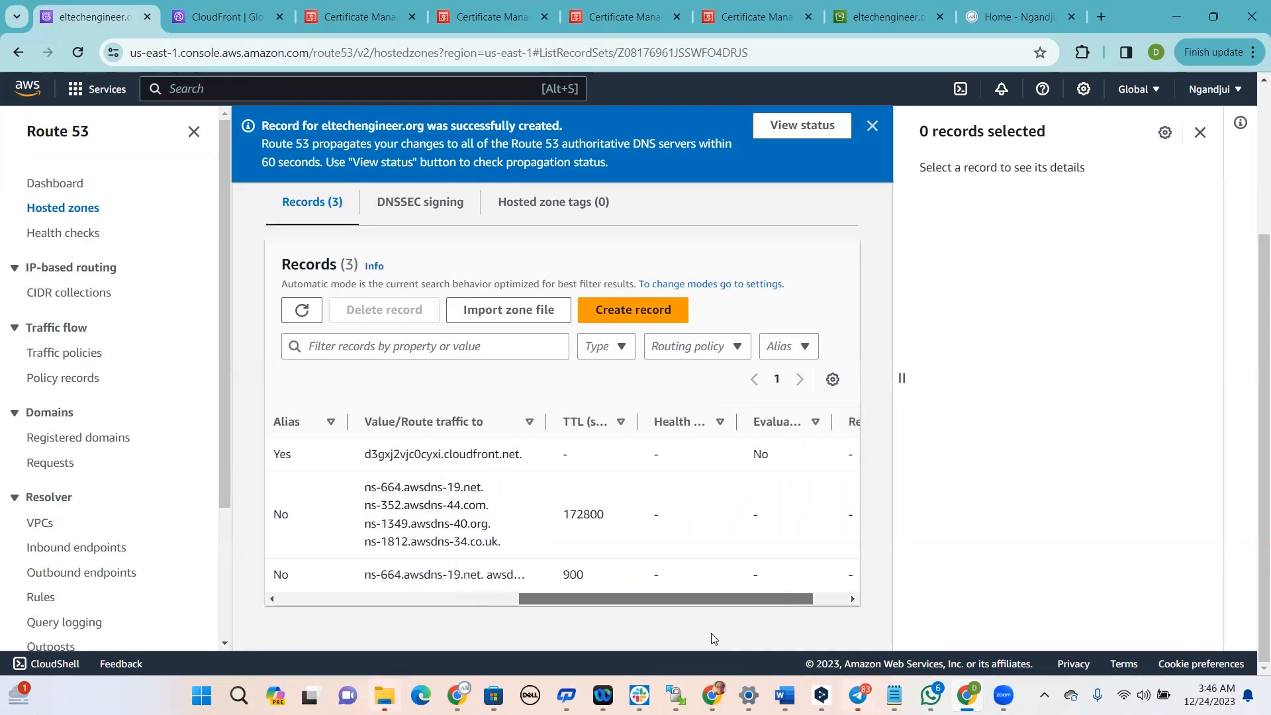
drag(485, 456, 332, 468)
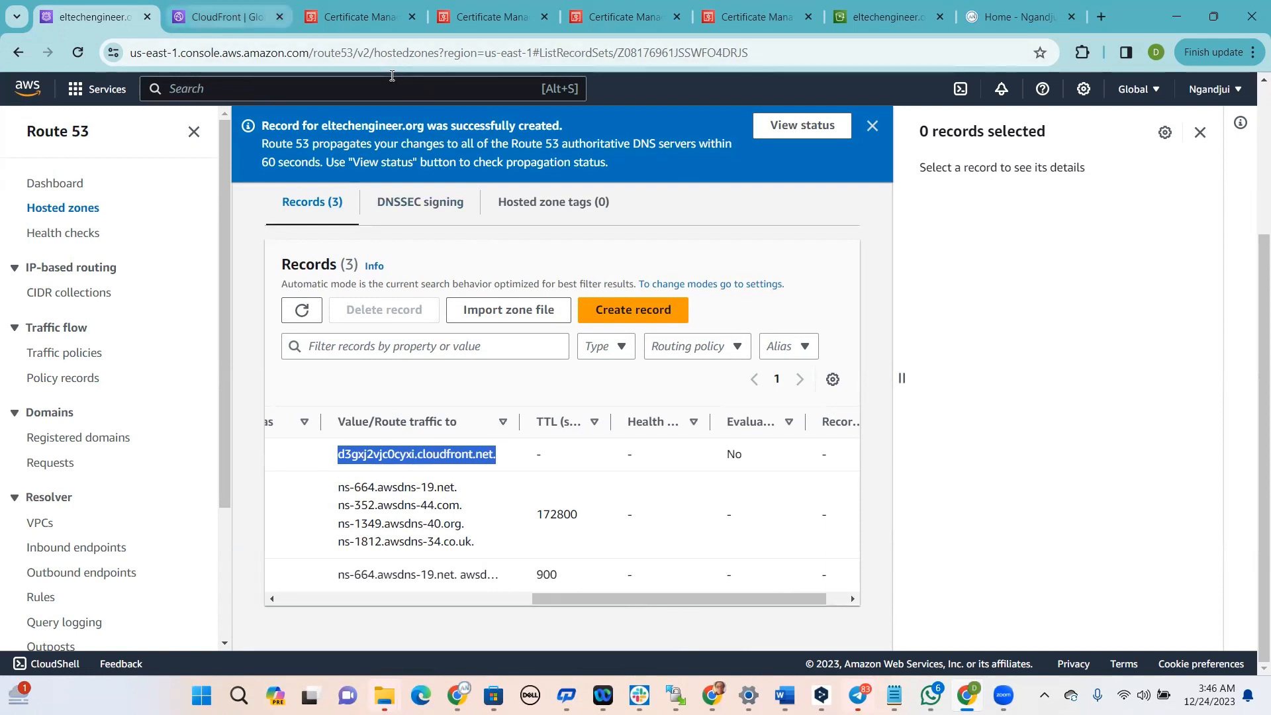
drag(669, 599, 309, 586)
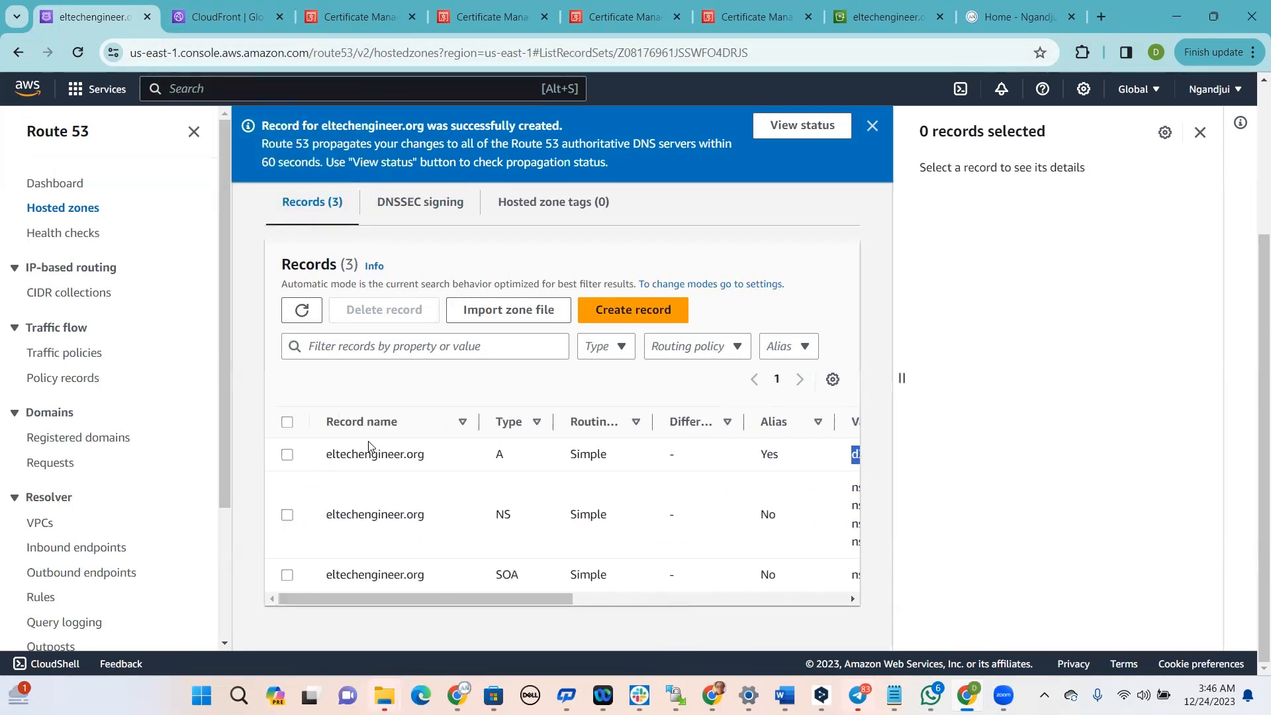
drag(435, 458, 315, 463)
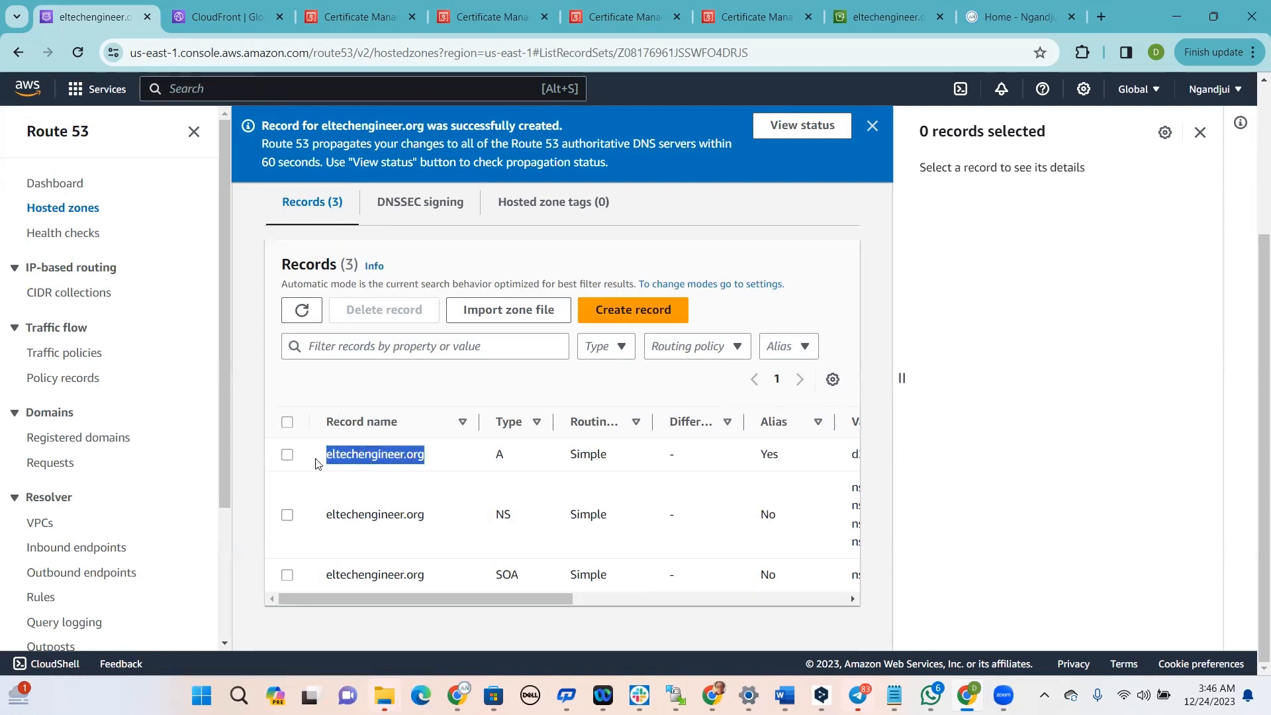
Copy the A record's name eltechengineer.org from its details and open that address in a new browser tab
click(288, 455)
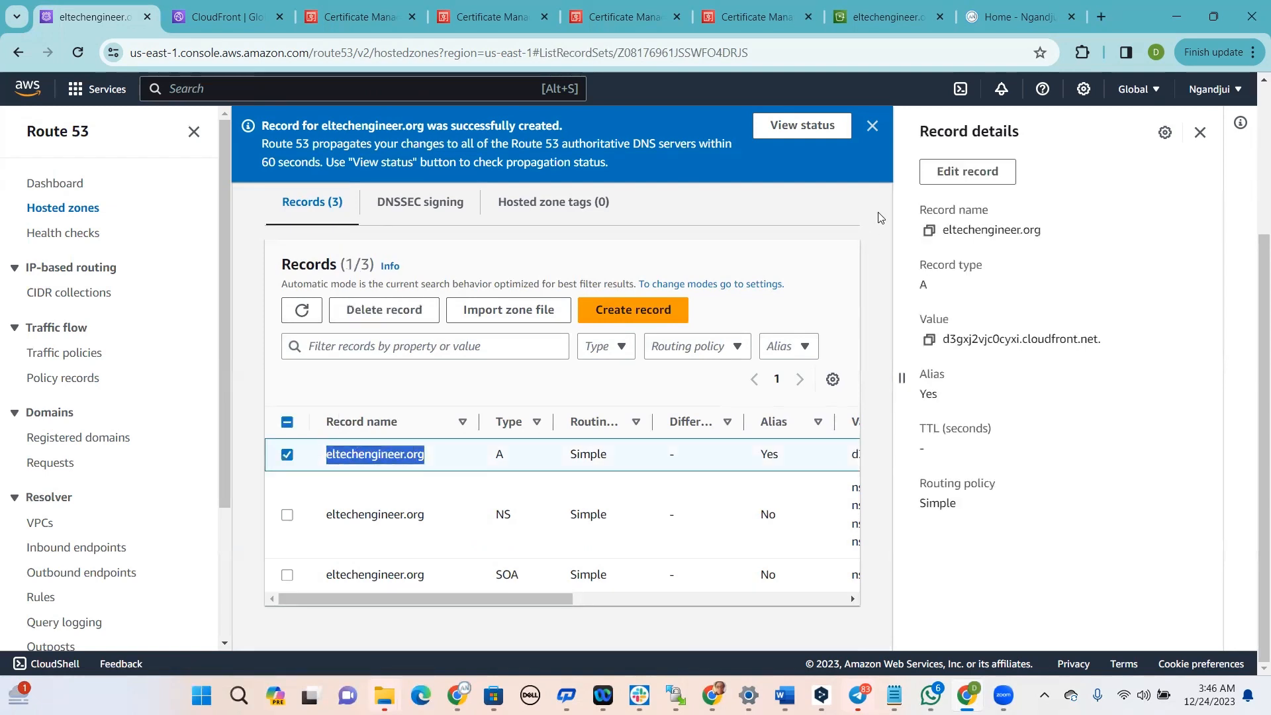
click(929, 230)
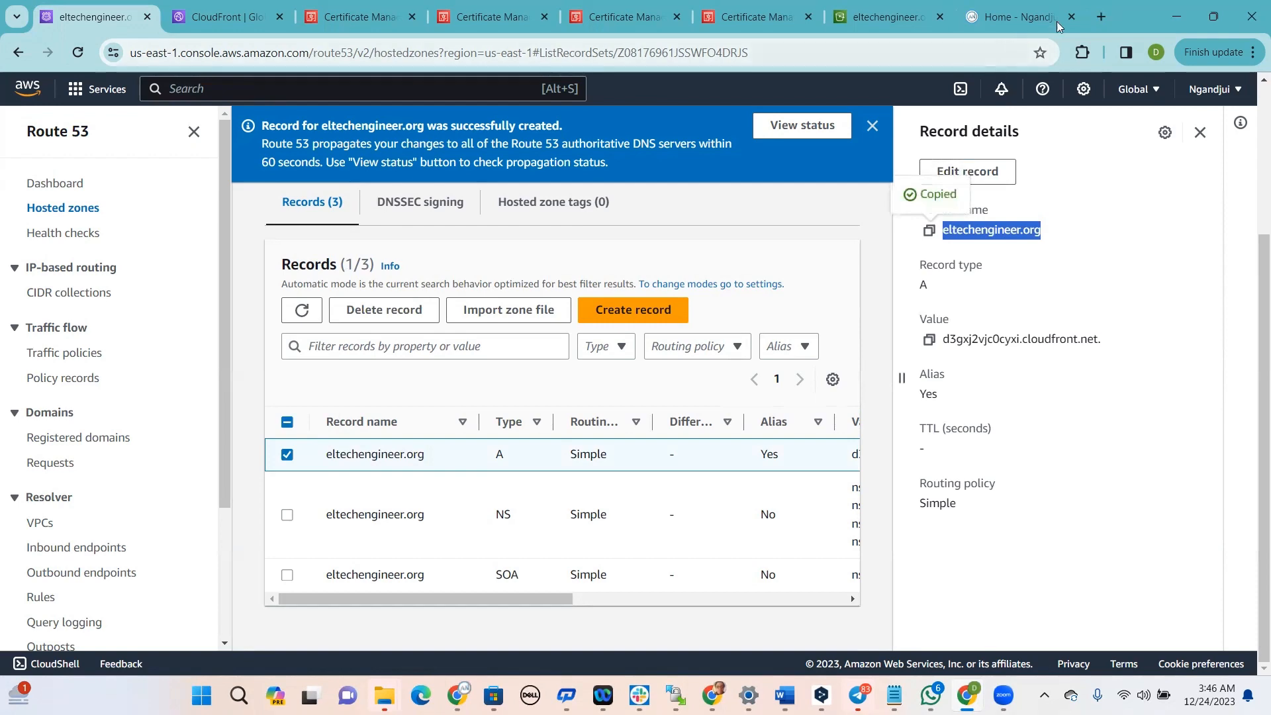
click(1106, 14)
click(1012, 45)
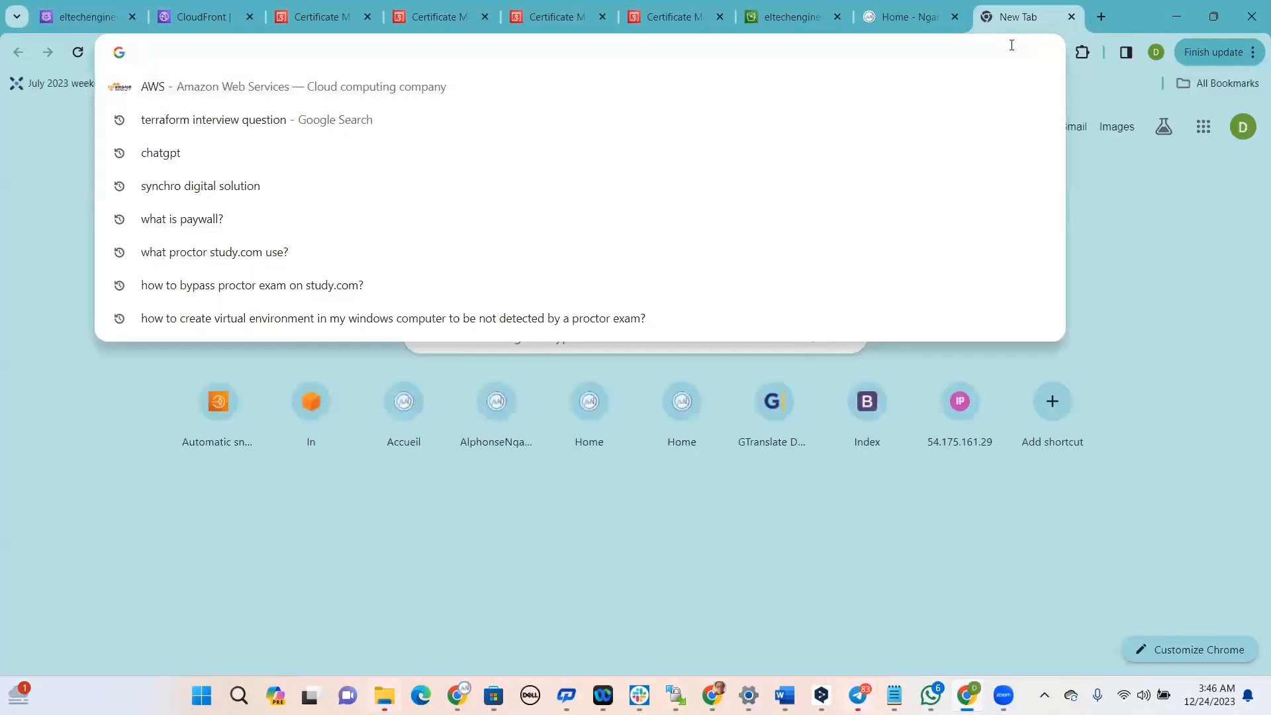
key(ctrl+v)
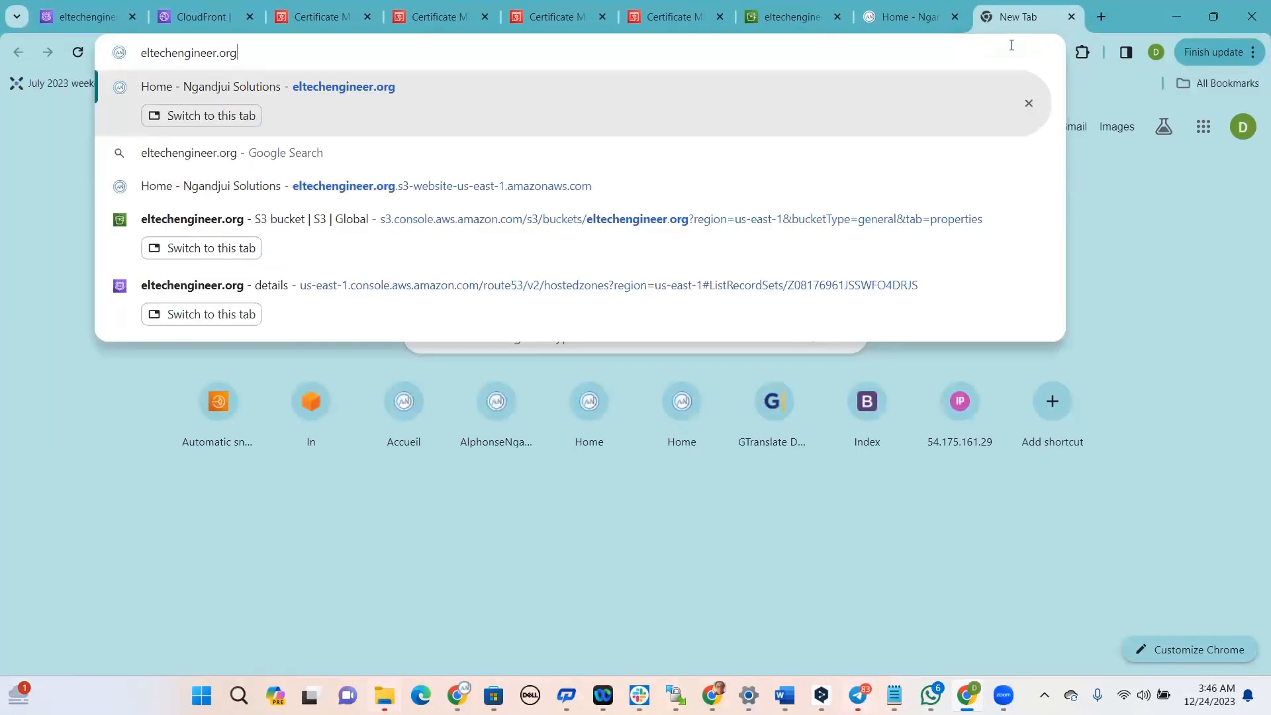
key(Return)
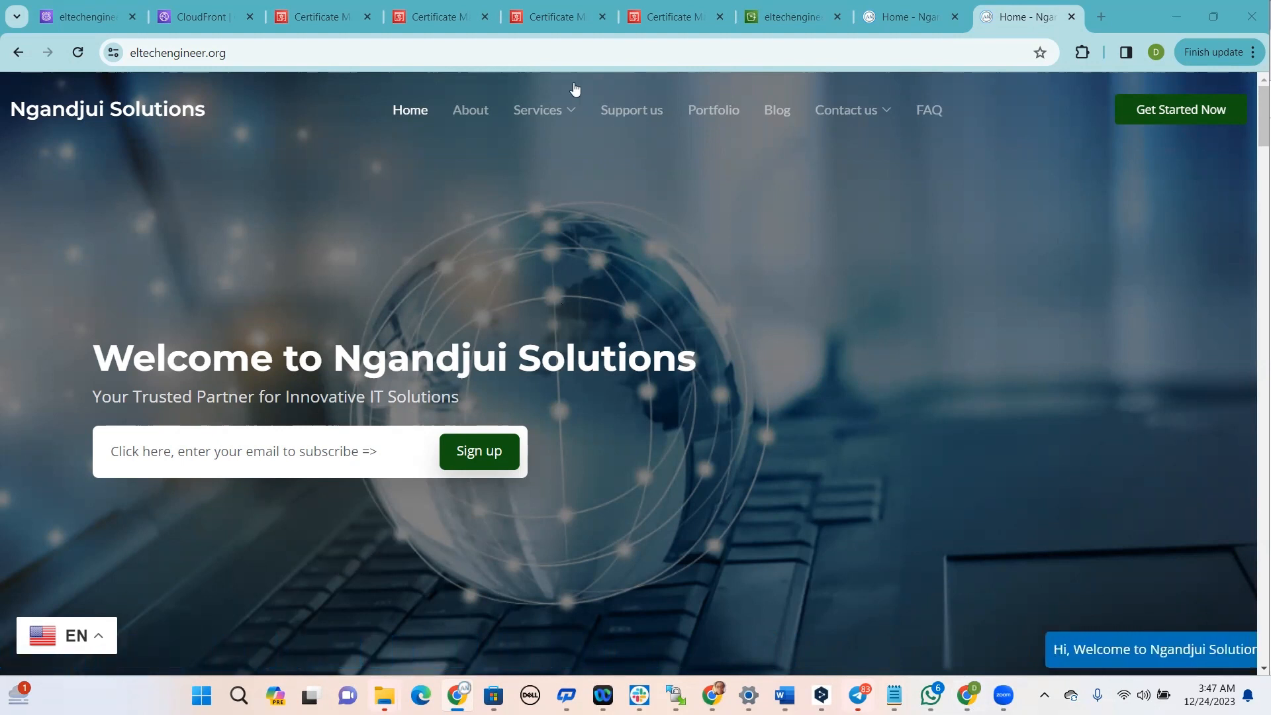
mouse_move(576, 88)
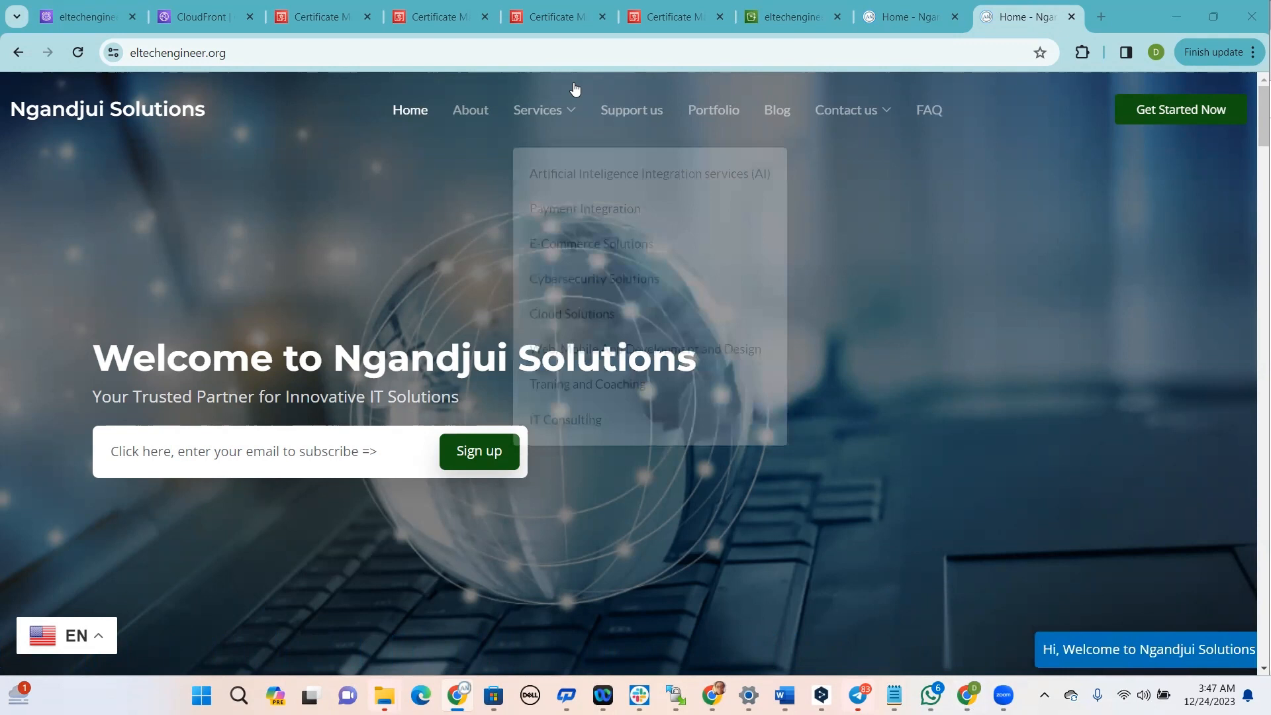